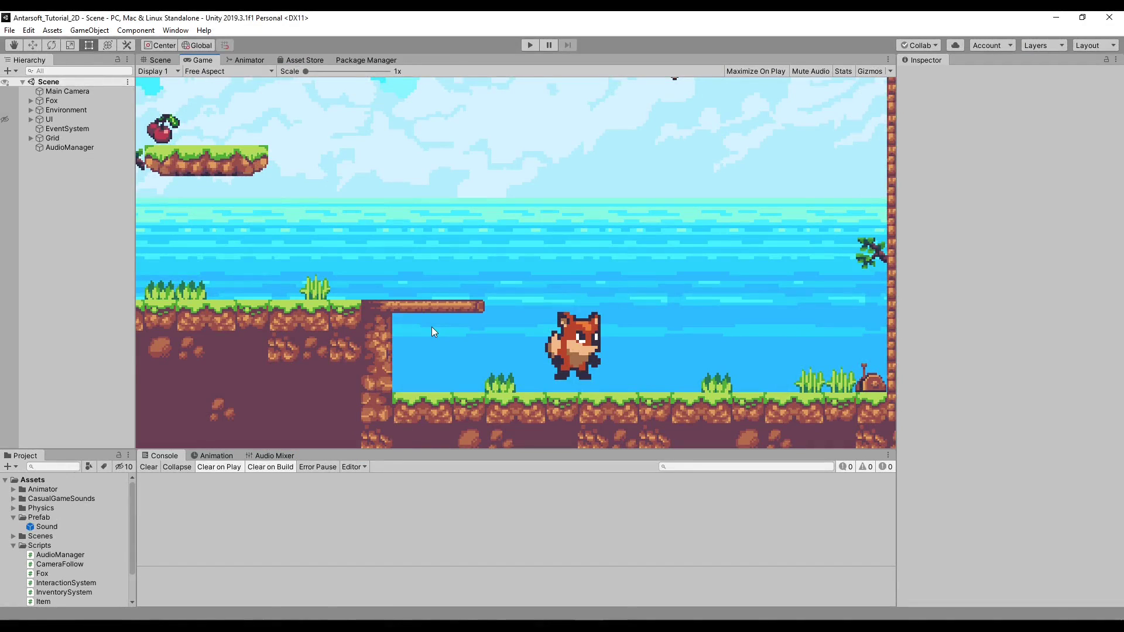
- Play-test the game, making the fox jump and inspecting the spawned Sound(Clone) object
{"action": "left_click", "coordinate": [523, 45]}
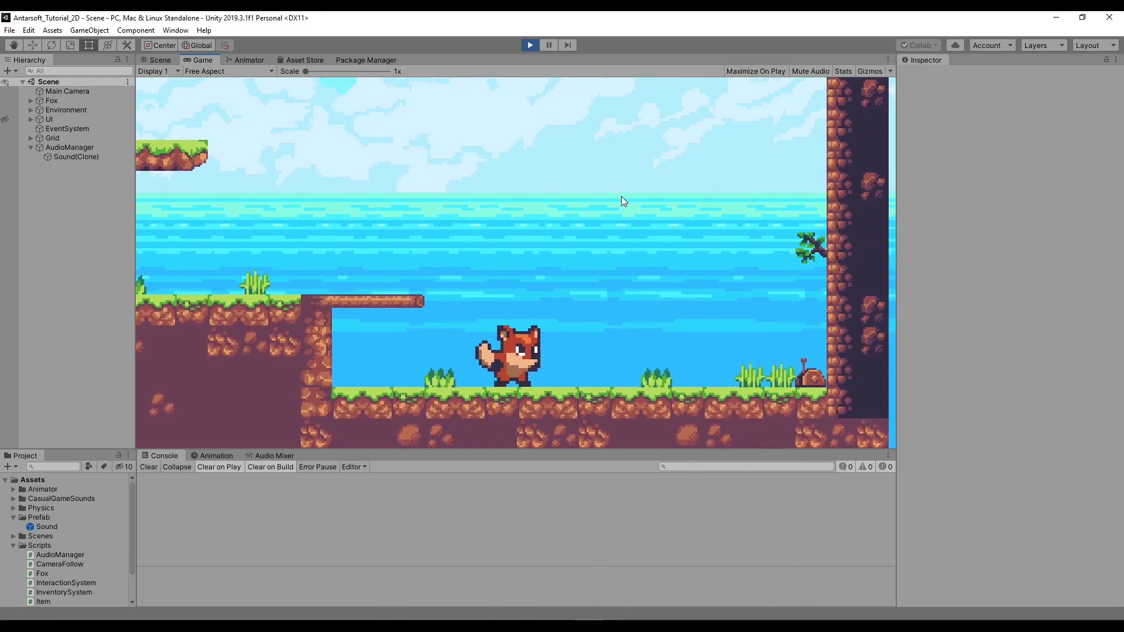
{"action": "key", "text": "space"}
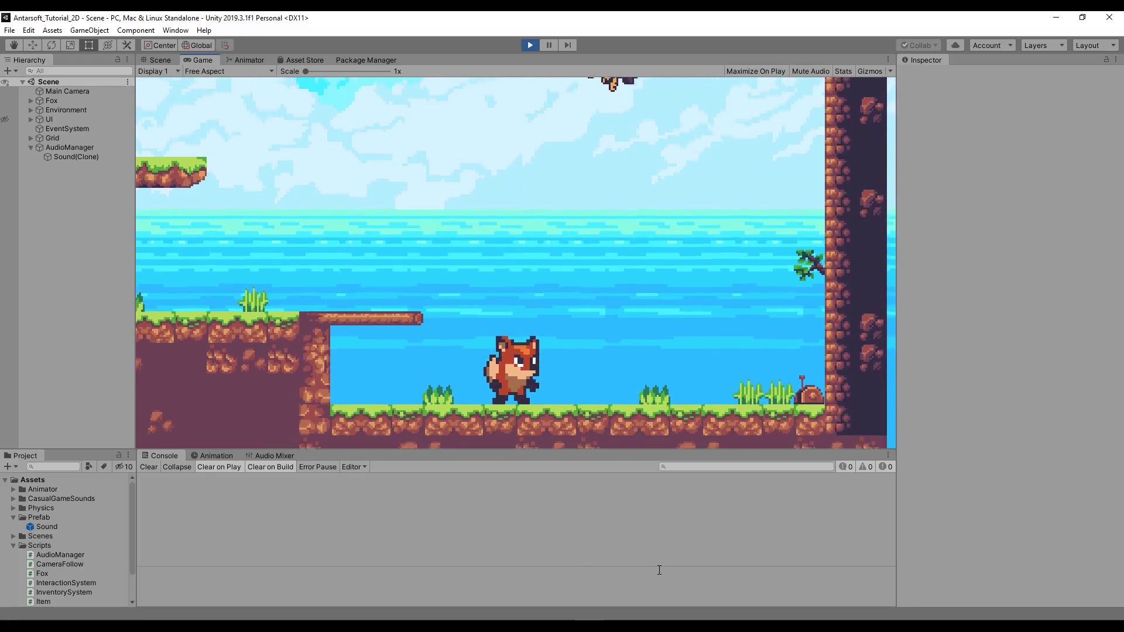
{"action": "left_click", "coordinate": [75, 157]}
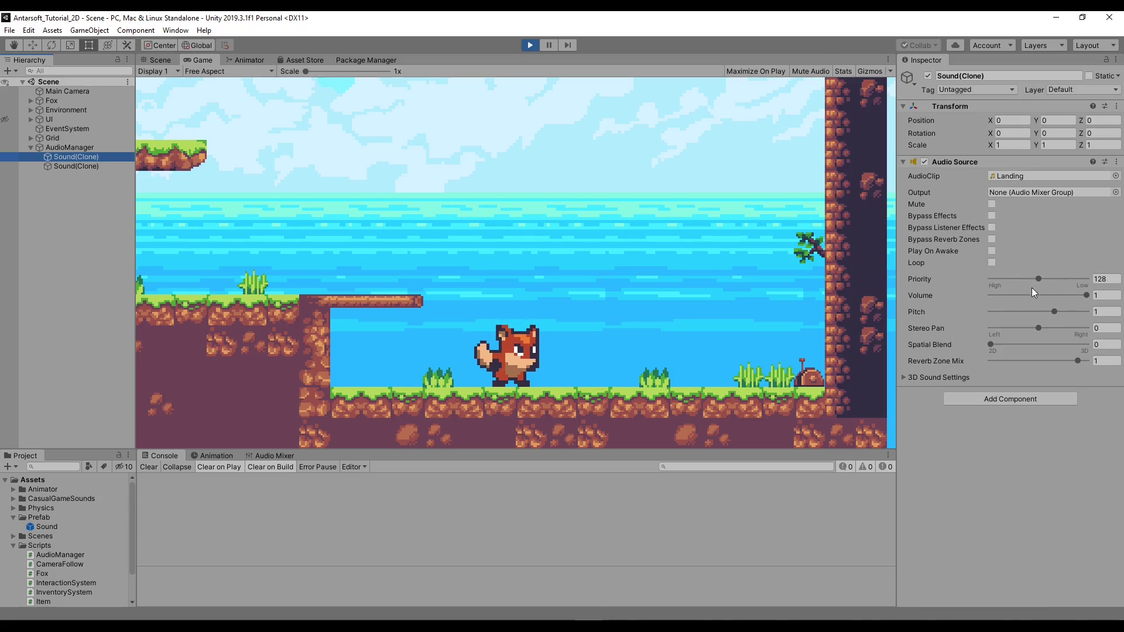
{"action": "left_click", "coordinate": [530, 45]}
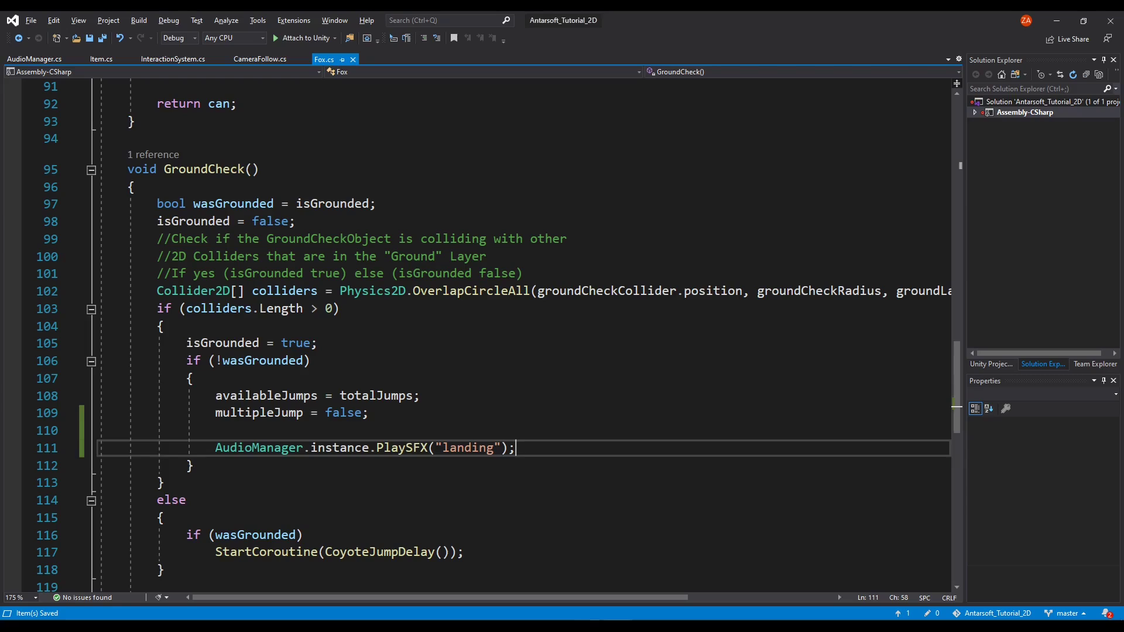
{"action": "key", "text": "Up"}
{"action": "key", "text": "Up"}
{"action": "key", "text": "Up"}
{"action": "key", "text": "Up"}
{"action": "key", "text": "Up"}
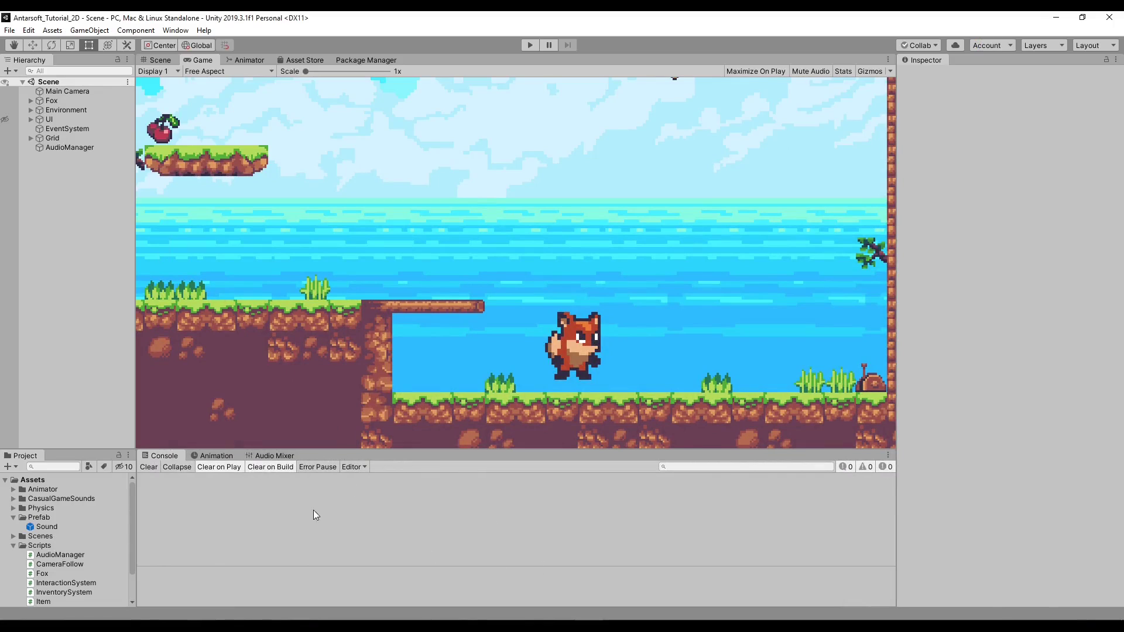
- Create a new C# script named KillSound in the Scripts folder
{"action": "left_click", "coordinate": [57, 547]}
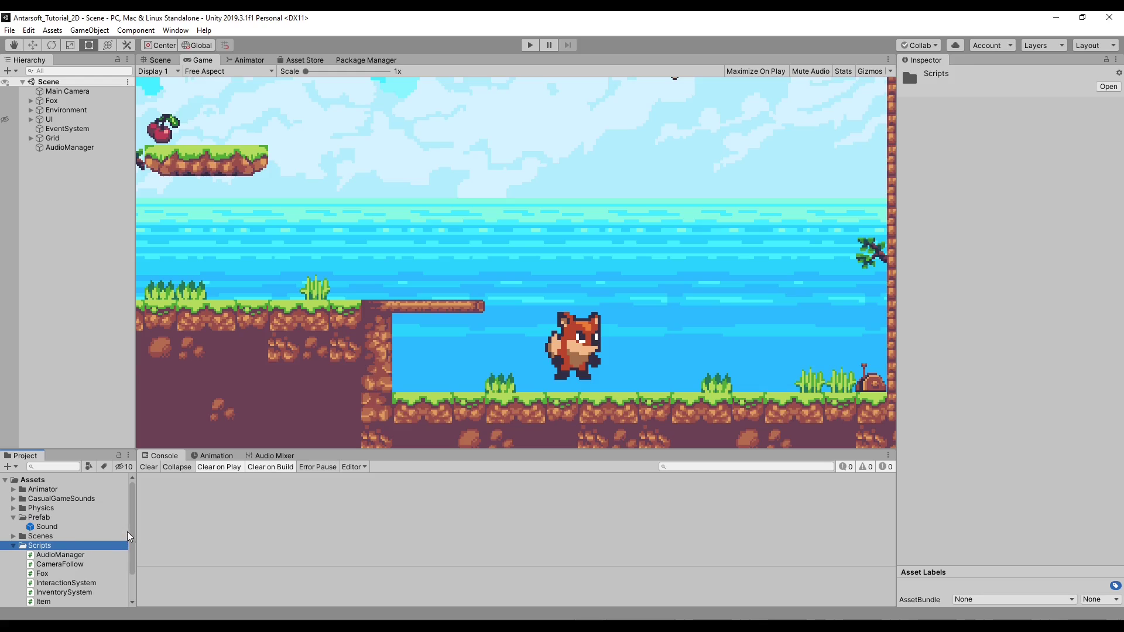
{"action": "scroll", "coordinate": [130, 537], "scroll_direction": "down", "scroll_amount": 2}
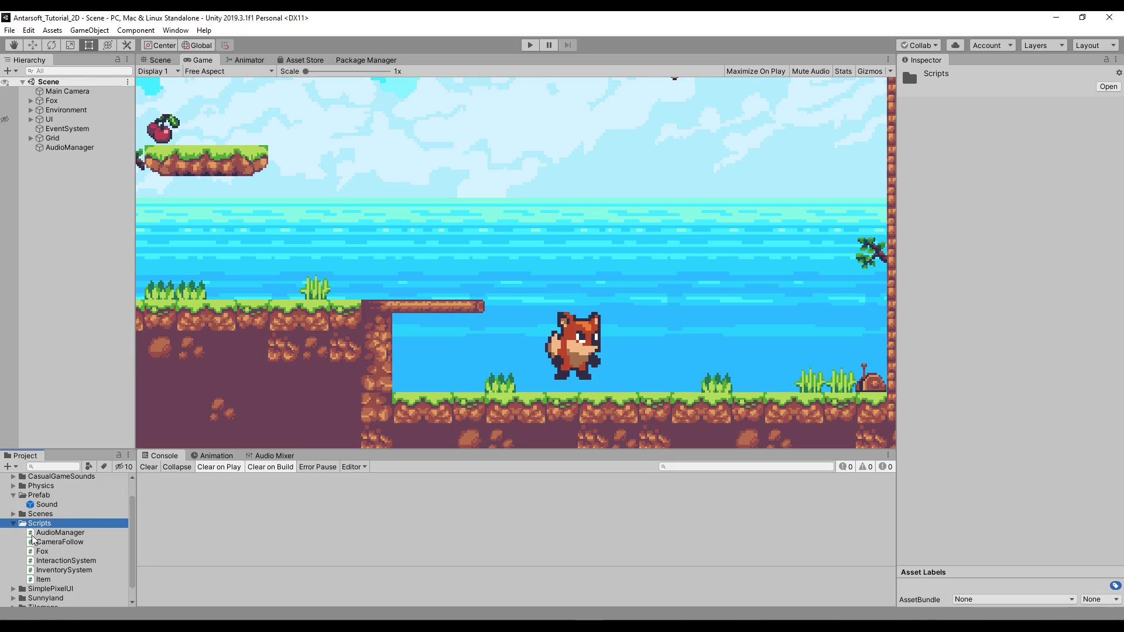
{"action": "left_click", "coordinate": [45, 505]}
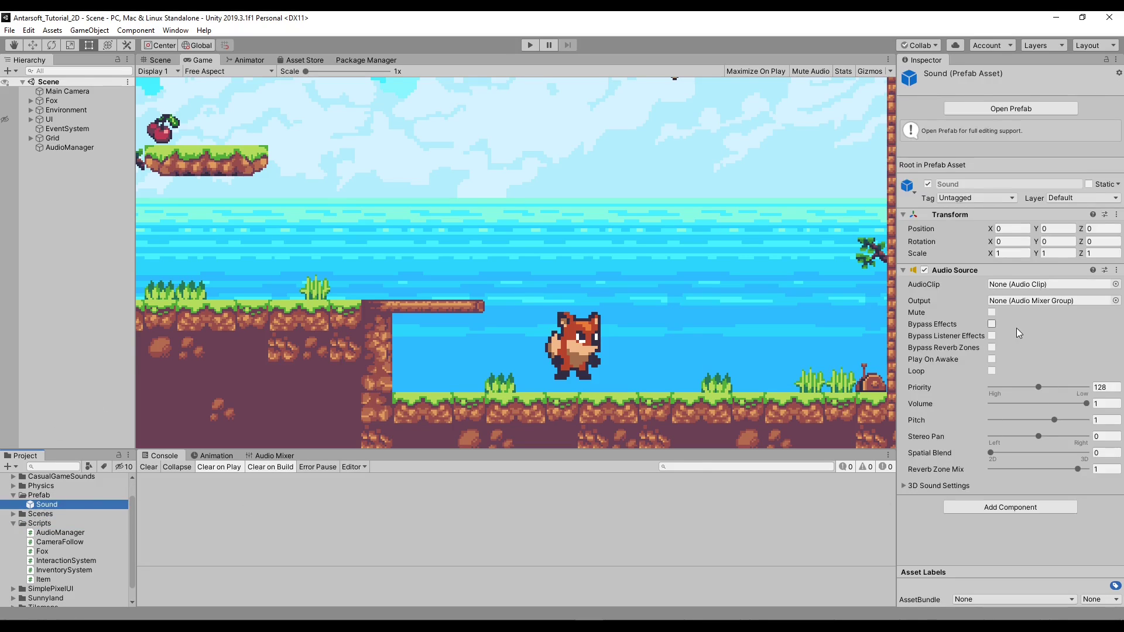
{"action": "right_click", "coordinate": [39, 524]}
{"action": "mouse_move", "coordinate": [176, 233]}
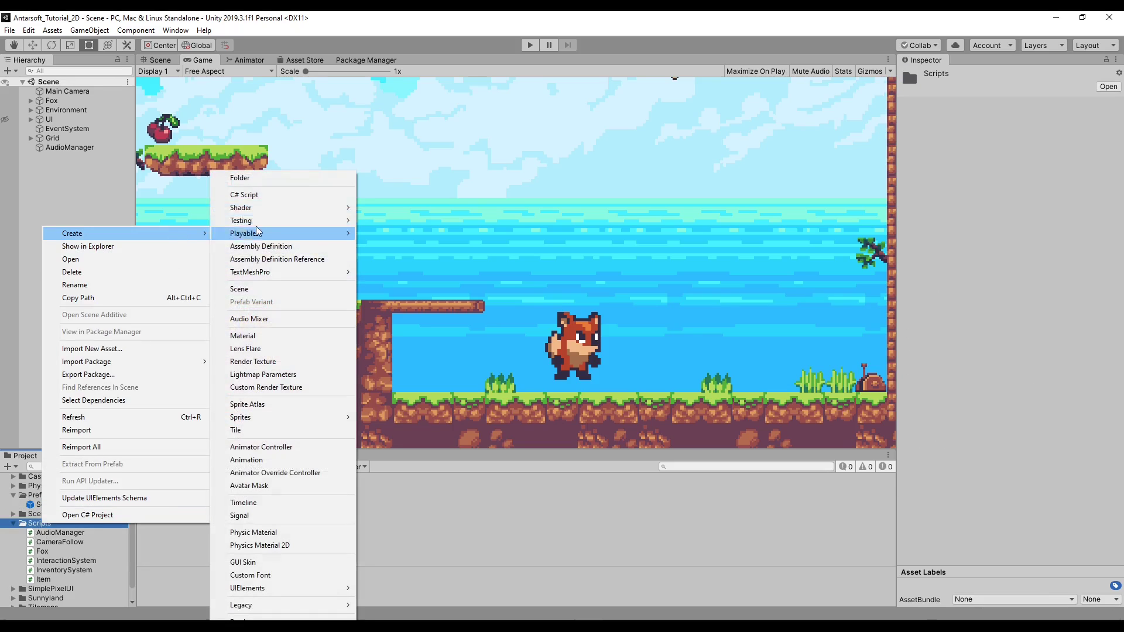
{"action": "left_click", "coordinate": [265, 195]}
{"action": "type", "text": "Kill"}
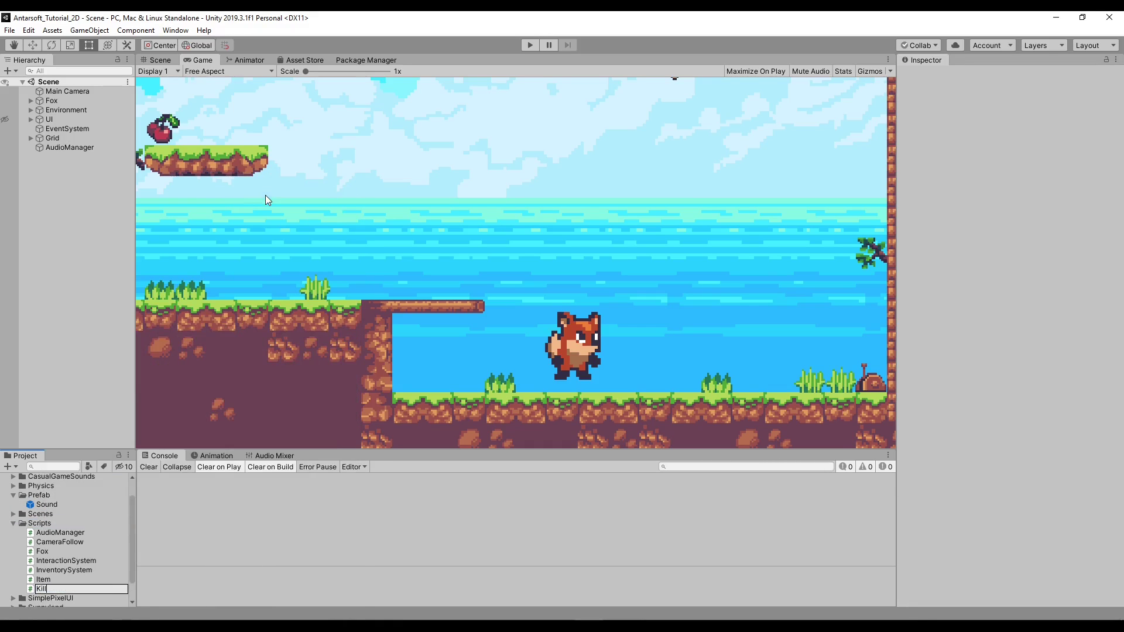
{"action": "type", "text": "Sound"}
- Open the KillSound script in Visual Studio for editing
{"action": "double_click", "coordinate": [70, 589]}
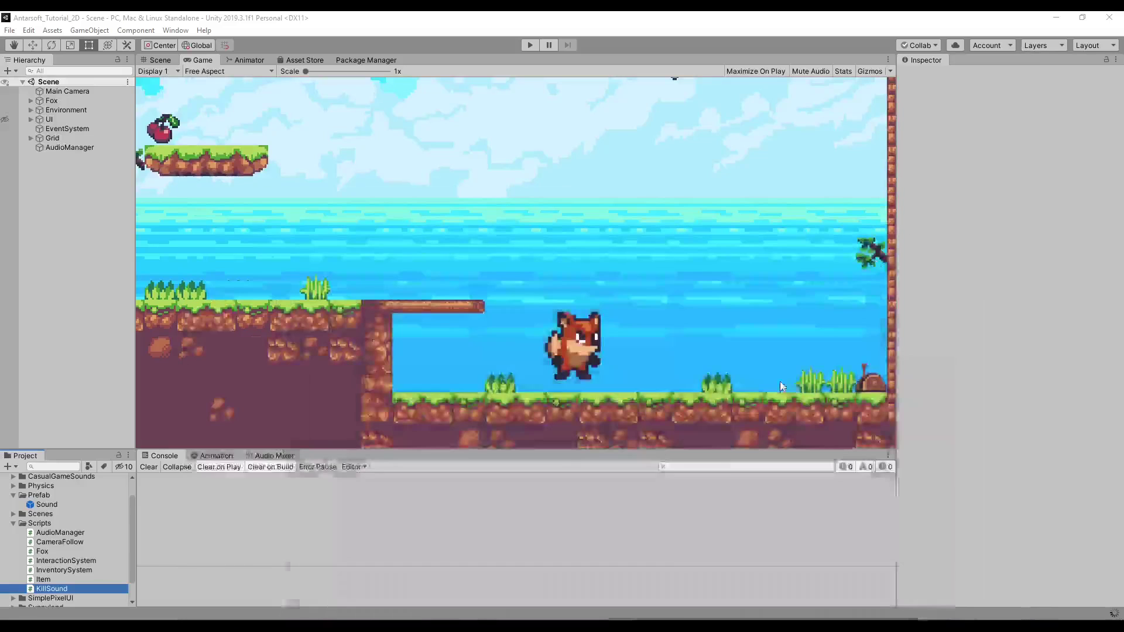
{"action": "left_click", "coordinate": [1050, 21]}
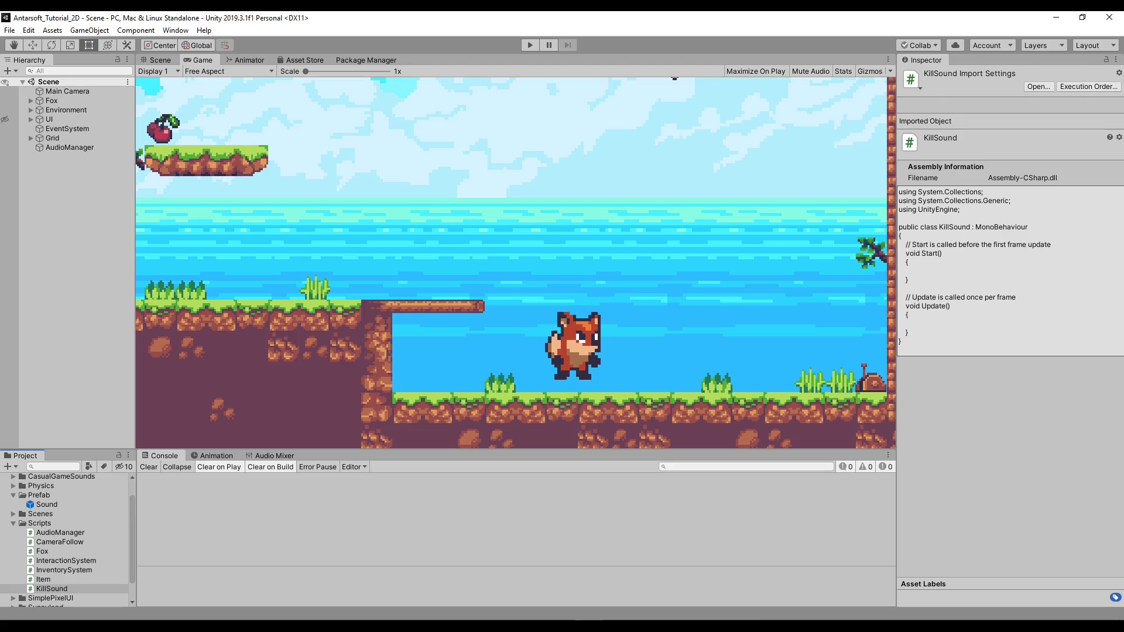
{"action": "double_click", "coordinate": [64, 589]}
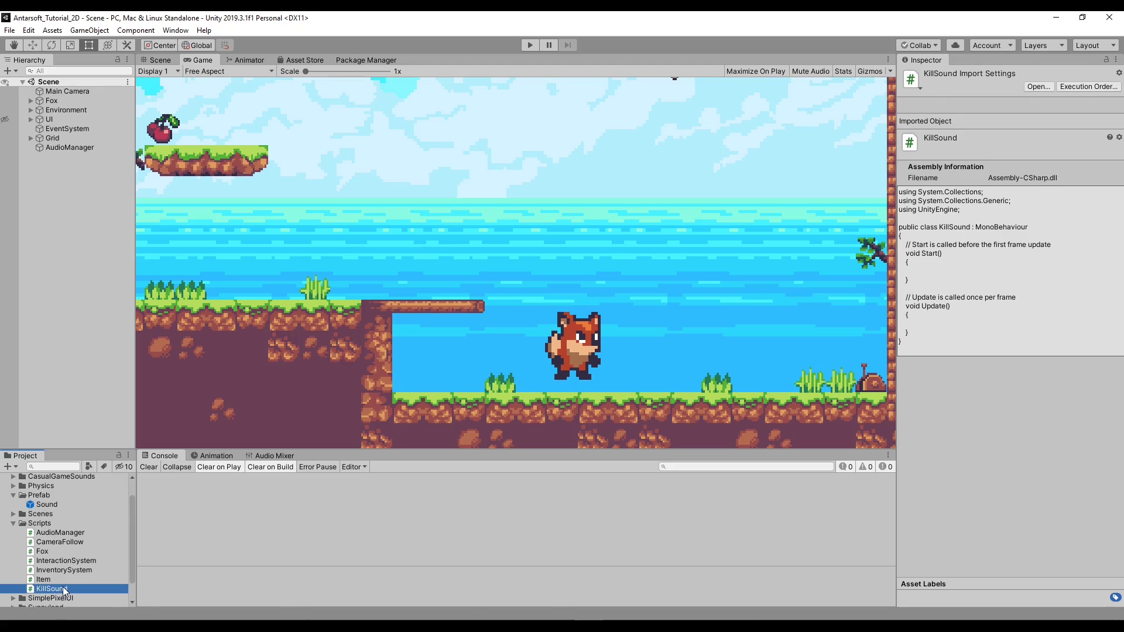
- Delete the template comment above Update while keeping the Update method
{"action": "left_click", "coordinate": [134, 440]}
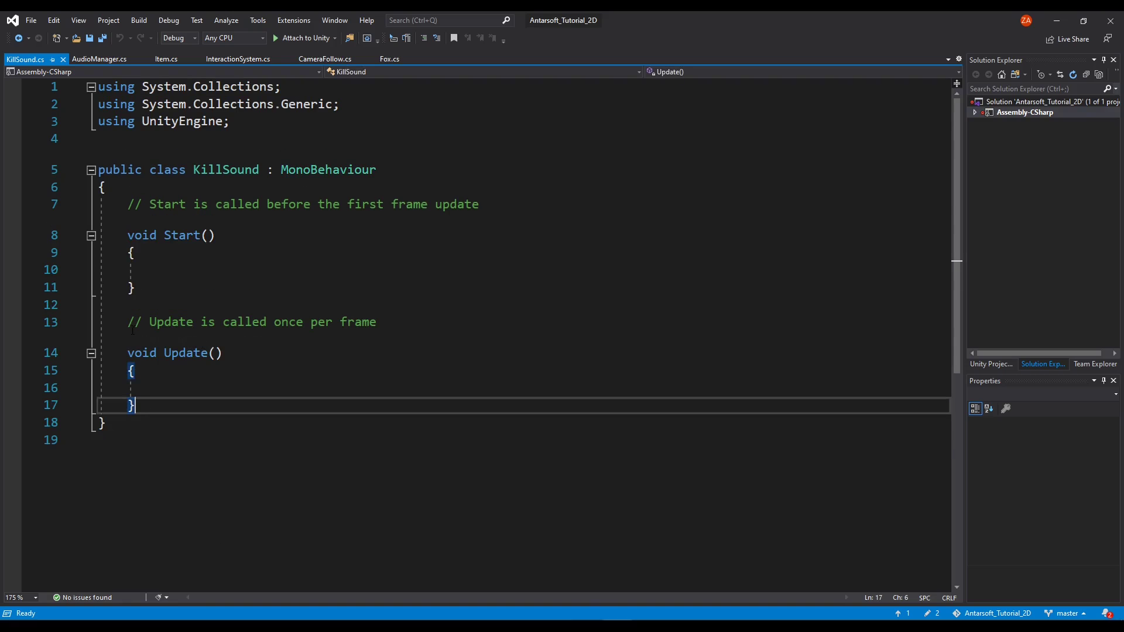
{"action": "left_click_drag", "start_coordinate": [135, 405], "coordinate": [128, 322]}
{"action": "key", "text": "BackSpace"}
{"action": "key", "text": "ctrl+z"}
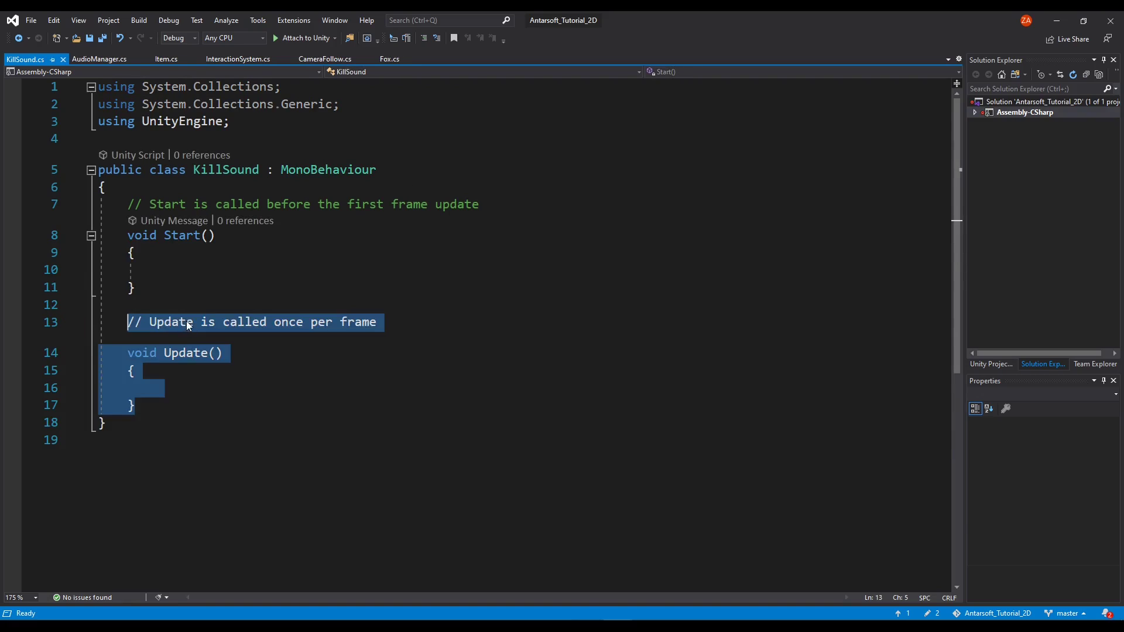
{"action": "left_click_drag", "start_coordinate": [386, 322], "coordinate": [97, 322]}
{"action": "key", "text": "BackSpace"}
- Remove the comment above Start and declare an 'AudioClip clip' field
{"action": "left_click_drag", "start_coordinate": [208, 205], "coordinate": [196, 207]}
{"action": "key", "text": "End"}
{"action": "key", "text": "shift+Up"}
{"action": "key", "text": "BackSpace"}
{"action": "key", "text": "Return"}
{"action": "key", "text": "Return"}
{"action": "key", "text": "Up"}
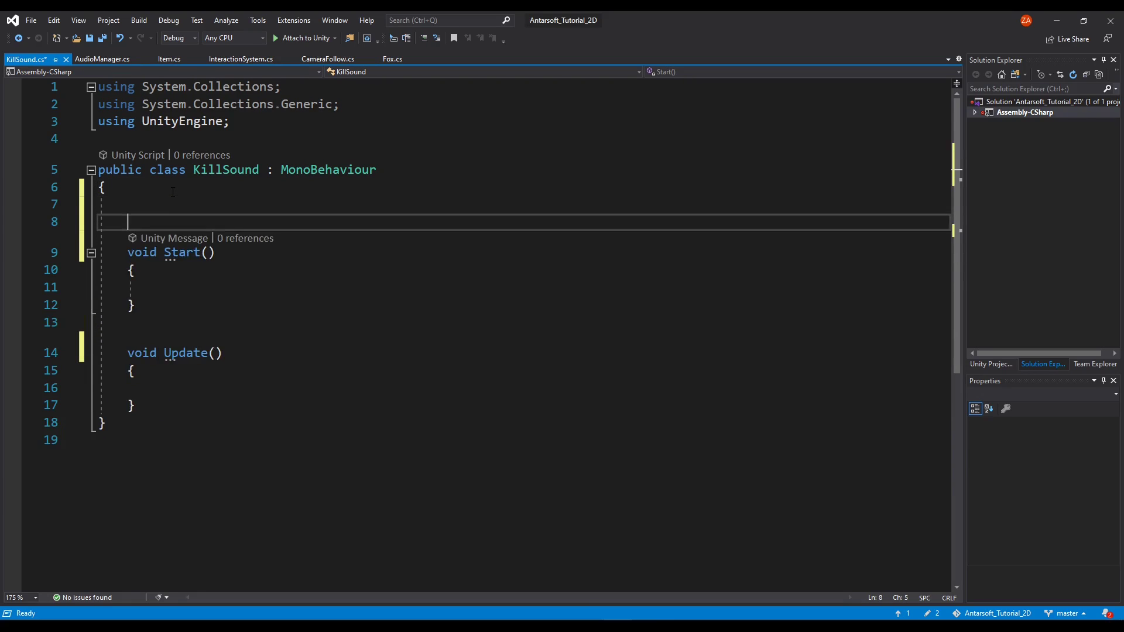
{"action": "type", "text": "AudioClip "}
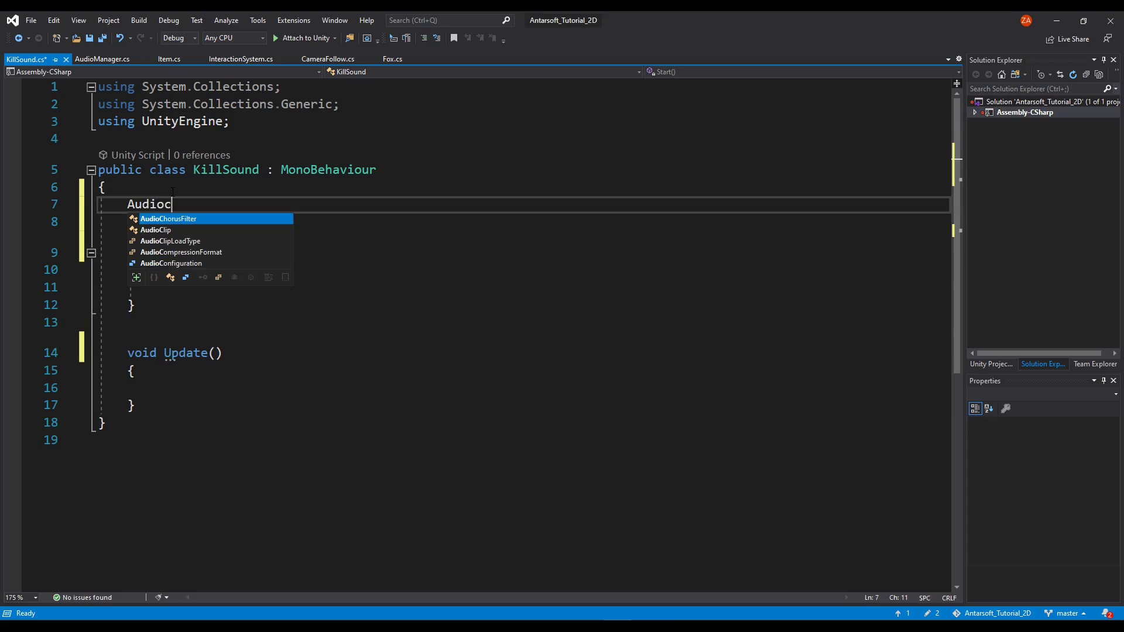
{"action": "type", "text": "clip"}
- After checking the Sound prefab, change the field to 'AudioSource source'
{"action": "key", "text": "alt+Tab"}
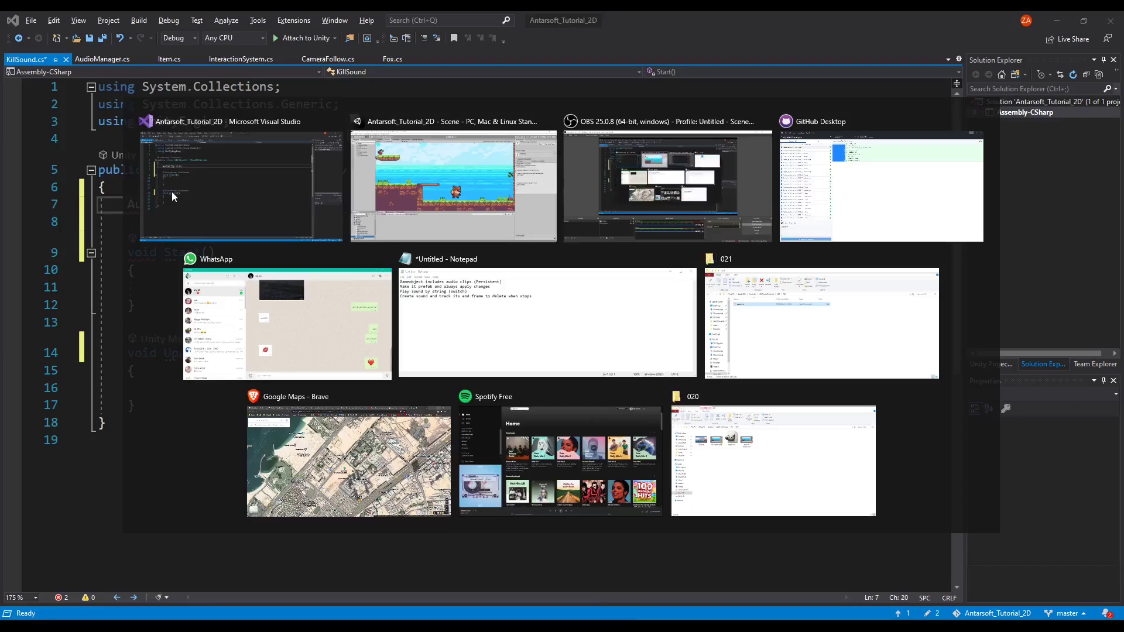
{"action": "left_click", "coordinate": [47, 505]}
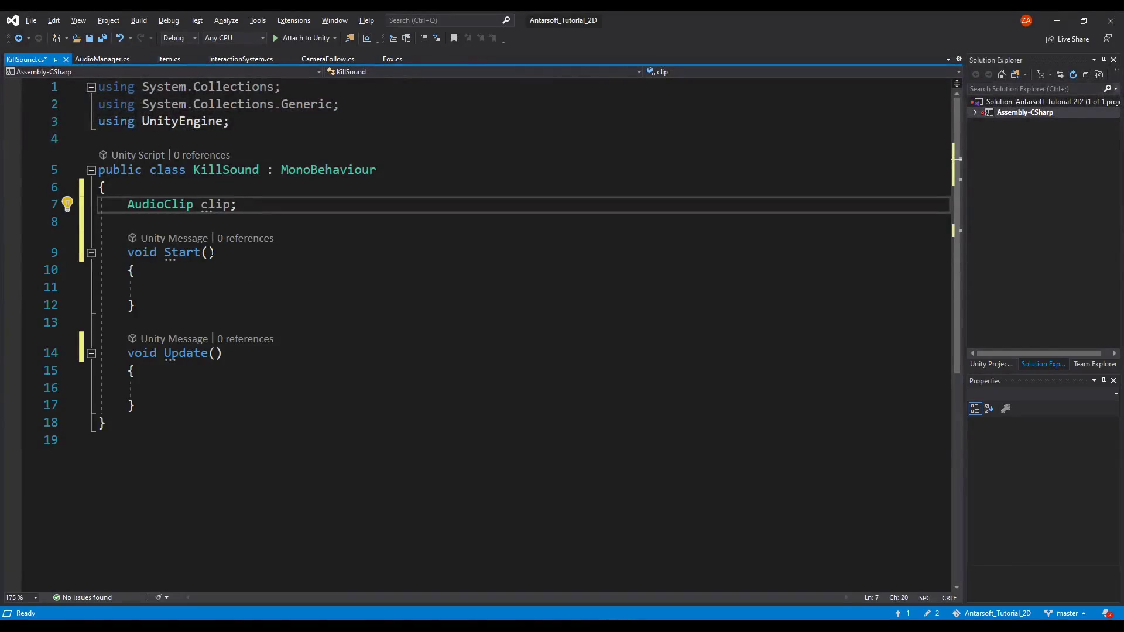
{"action": "double_click", "coordinate": [188, 205]}
{"action": "type", "text": "AudioSource"}
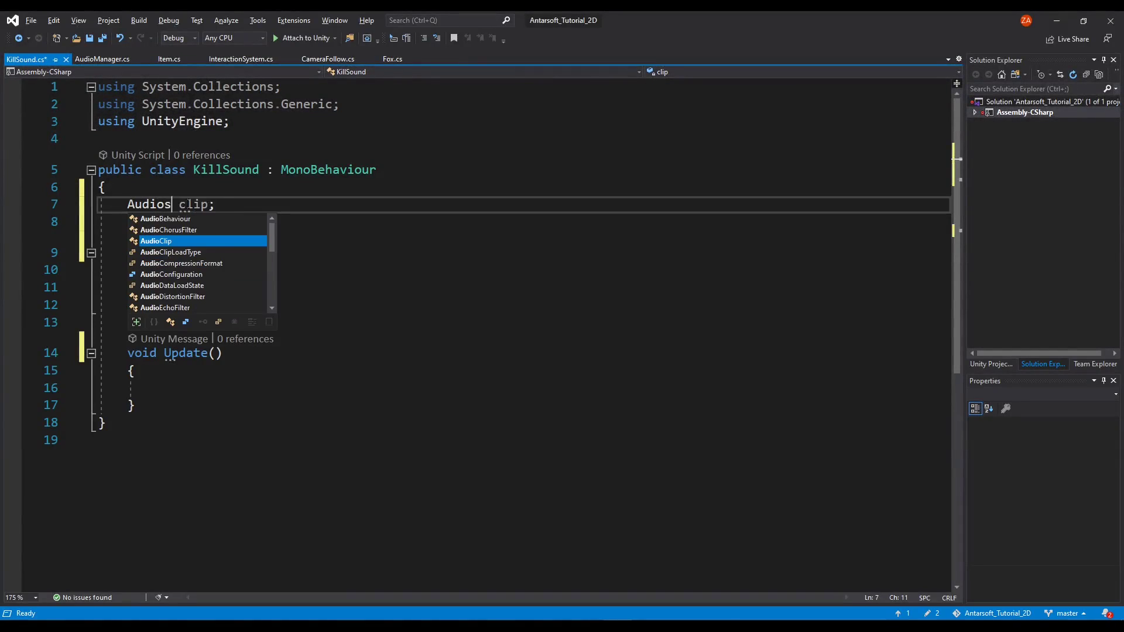
{"action": "double_click", "coordinate": [233, 205]}
{"action": "type", "text": "sour"}
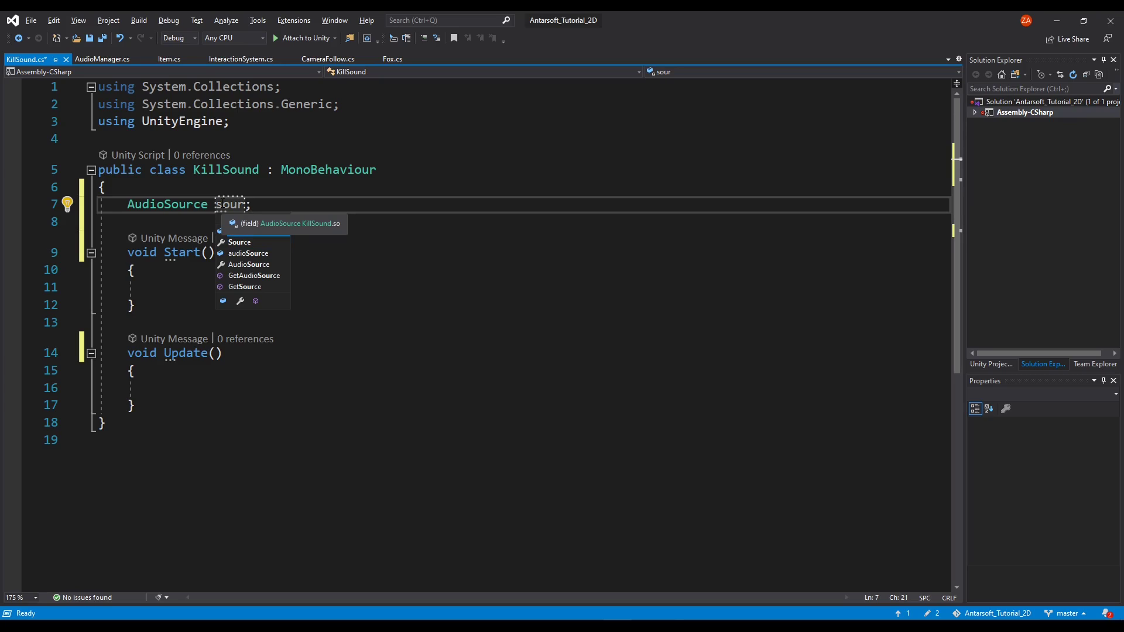
{"action": "type", "text": "ce"}
- In Start, assign source = GetComponent<AudioSource>(); and save
{"action": "left_click", "coordinate": [210, 291]}
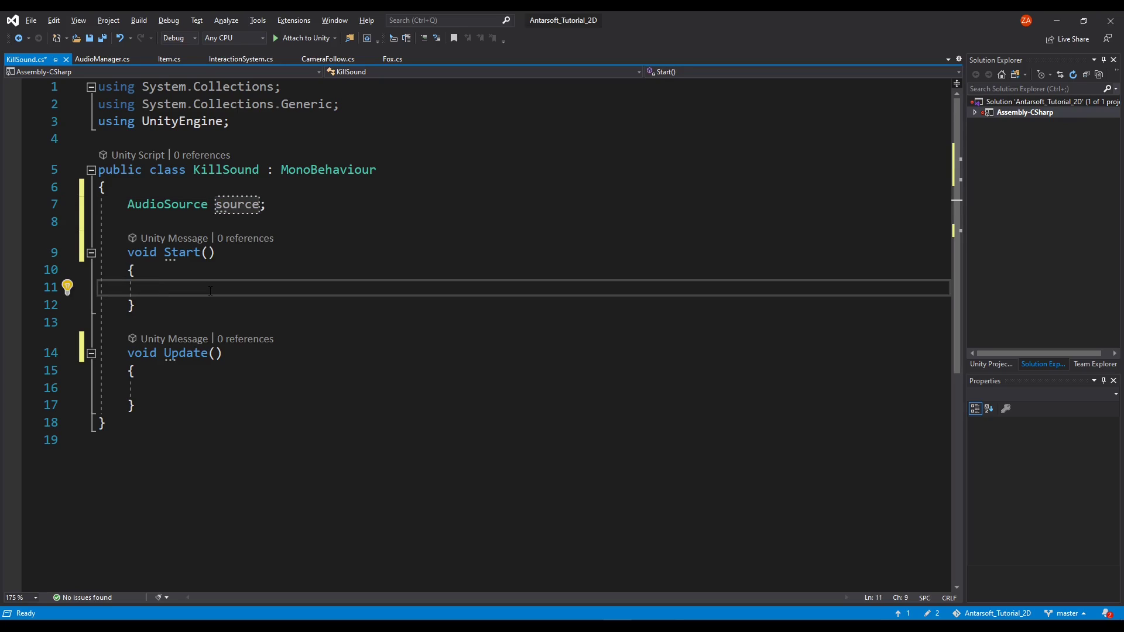
{"action": "type", "text": "source ="}
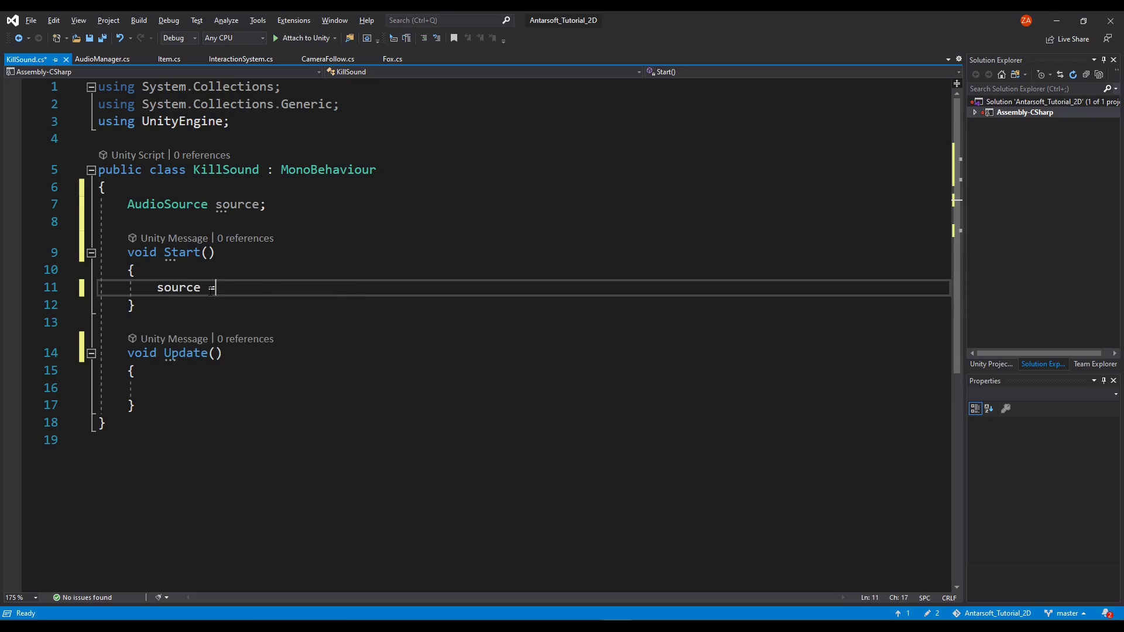
{"action": "type", "text": " GetComponent<"}
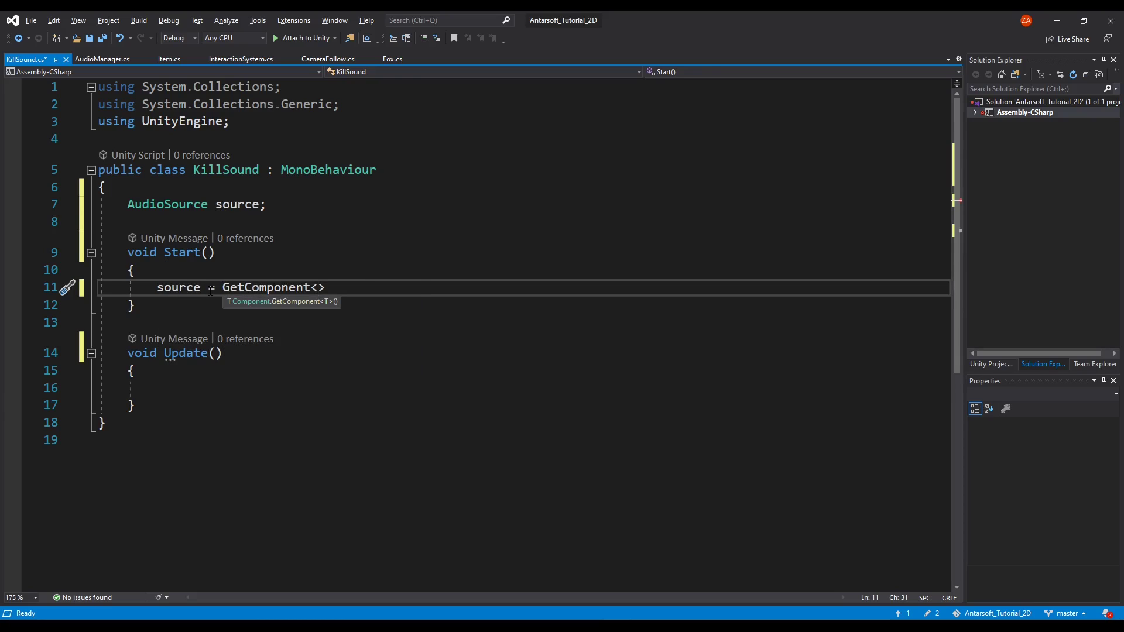
{"action": "type", "text": "AudioSource>();"}
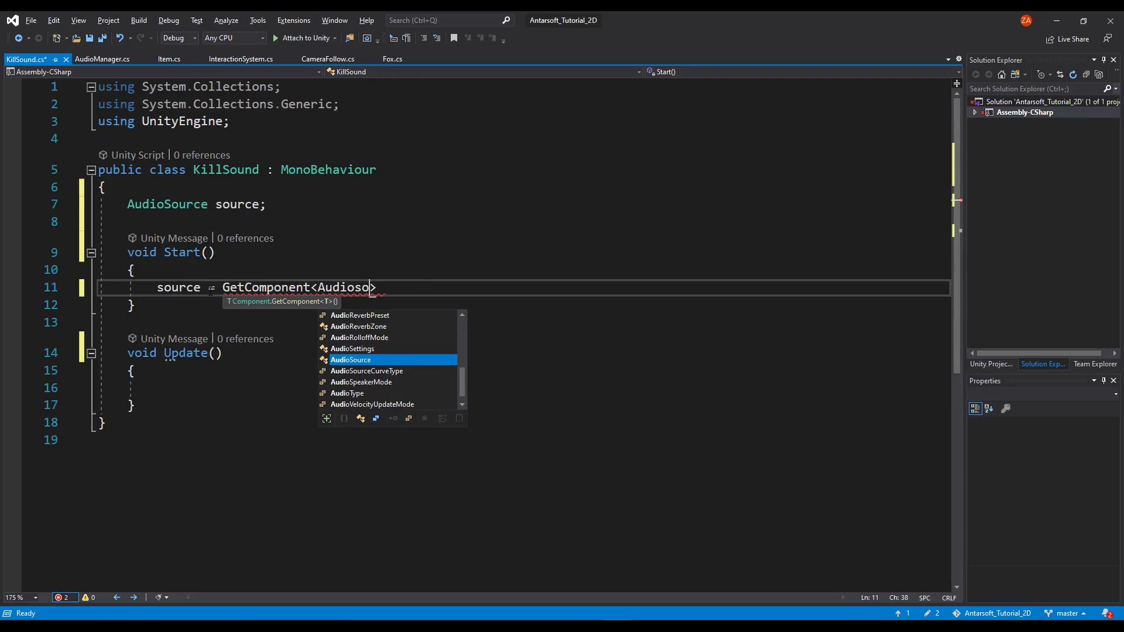
{"action": "key", "text": "ctrl+s"}
- In Update, add an if(!source.isPlaying) block with braces
{"action": "left_click", "coordinate": [244, 389]}
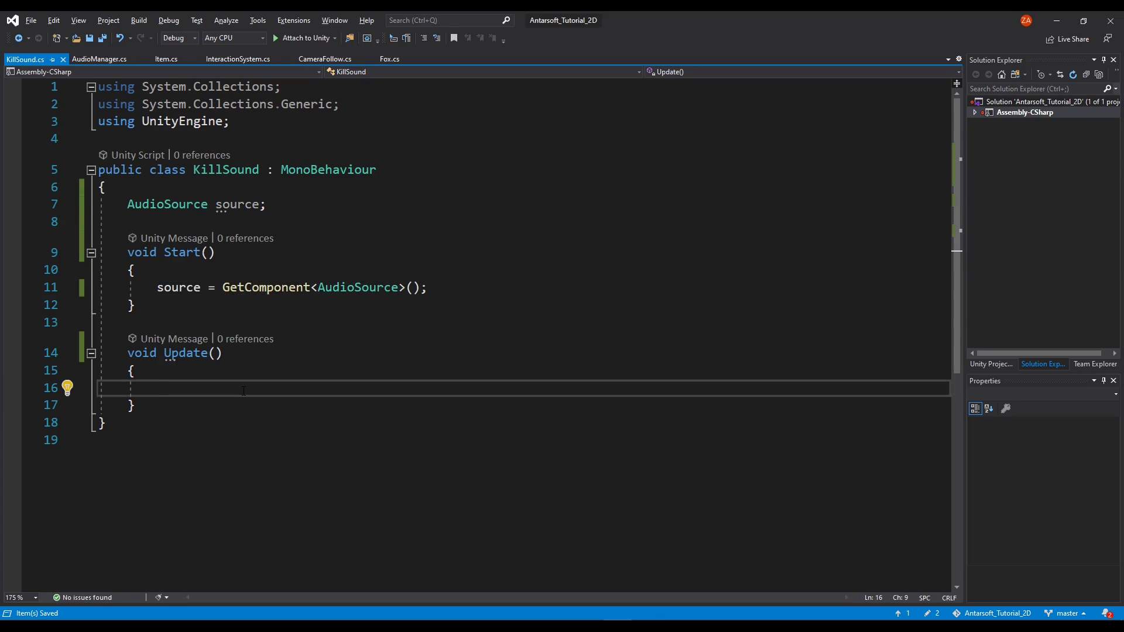
{"action": "type", "text": "if("}
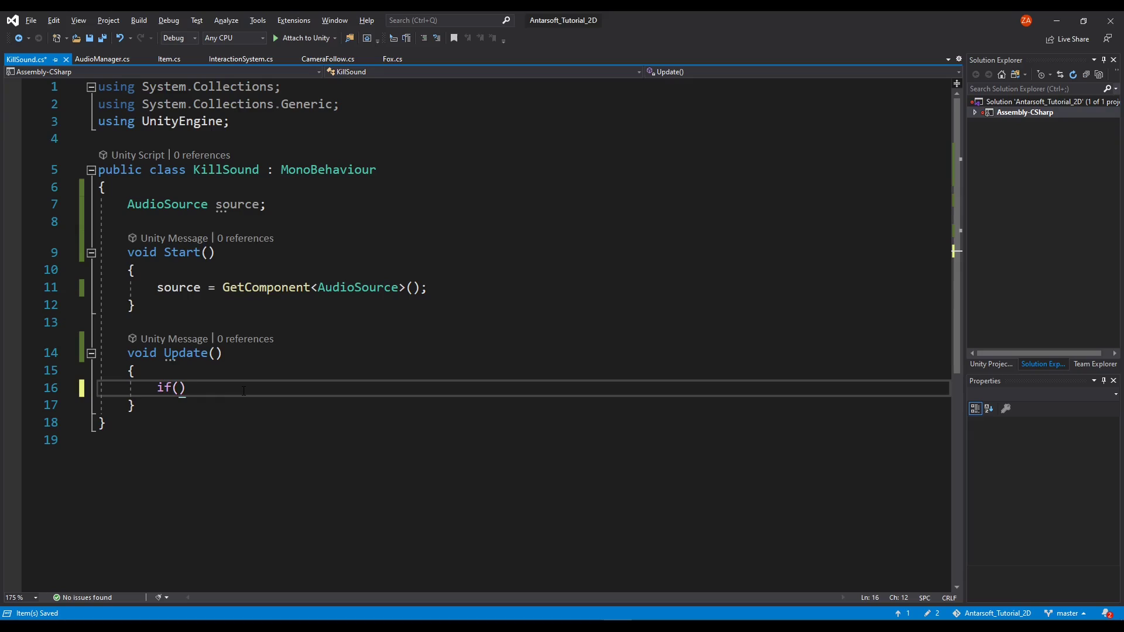
{"action": "type", "text": "source.isPlaying"}
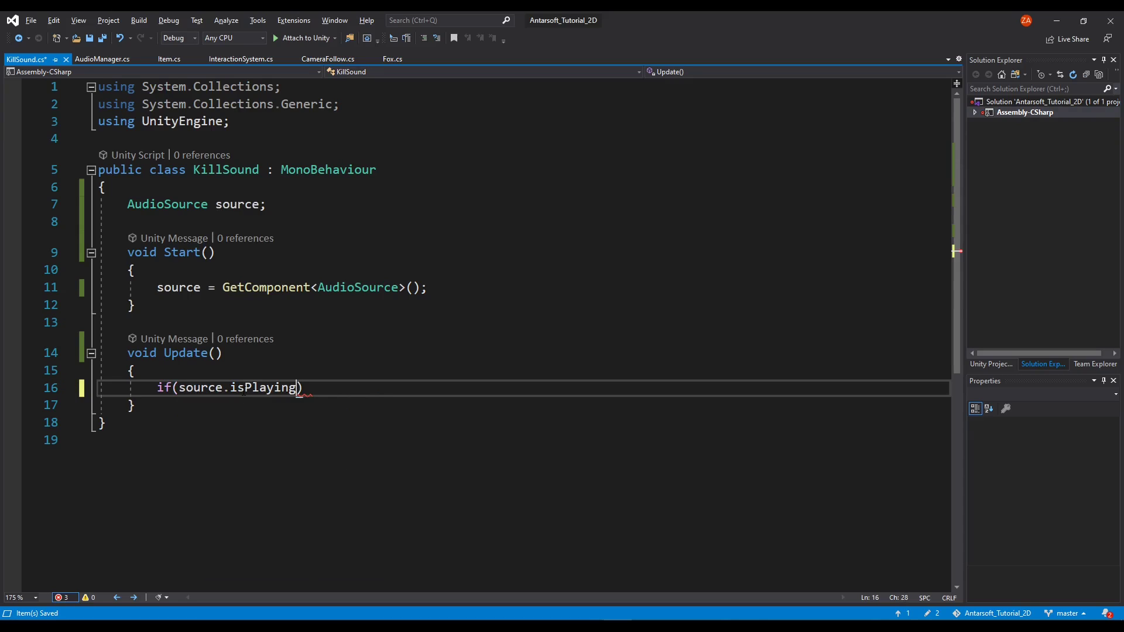
{"action": "double_click", "coordinate": [244, 389]}
{"action": "key", "text": "Left"}
{"action": "key", "text": "Left"}
{"action": "key", "text": "Left"}
{"action": "key", "text": "Left"}
{"action": "key", "text": "Left"}
{"action": "key", "text": "Left"}
{"action": "key", "text": "Left"}
{"action": "key", "text": "Left"}
{"action": "type", "text": "!"}
{"action": "key", "text": "End"}
{"action": "key", "text": "Return"}
{"action": "type", "text": "{"}
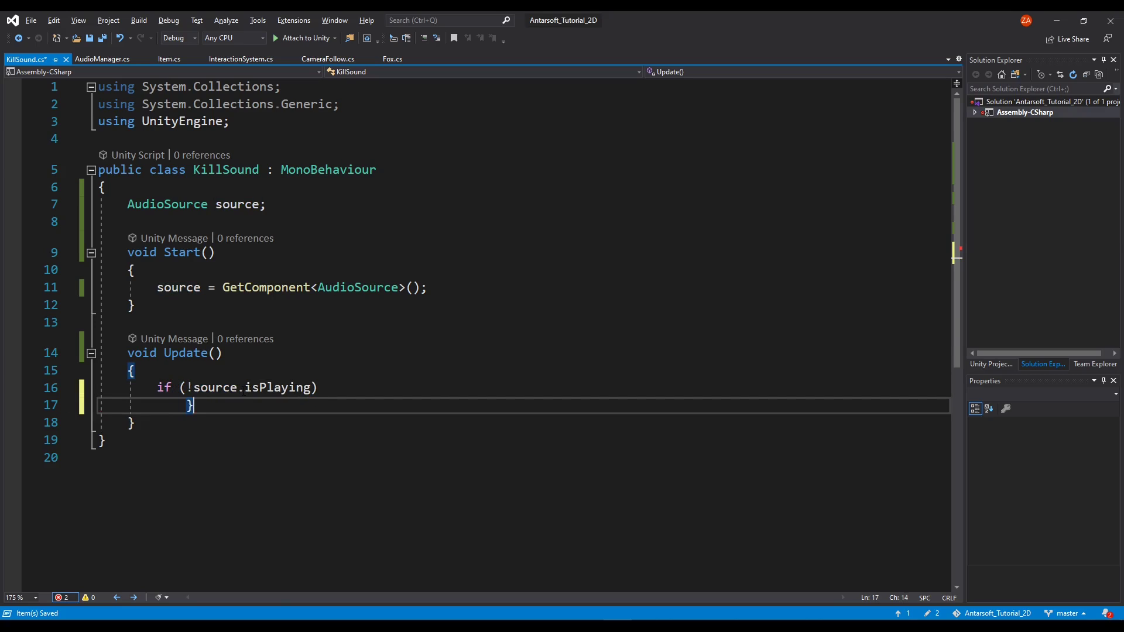
{"action": "key", "text": "Return"}
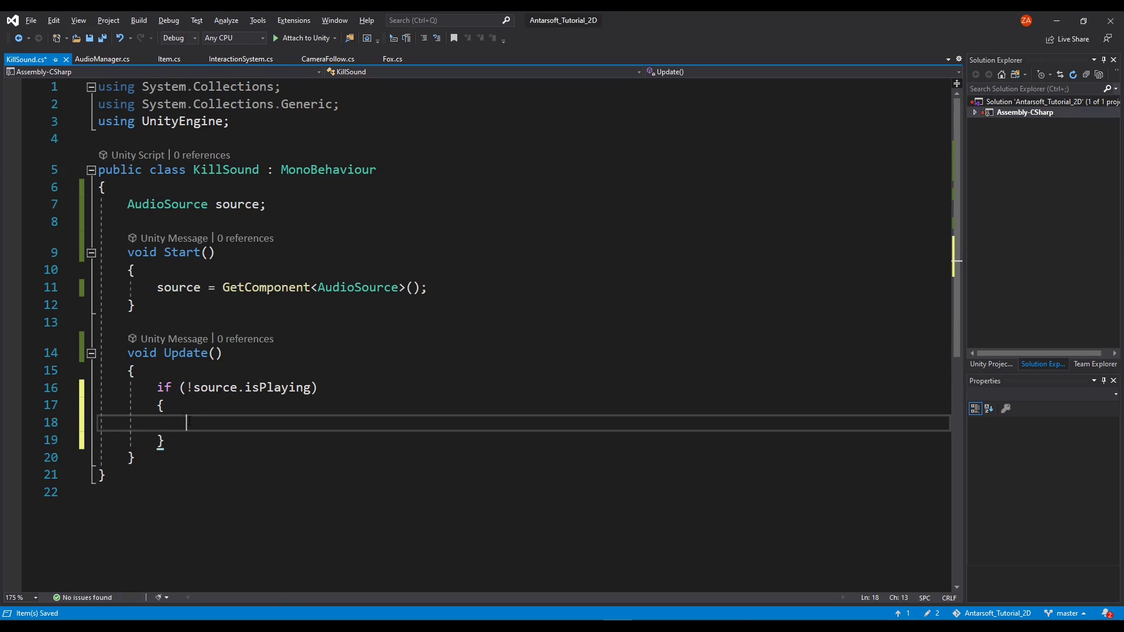
- Inside the if, log name + " Stopped Playing", call Destroy(gameObject), and save
{"action": "type", "text": "Debug.Log(\""}
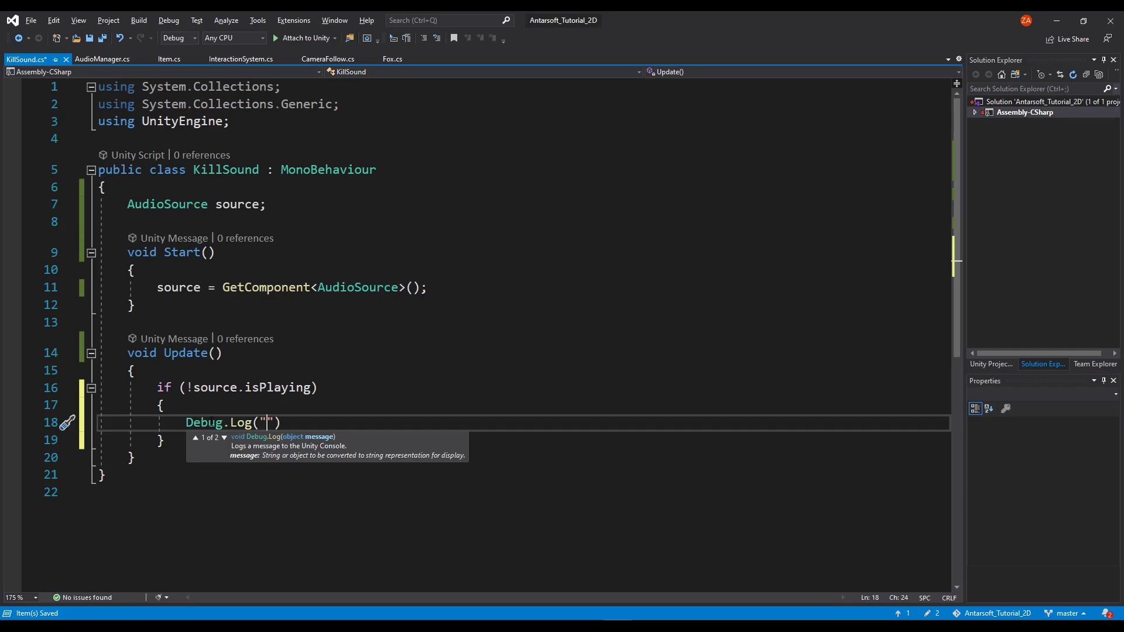
{"action": "key", "text": "BackSpace"}
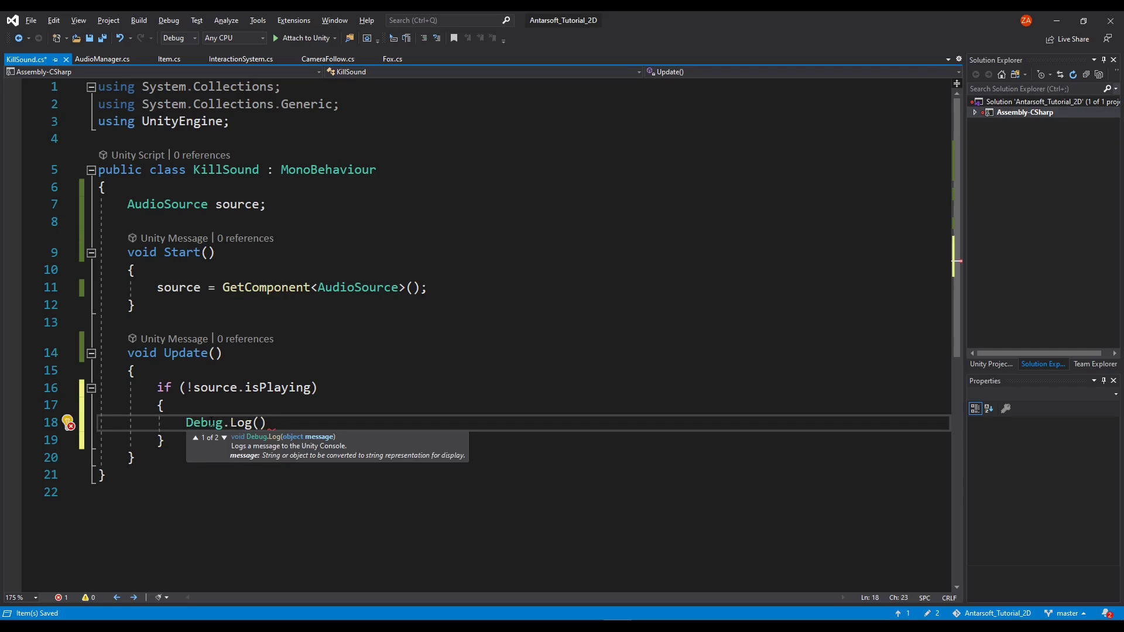
{"action": "type", "text": "name"}
{"action": "key", "text": "Escape"}
{"action": "type", "text": "+ \" Stopped Play"}
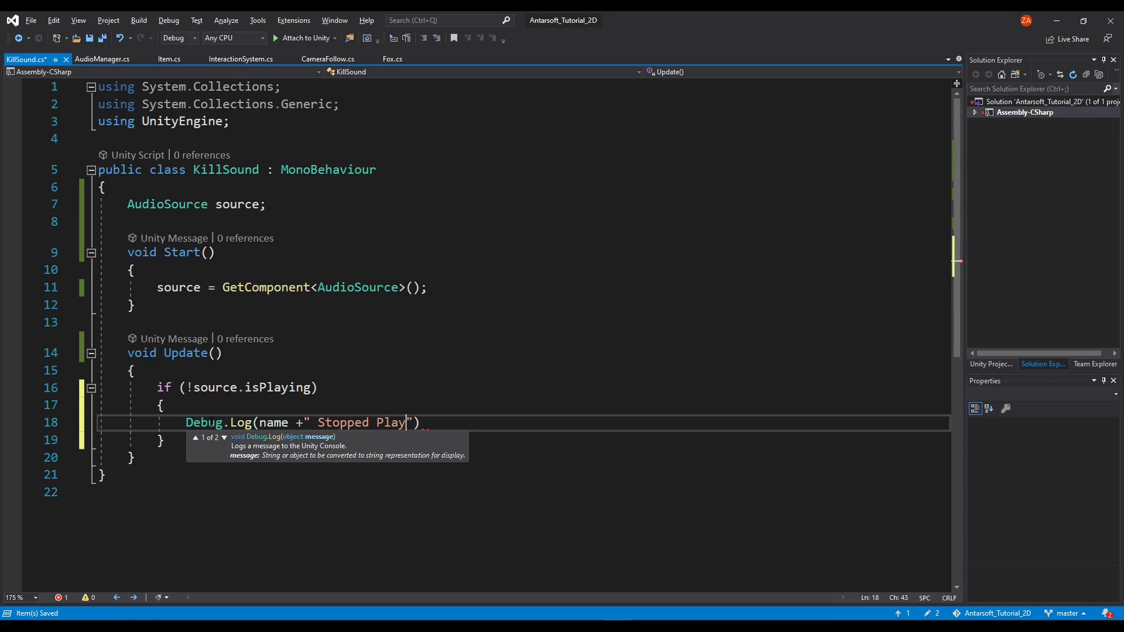
{"action": "type", "text": "ing\");"}
{"action": "key", "text": "Return"}
{"action": "type", "text": "Dest"}
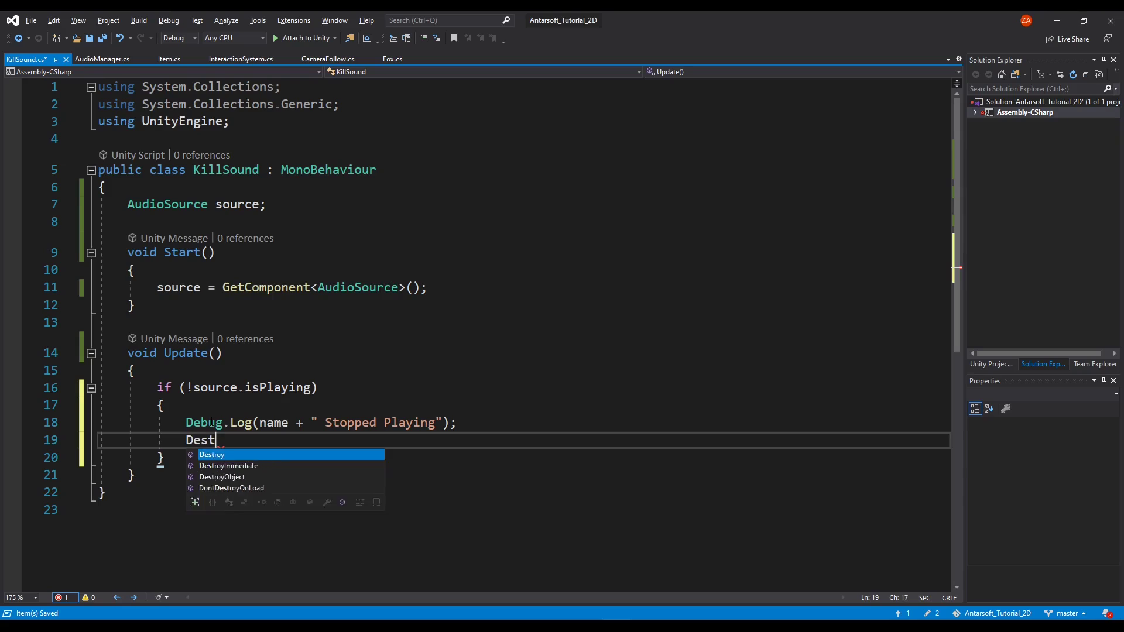
{"action": "type", "text": "roy(gameObject);"}
{"action": "key", "text": "ctrl+s"}
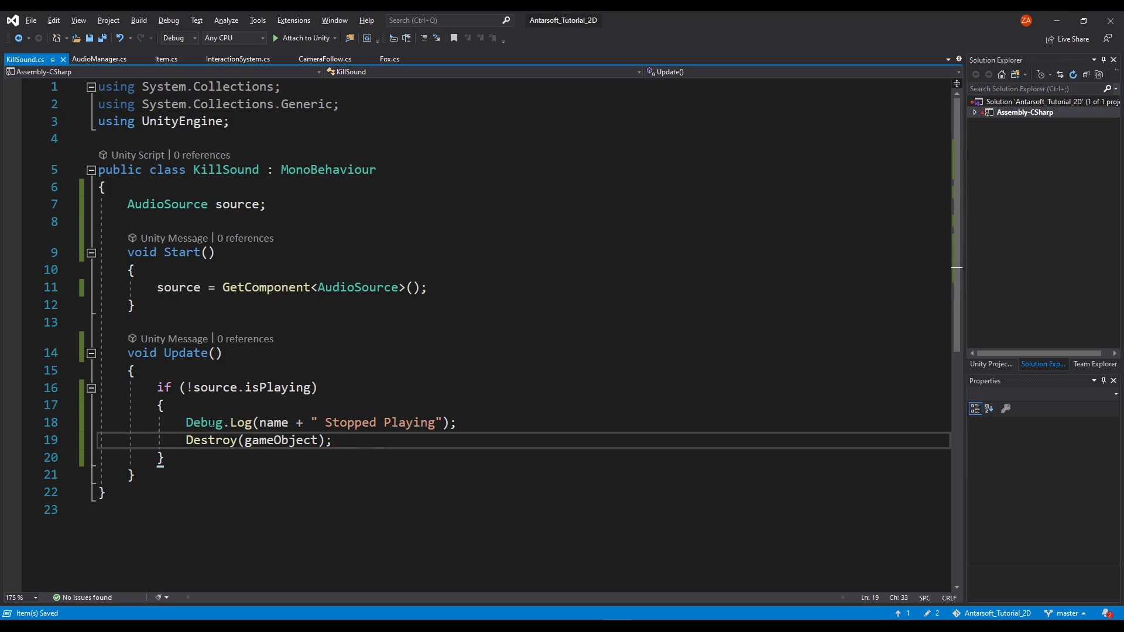
- Delete the System.Collections and System.Collections.Generic using lines and save KillSound
{"action": "triple_click", "coordinate": [223, 104]}
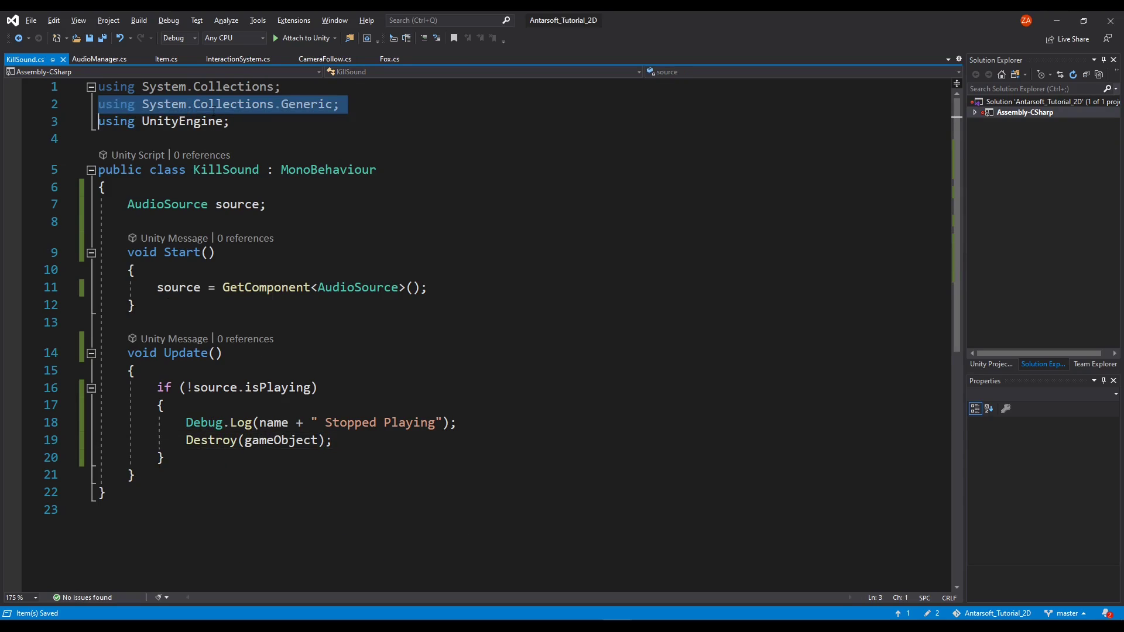
{"action": "key", "text": "Delete"}
{"action": "triple_click", "coordinate": [210, 88]}
{"action": "key", "text": "Delete"}
{"action": "left_click", "coordinate": [311, 281]}
{"action": "key", "text": "ctrl+s"}
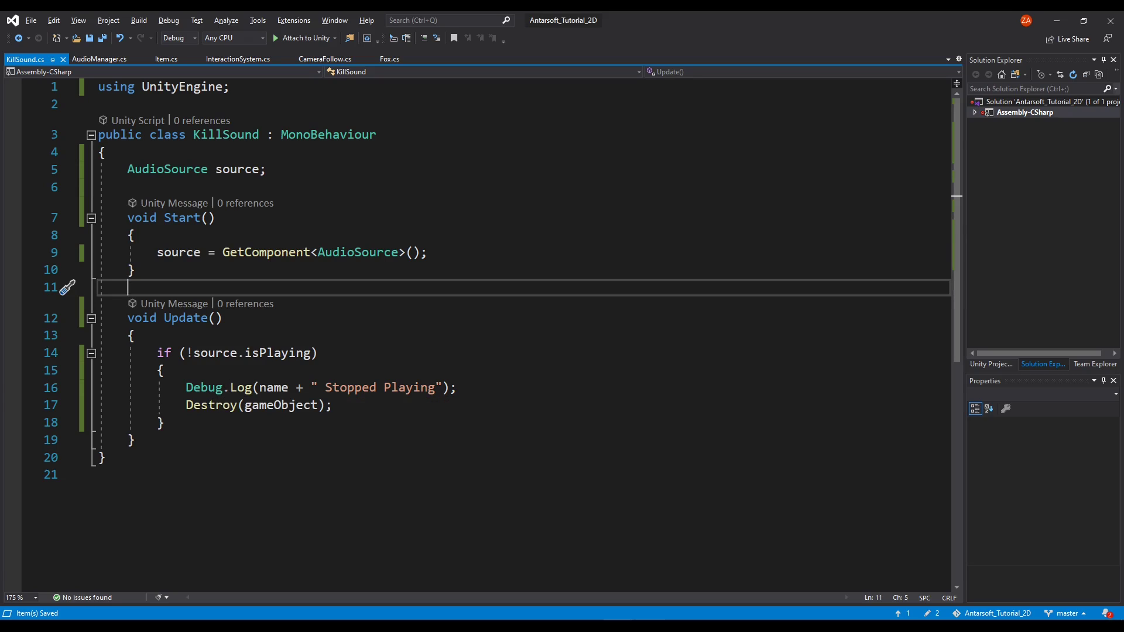
- Attach KillSound to the Sound prefab and set the Fox's Position Y to 0.6
{"action": "key", "text": "alt+Tab"}
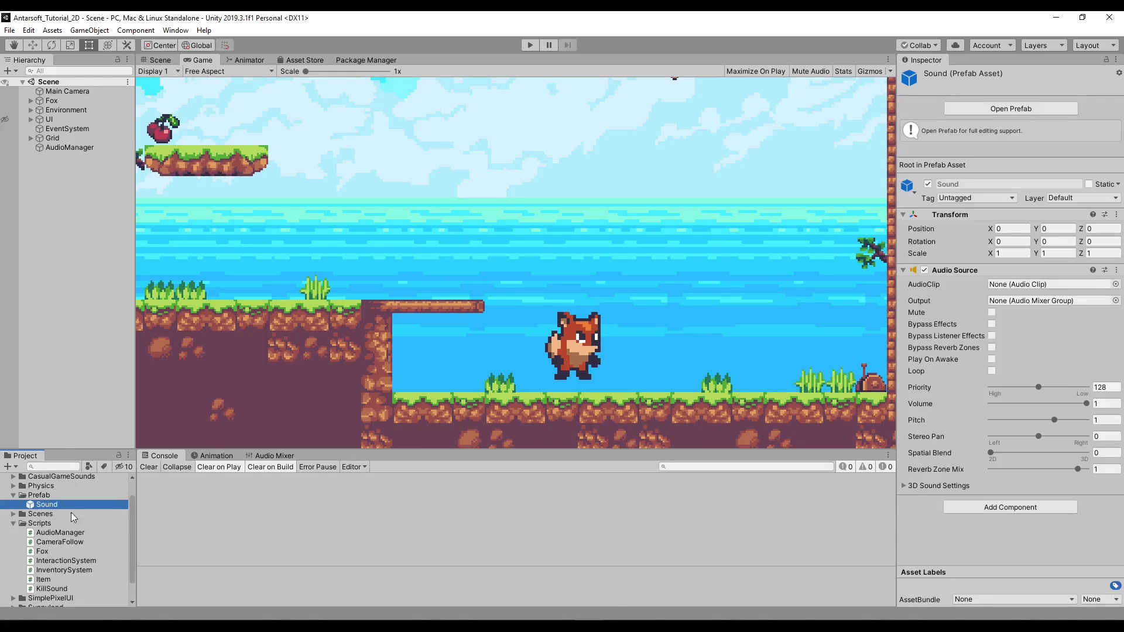
{"action": "left_click_drag", "start_coordinate": [59, 589], "coordinate": [978, 547]}
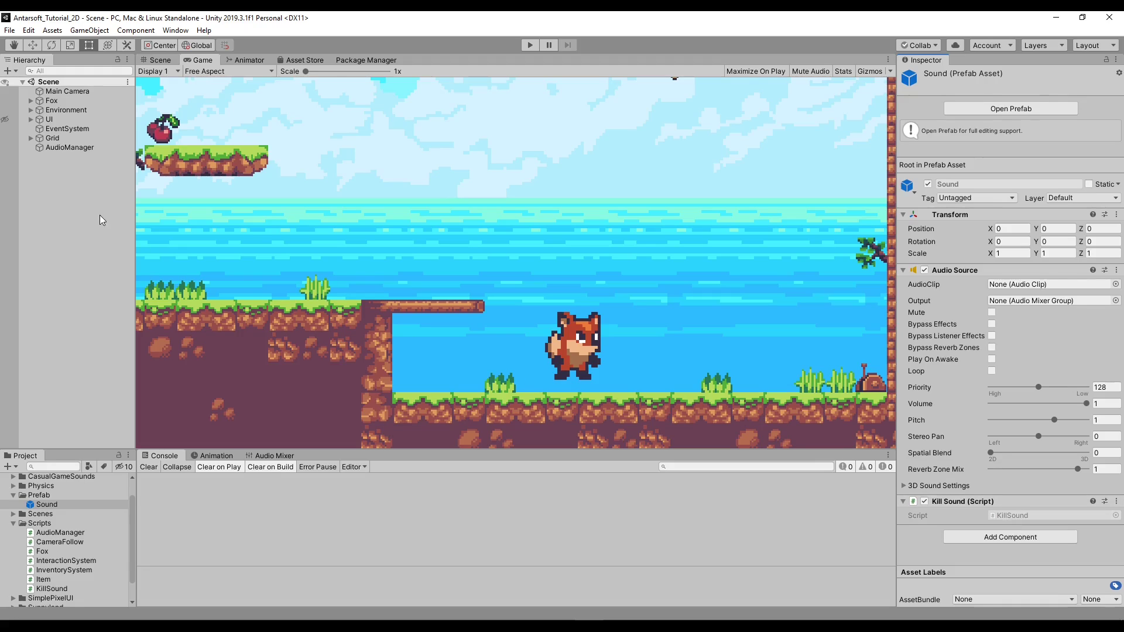
{"action": "left_click", "coordinate": [79, 99]}
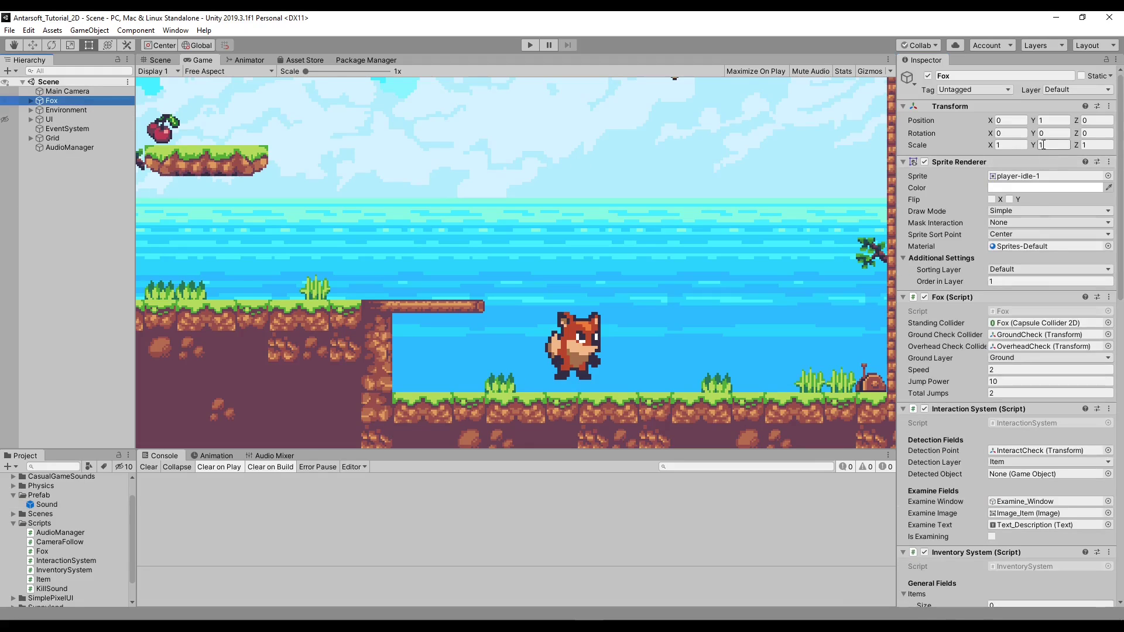
{"action": "left_click", "coordinate": [1054, 120]}
{"action": "type", "text": ".6"}
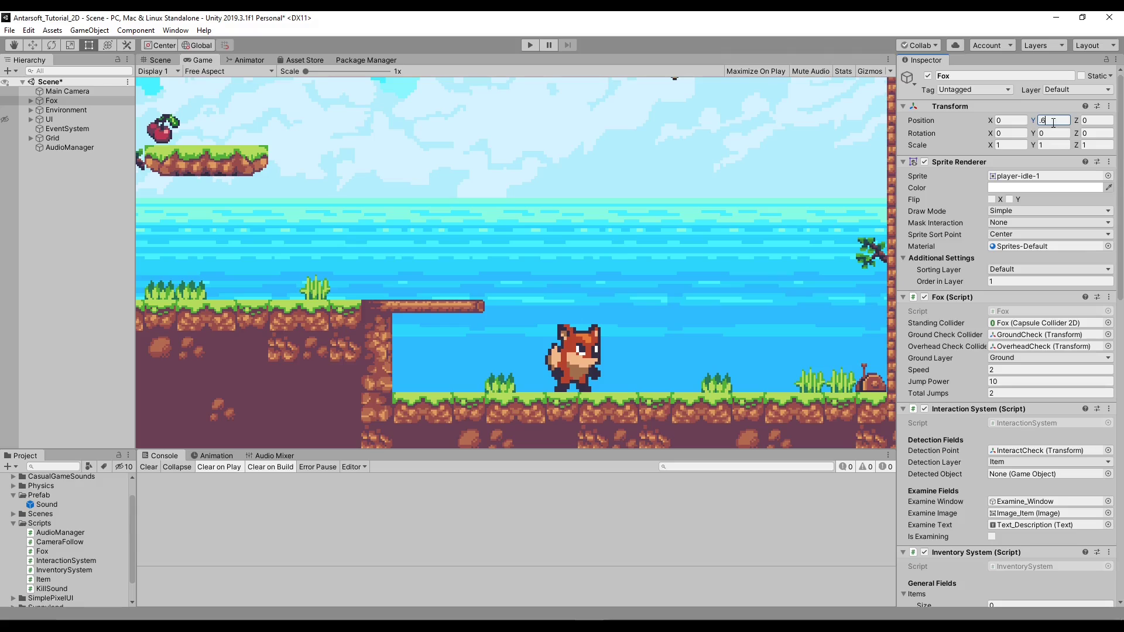
- Play the game and run the fox left and right to trigger sounds
{"action": "left_click", "coordinate": [522, 46]}
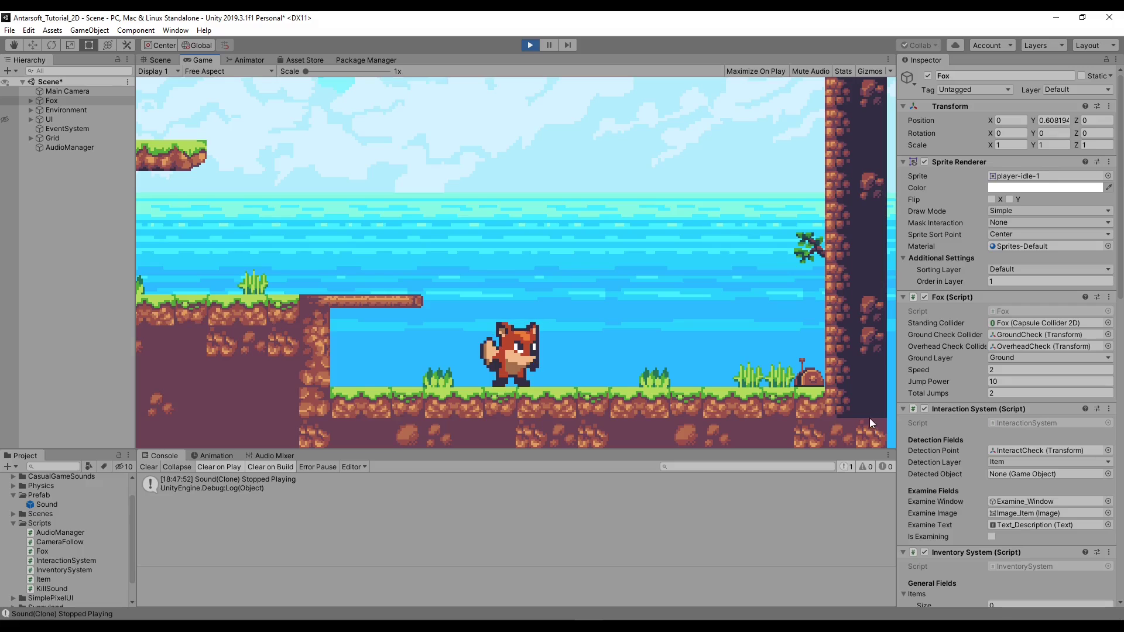
{"action": "key", "text": "Left"}
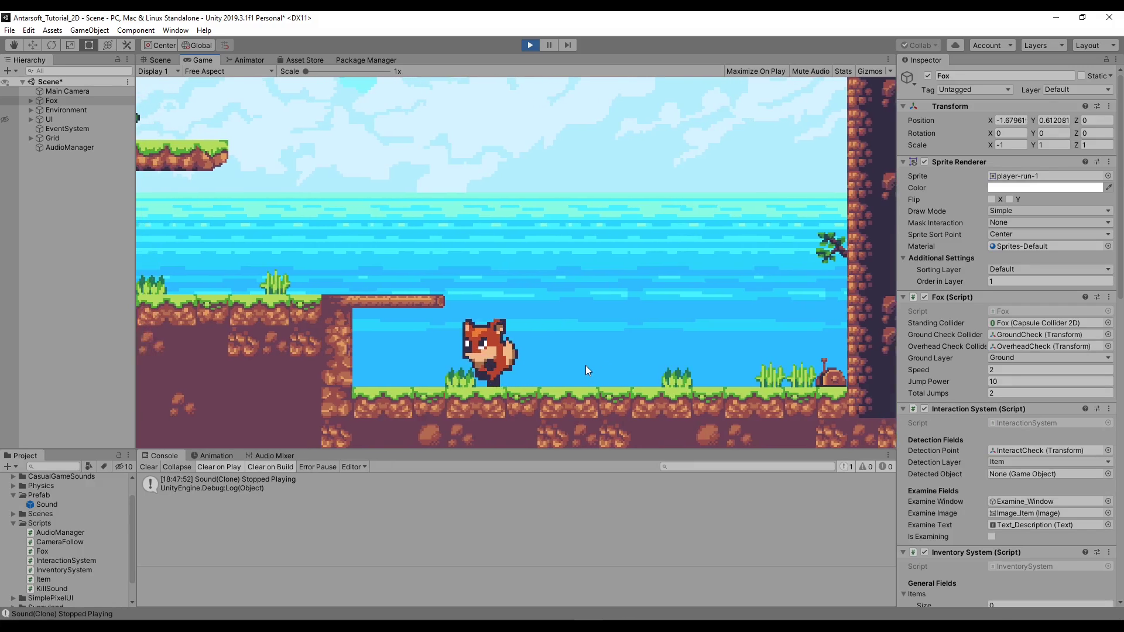
{"action": "key", "text": "Right"}
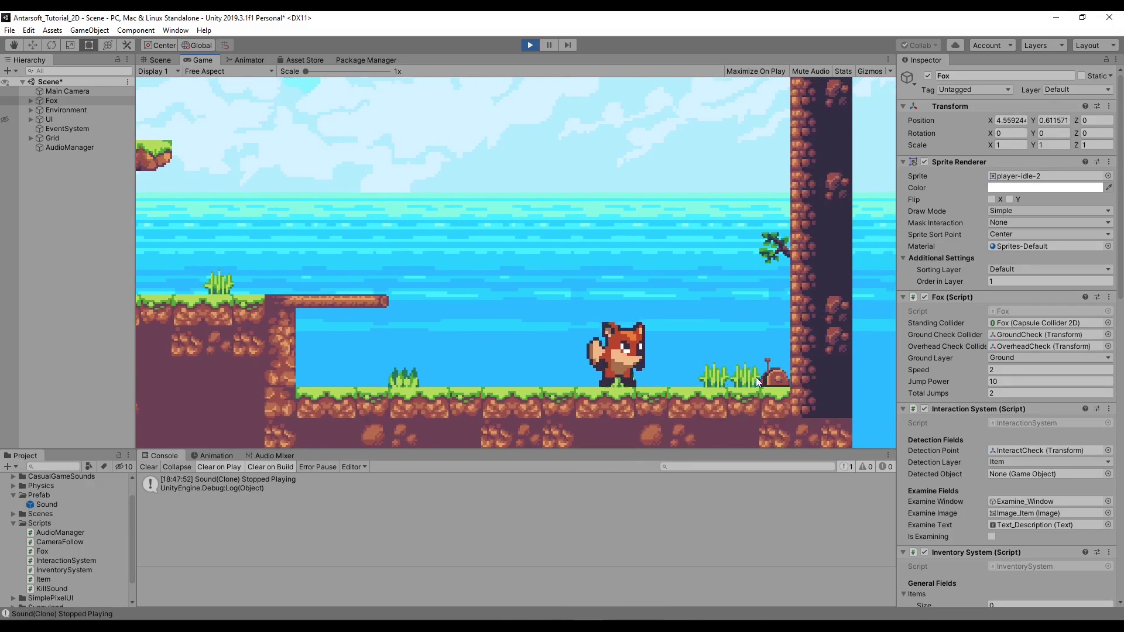
{"action": "key", "text": "Left"}
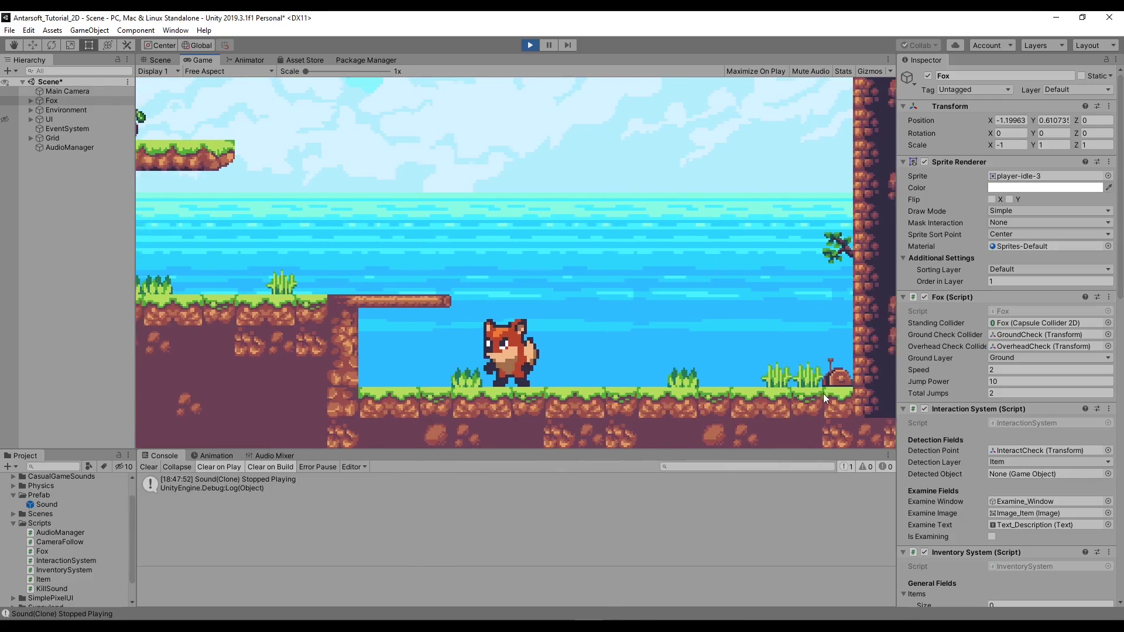
- Select the Main Camera and walk the fox right in the running game
{"action": "left_click", "coordinate": [82, 92]}
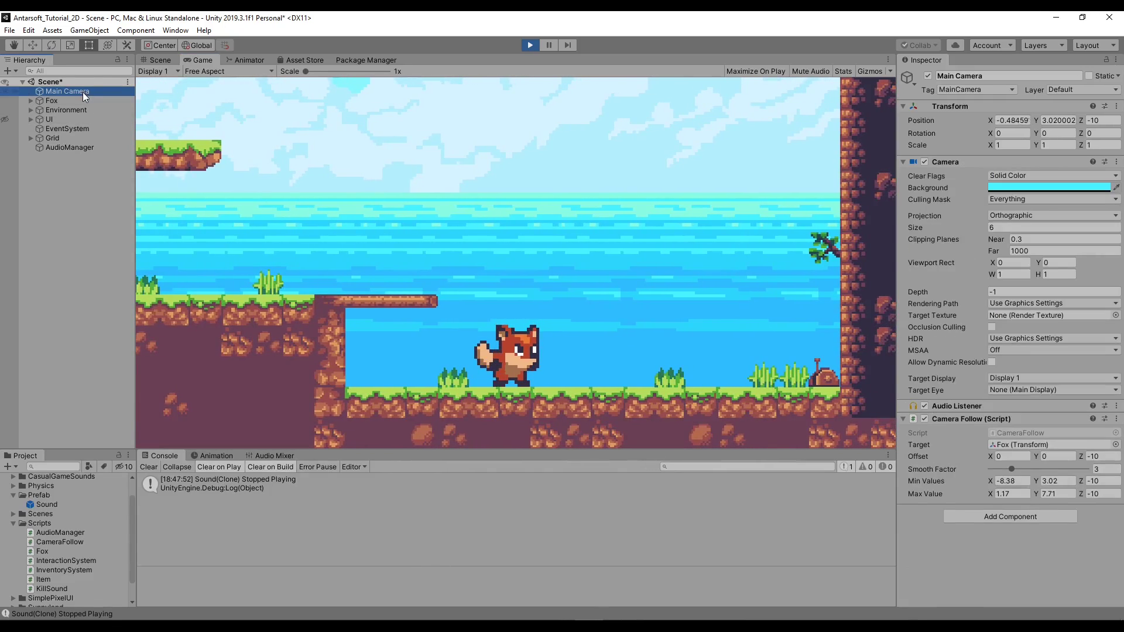
{"action": "left_click", "coordinate": [83, 110]}
{"action": "left_click", "coordinate": [88, 100]}
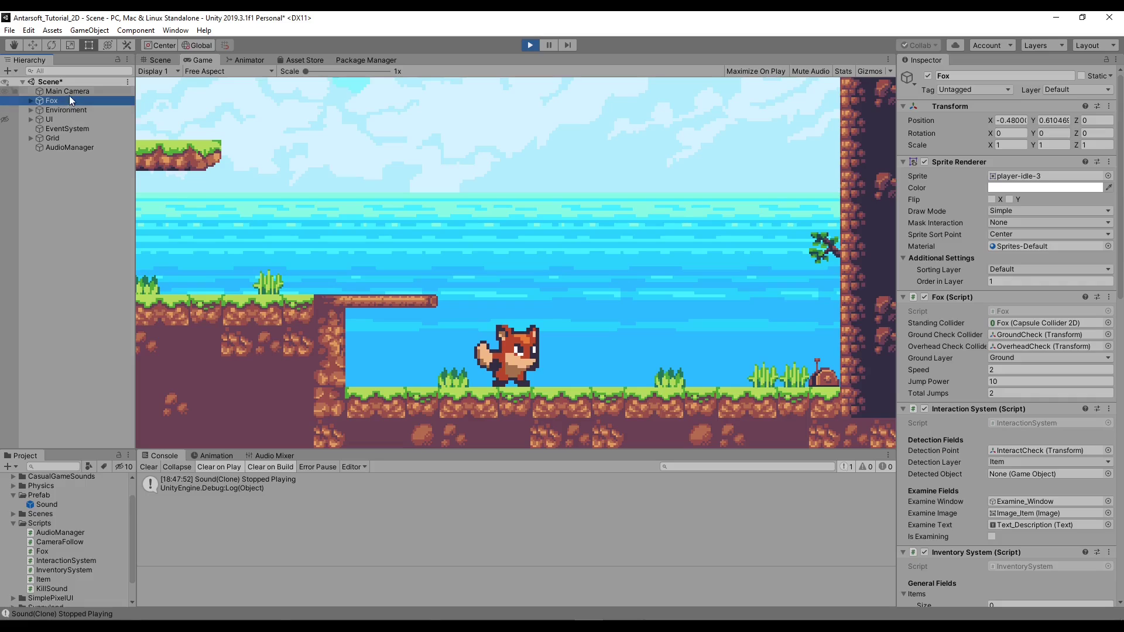
{"action": "left_click", "coordinate": [69, 92]}
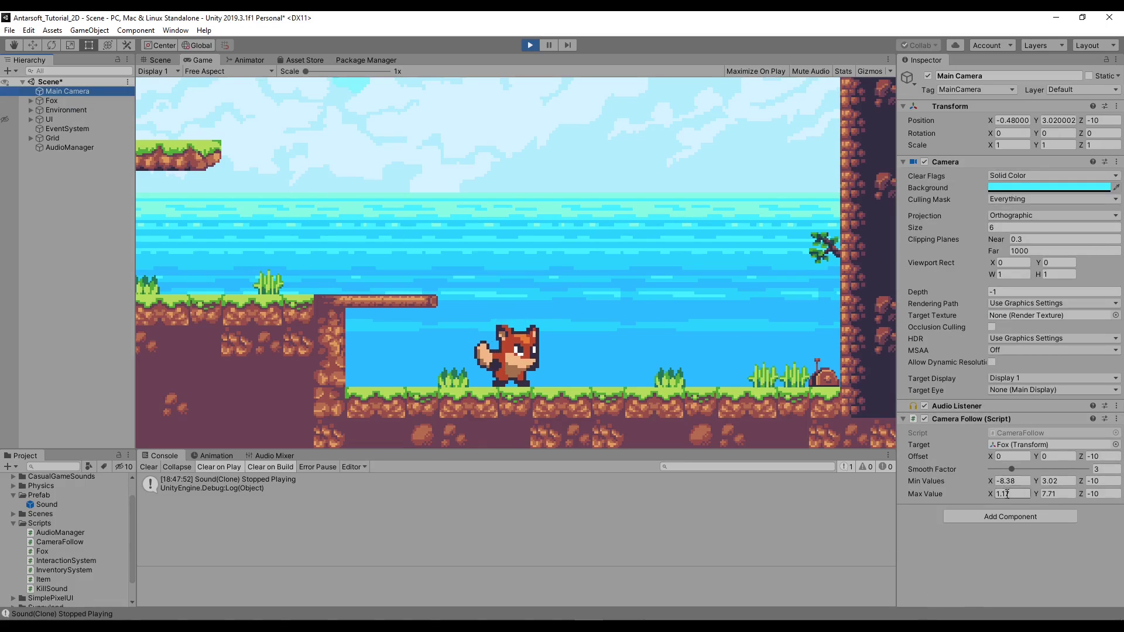
{"action": "left_click", "coordinate": [681, 326]}
{"action": "key", "text": "Right"}
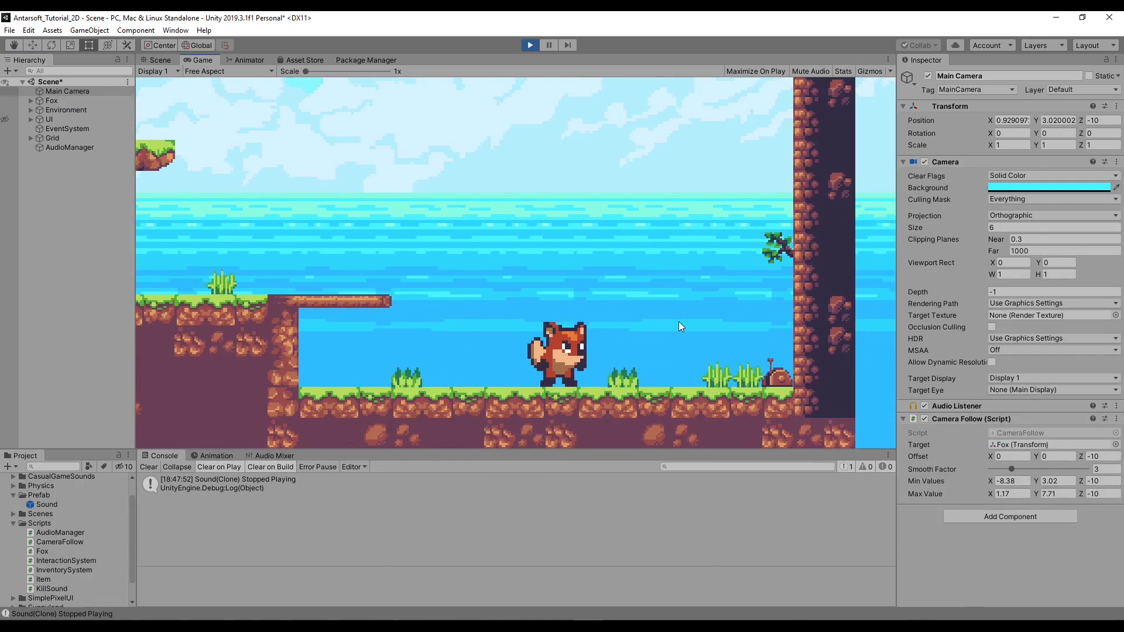
- Set Camera Follow Max Values X to -0.5, then stop and restart the game
{"action": "left_click", "coordinate": [1004, 481]}
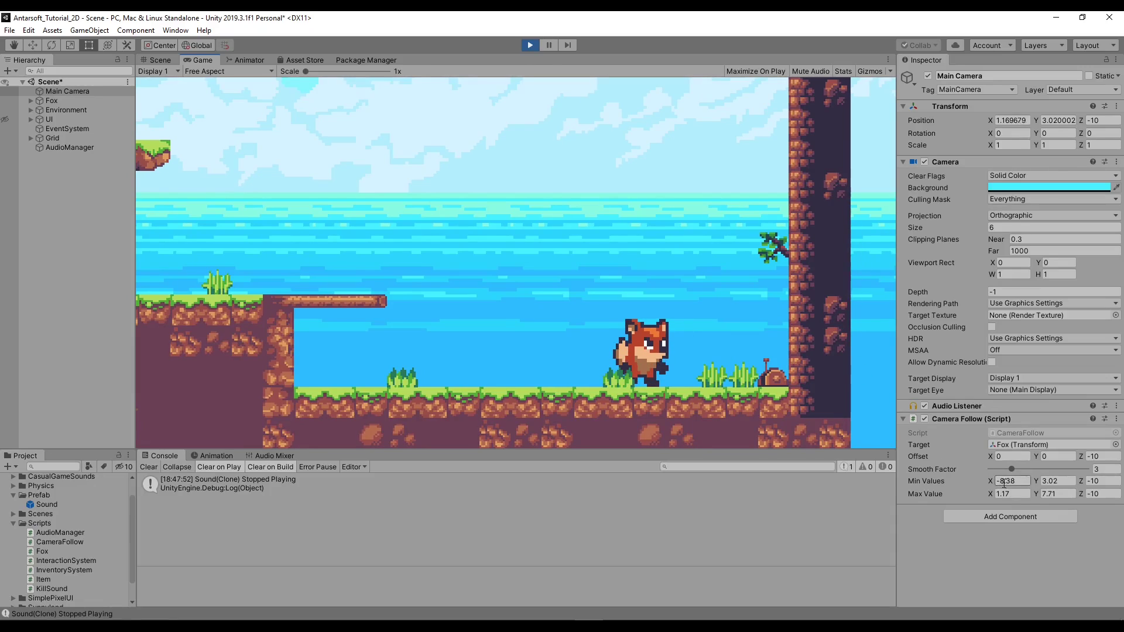
{"action": "left_click", "coordinate": [1011, 495]}
{"action": "type", "text": "8"}
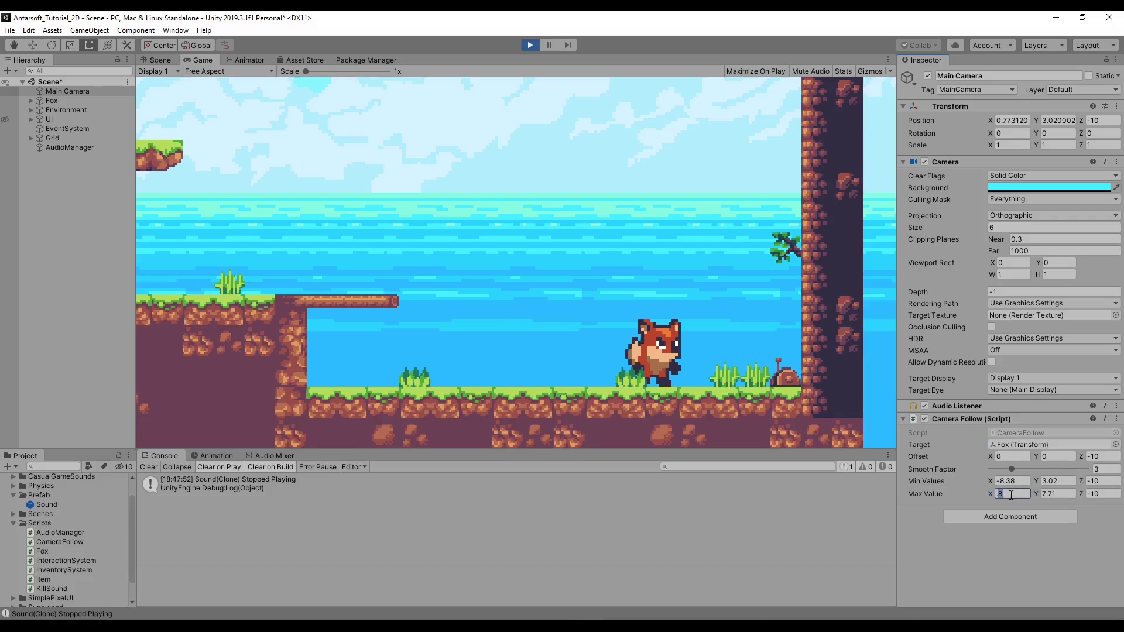
{"action": "key", "text": "BackSpace"}
{"action": "type", "text": "0"}
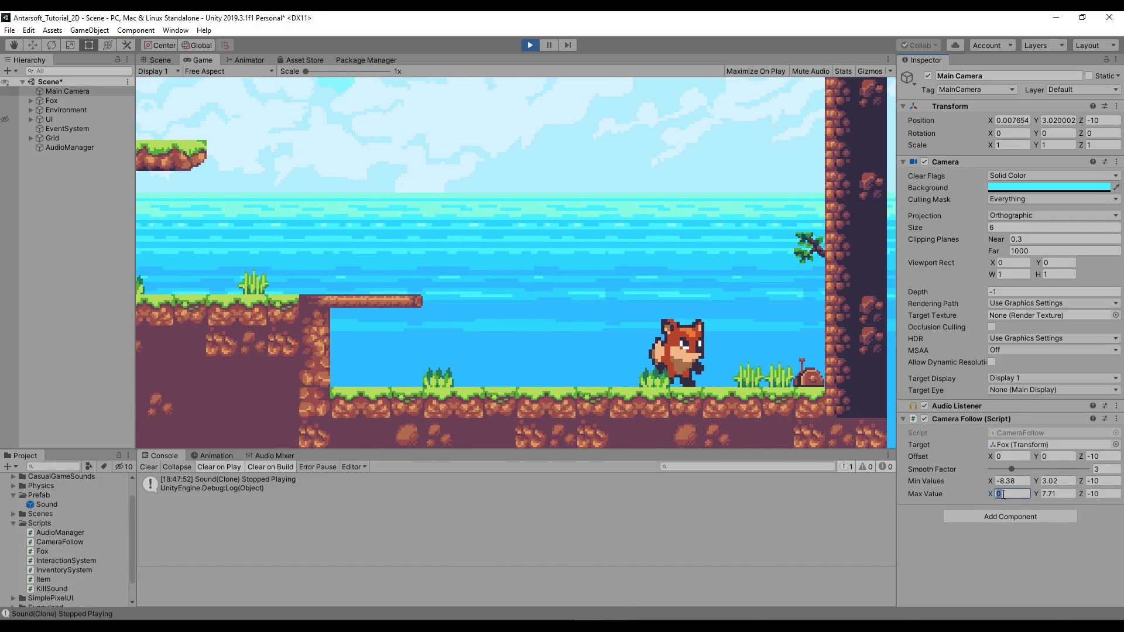
{"action": "type", "text": "-5"}
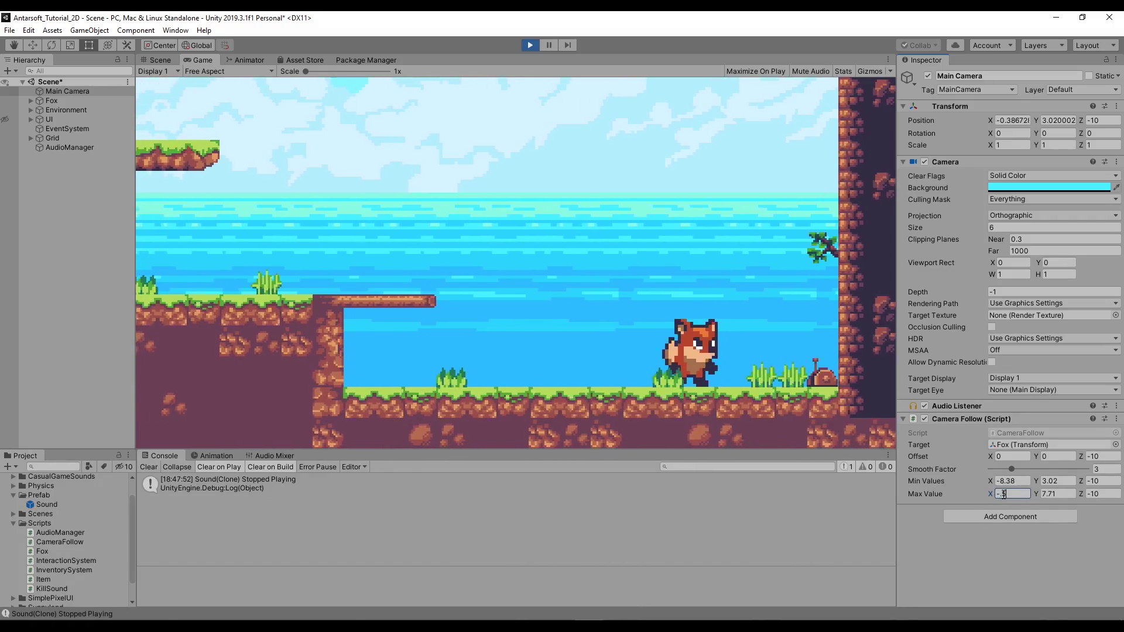
{"action": "key", "text": "ctrl+p"}
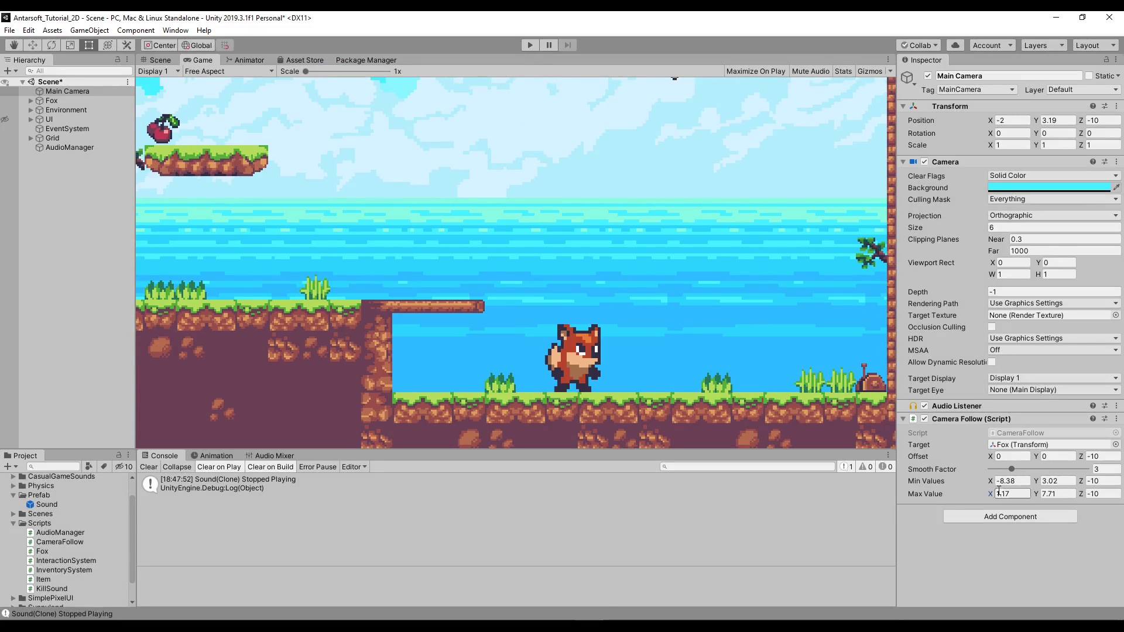
{"action": "left_click", "coordinate": [530, 45]}
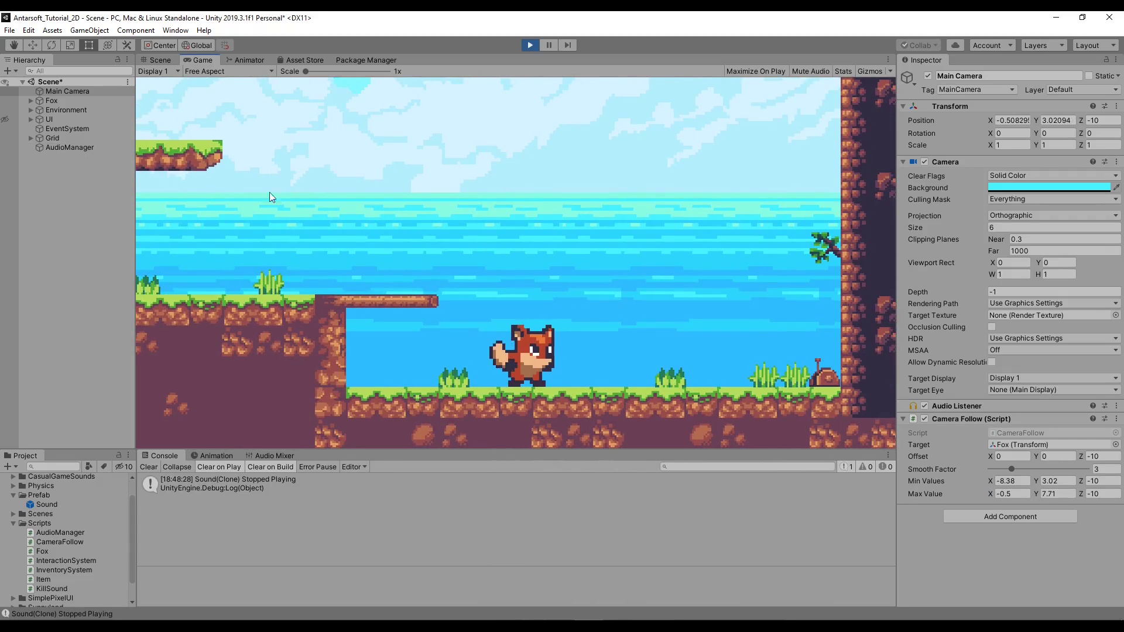
- Make the fox jump and inspect AudioManager and the spawned Sound(Clone) object
{"action": "left_click", "coordinate": [76, 148]}
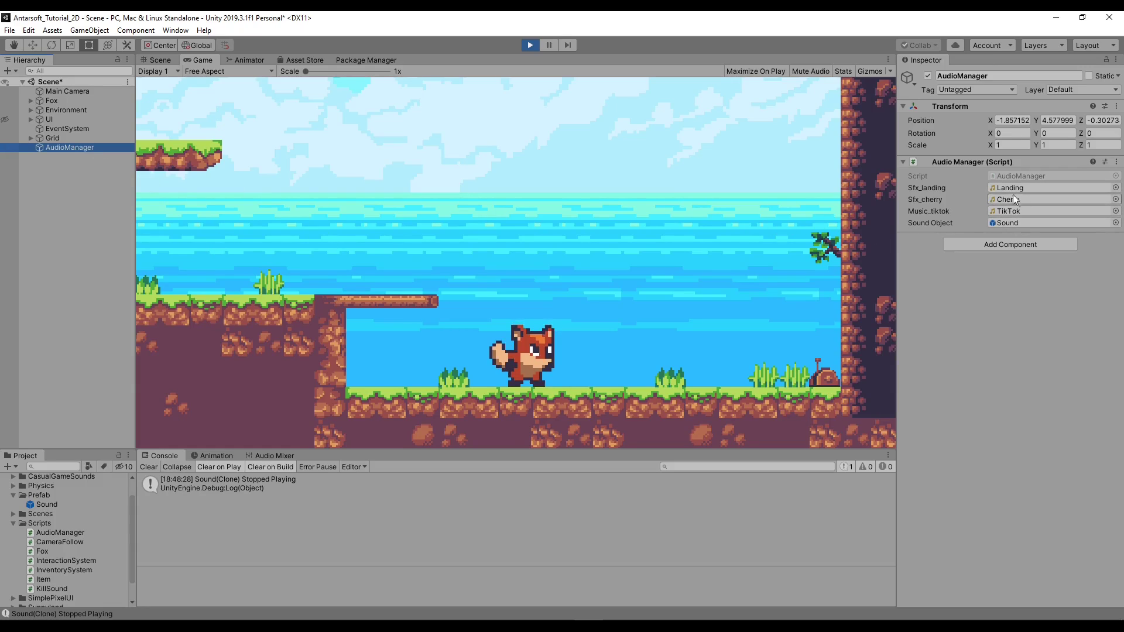
{"action": "left_click", "coordinate": [644, 307]}
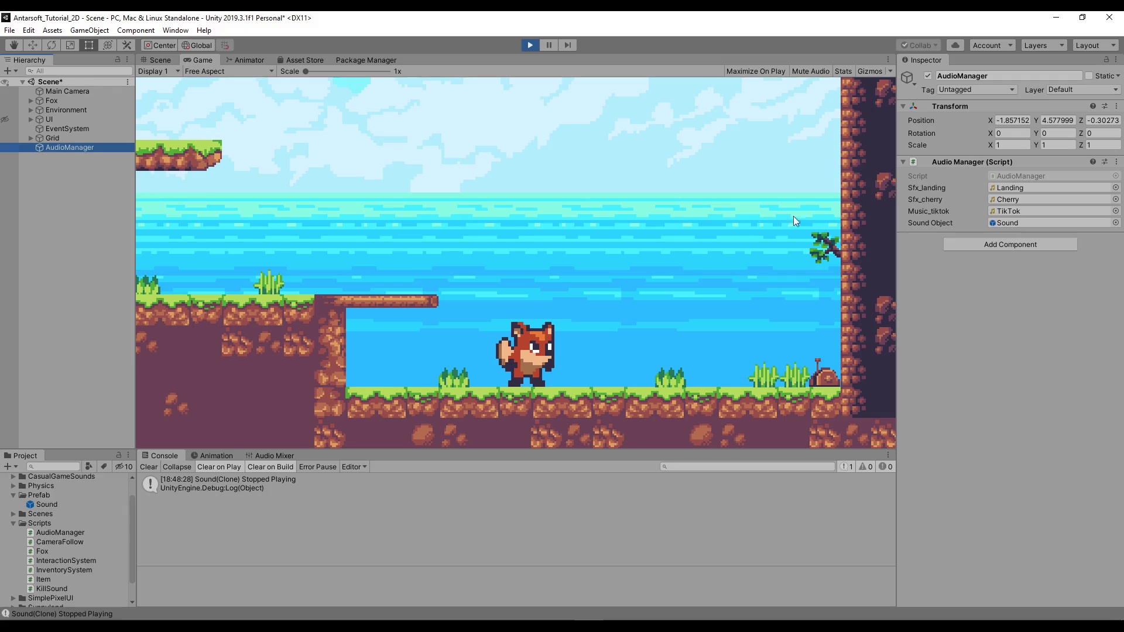
{"action": "key", "text": "space"}
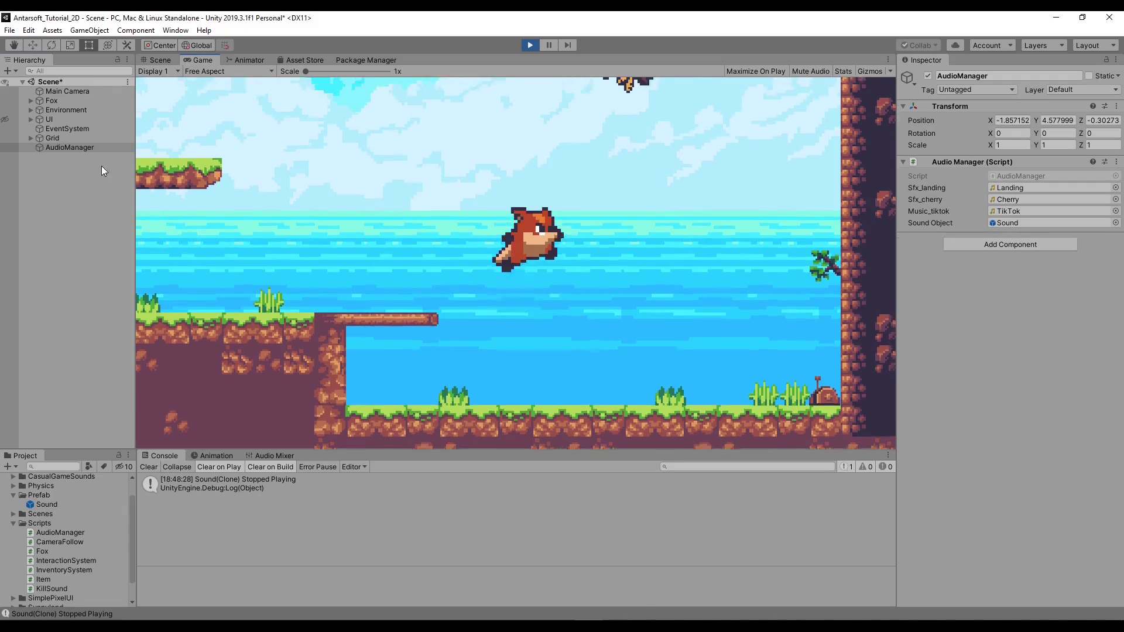
{"action": "left_click", "coordinate": [53, 157]}
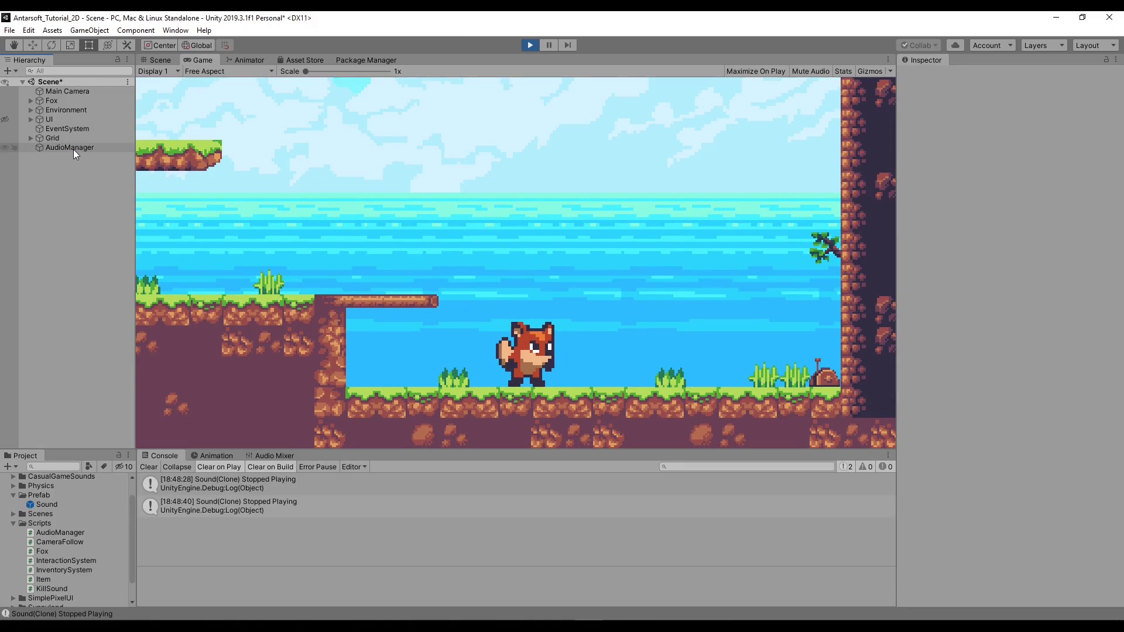
{"action": "left_click", "coordinate": [72, 150]}
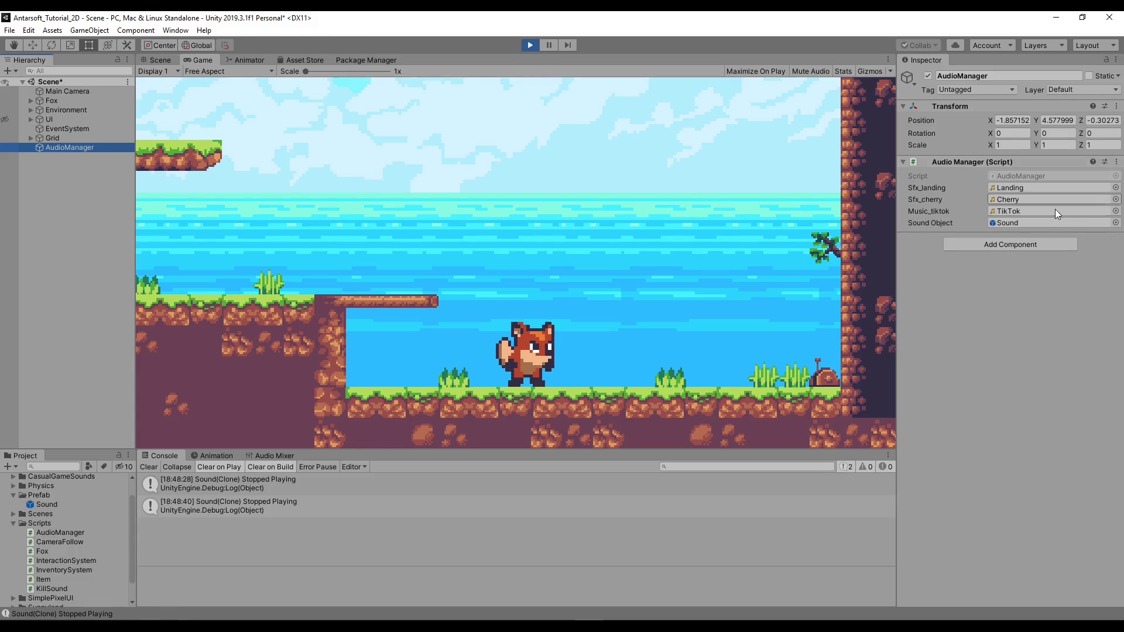
- Preview the Landing clip, jump again, check the Stopped Playing log, and stop the game
{"action": "left_click", "coordinate": [1031, 187]}
{"action": "left_click", "coordinate": [63, 603]}
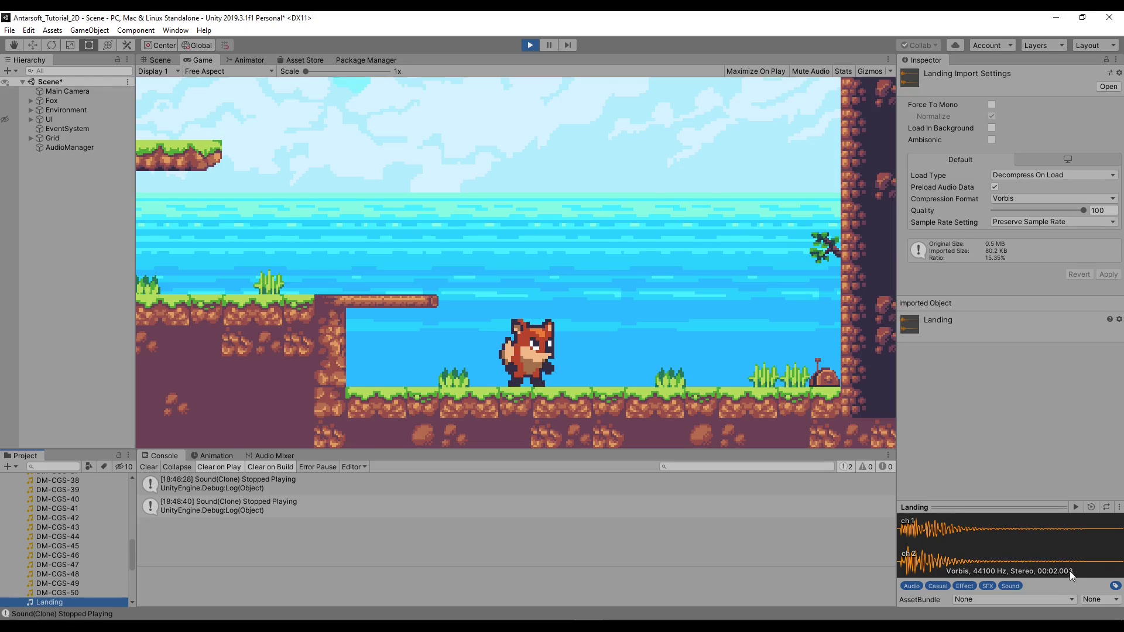
{"action": "left_click", "coordinate": [1080, 508]}
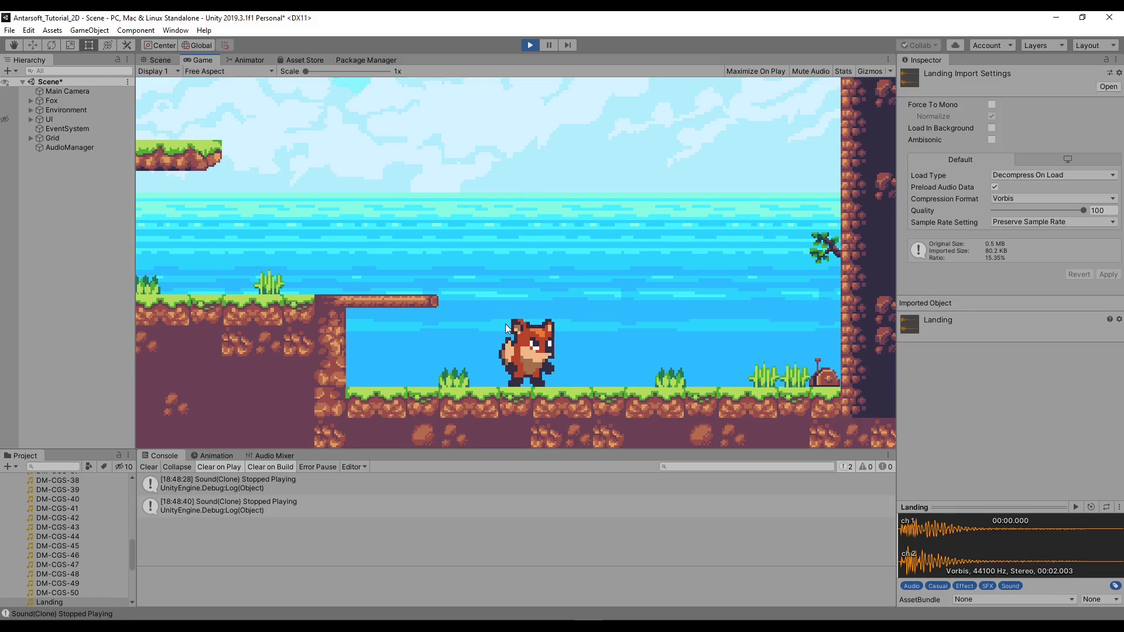
{"action": "key", "text": "space"}
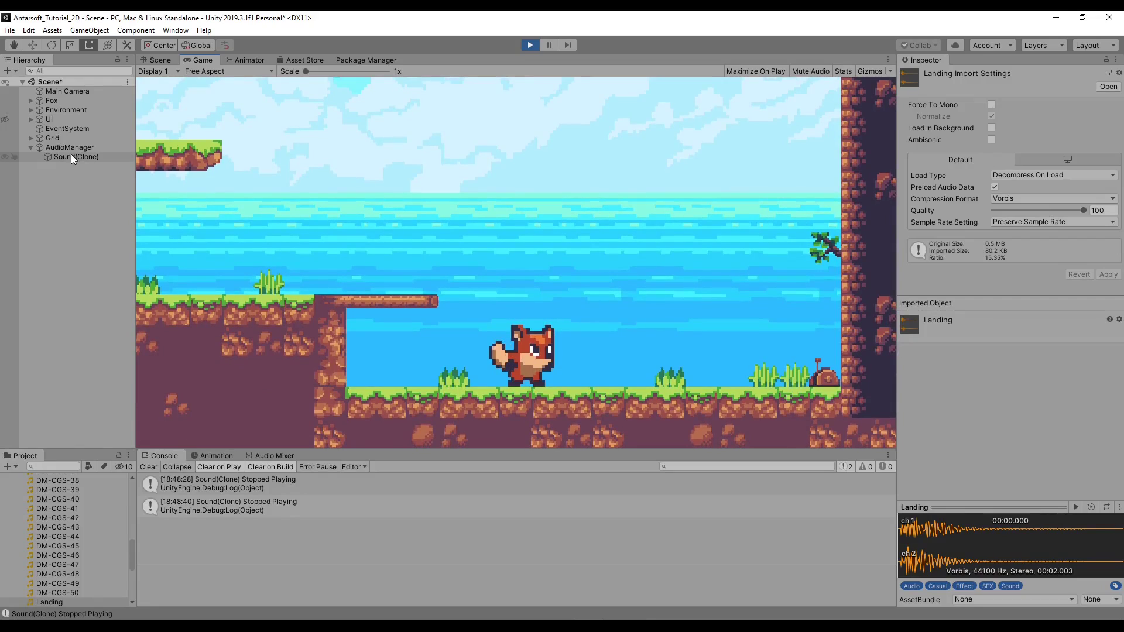
{"action": "left_click", "coordinate": [294, 527]}
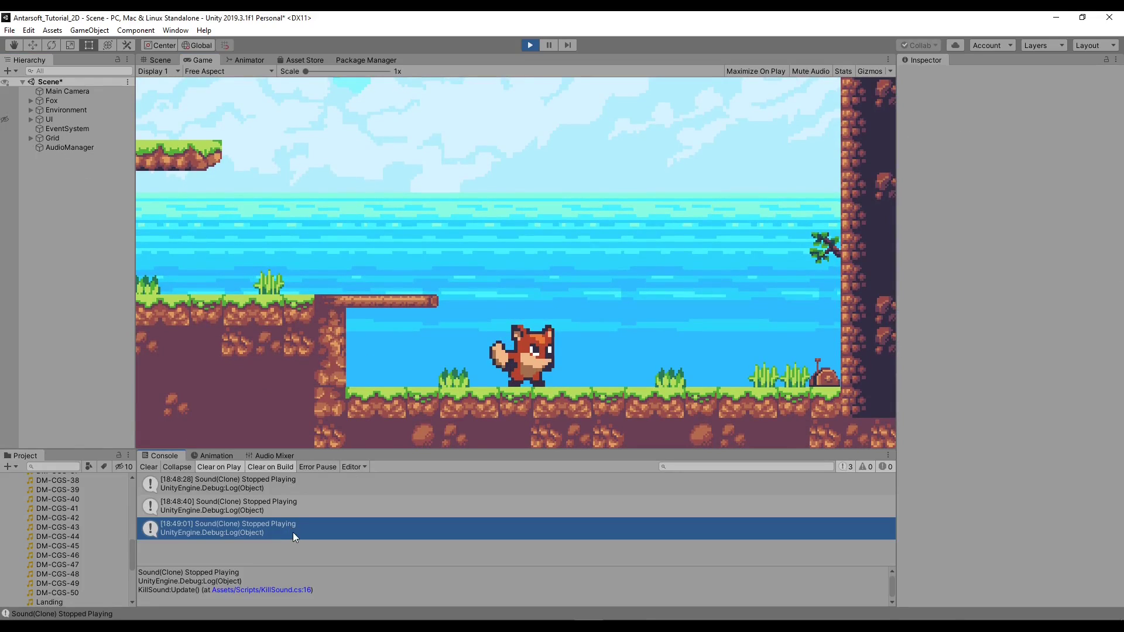
{"action": "left_click", "coordinate": [531, 45]}
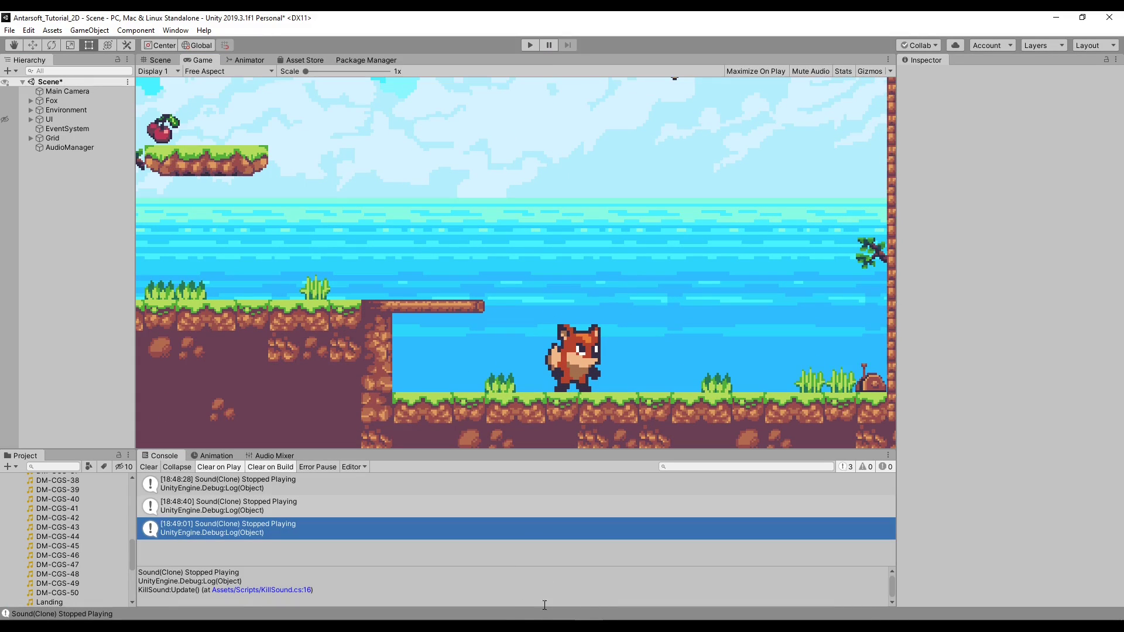
- Delete the Debug.Log line from KillSound's Update
{"action": "key", "text": "alt+Tab"}
{"action": "left_click", "coordinate": [165, 423]}
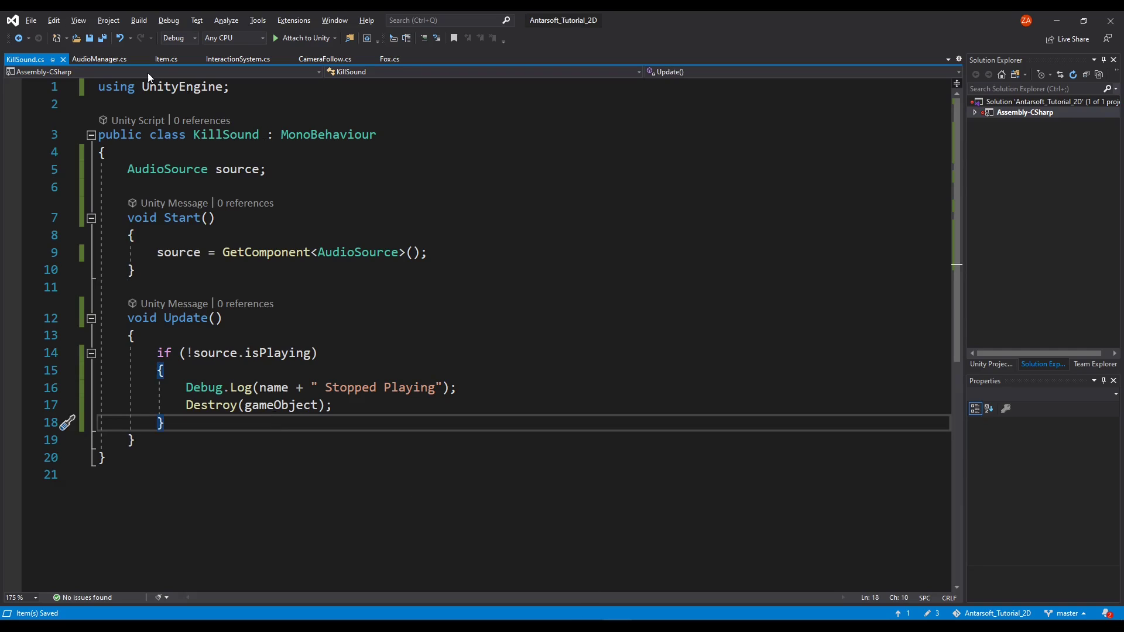
{"action": "left_click", "coordinate": [98, 58]}
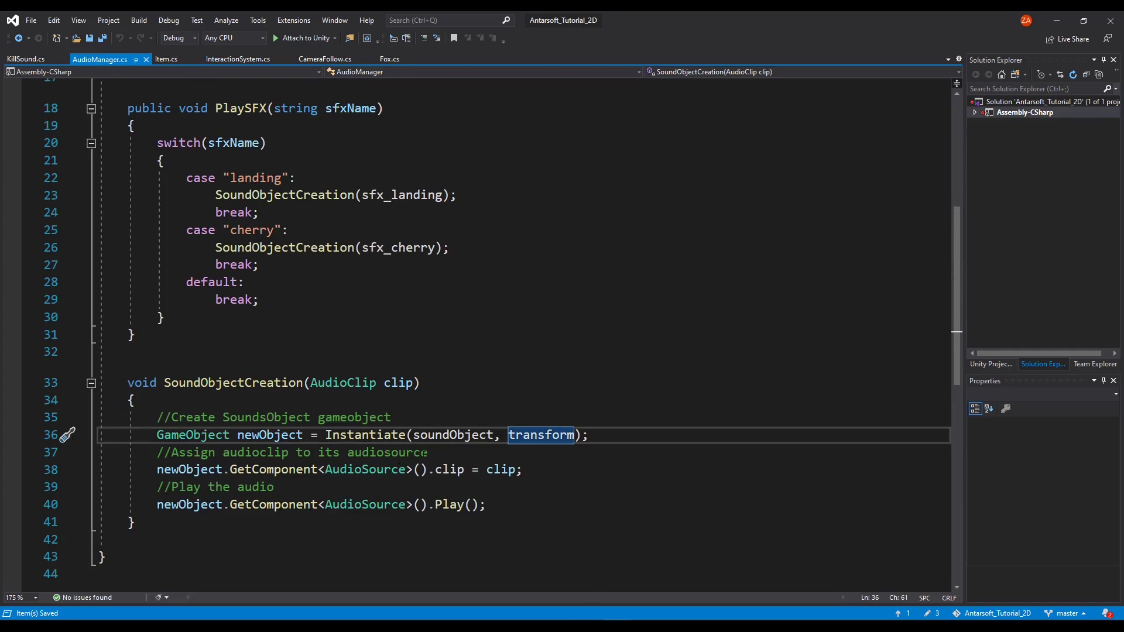
{"action": "left_click", "coordinate": [26, 59]}
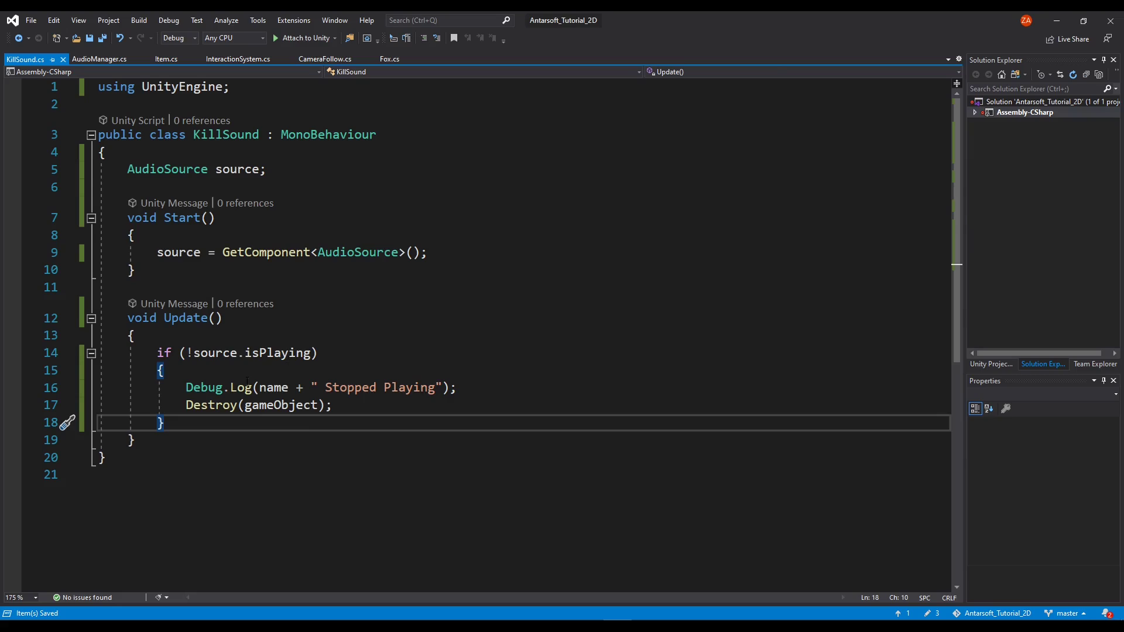
{"action": "triple_click", "coordinate": [186, 389]}
{"action": "key", "text": "Delete"}
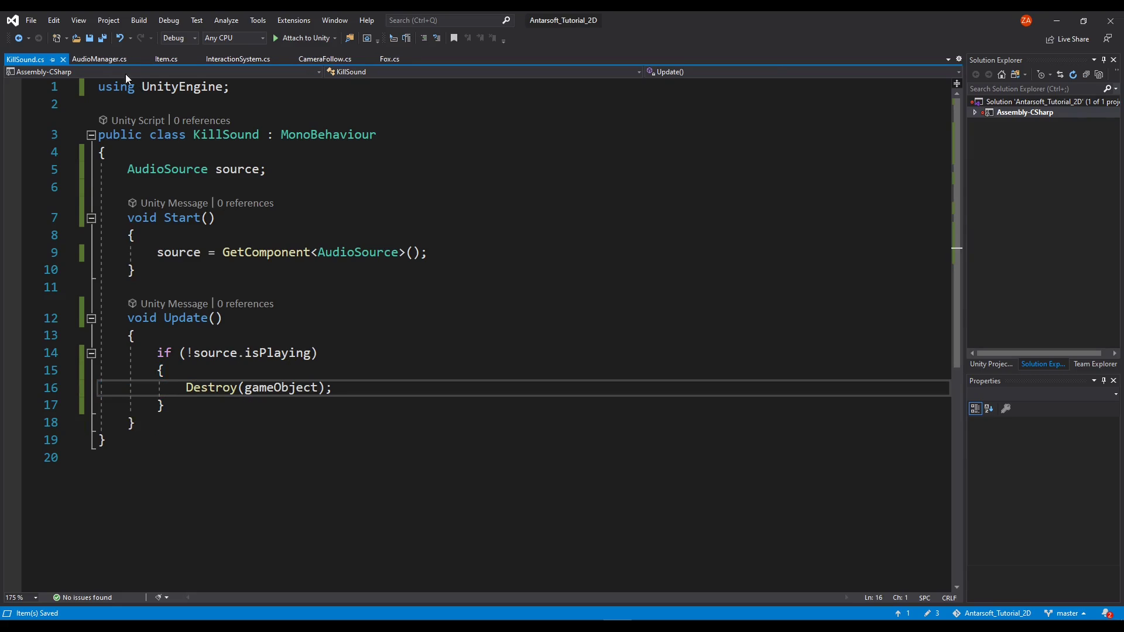
- In AudioManager.cs, review SoundObjectCreation and insert a new line after the method
{"action": "left_click", "coordinate": [101, 59]}
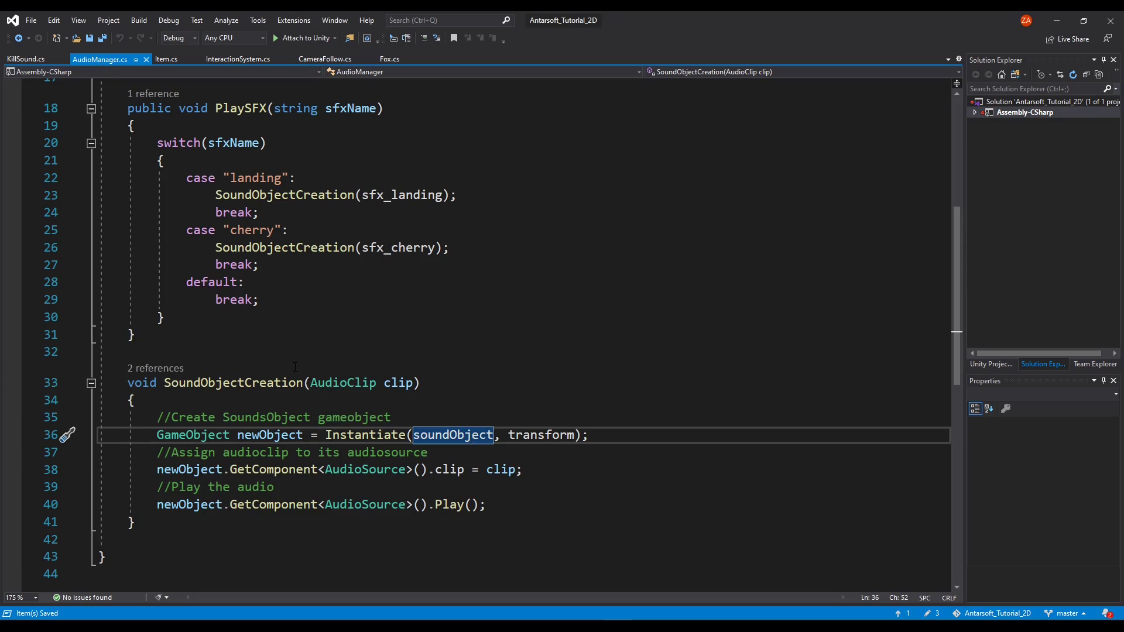
{"action": "left_click", "coordinate": [318, 416]}
{"action": "scroll", "coordinate": [364, 491], "scroll_direction": "down", "scroll_amount": 1}
{"action": "left_click", "coordinate": [448, 452]}
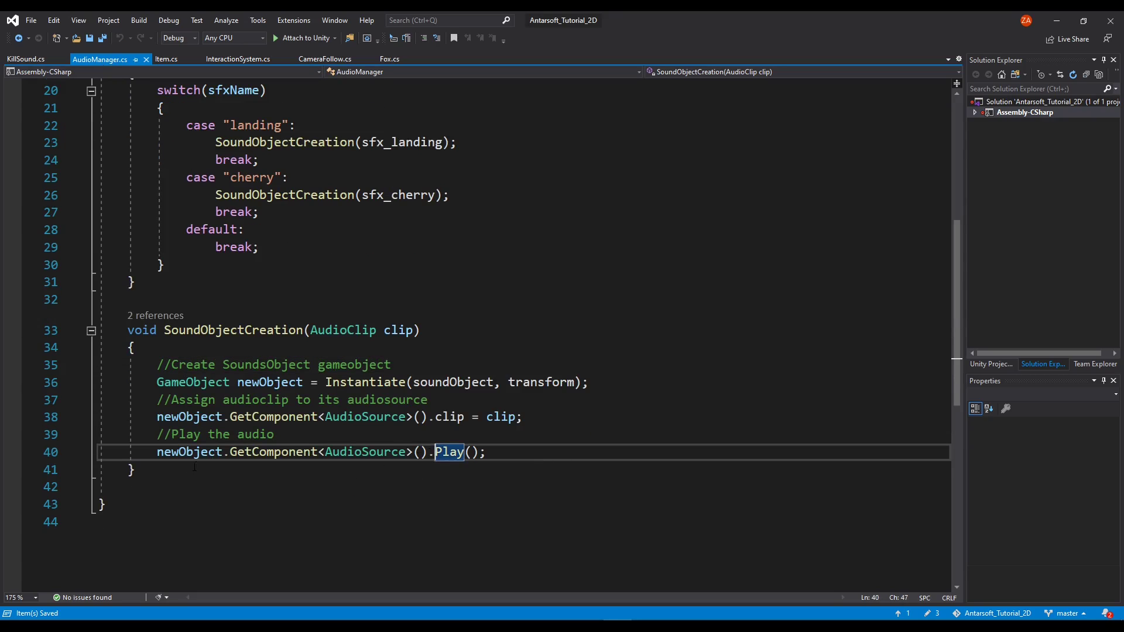
{"action": "left_click_drag", "start_coordinate": [140, 470], "coordinate": [124, 309]}
{"action": "left_click", "coordinate": [123, 309]}
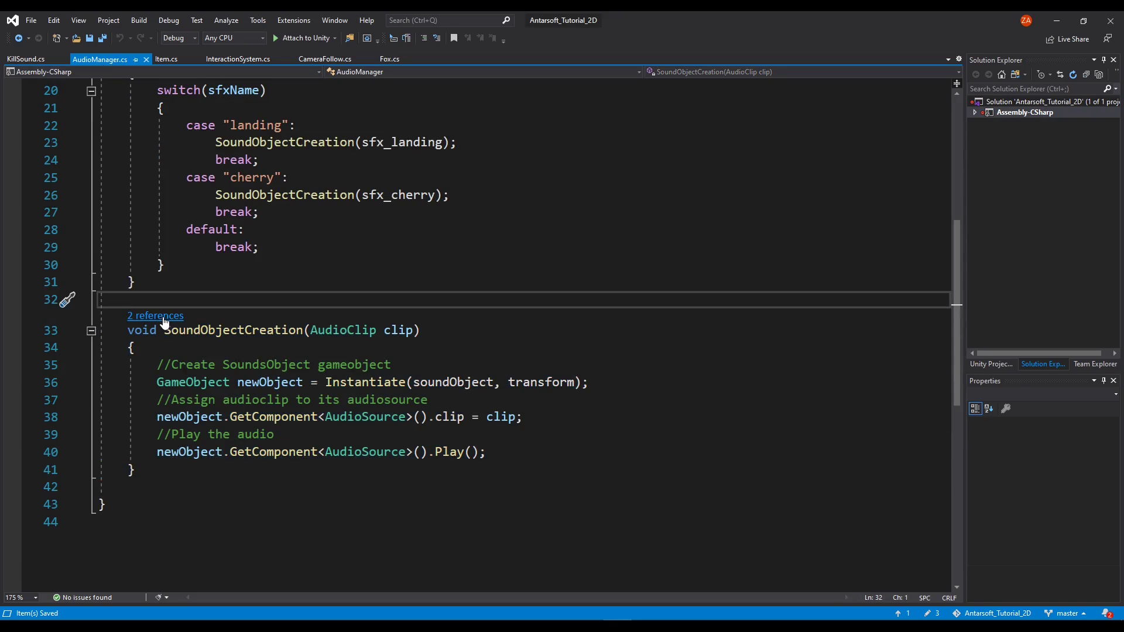
{"action": "scroll", "coordinate": [165, 323], "scroll_direction": "up", "scroll_amount": 1}
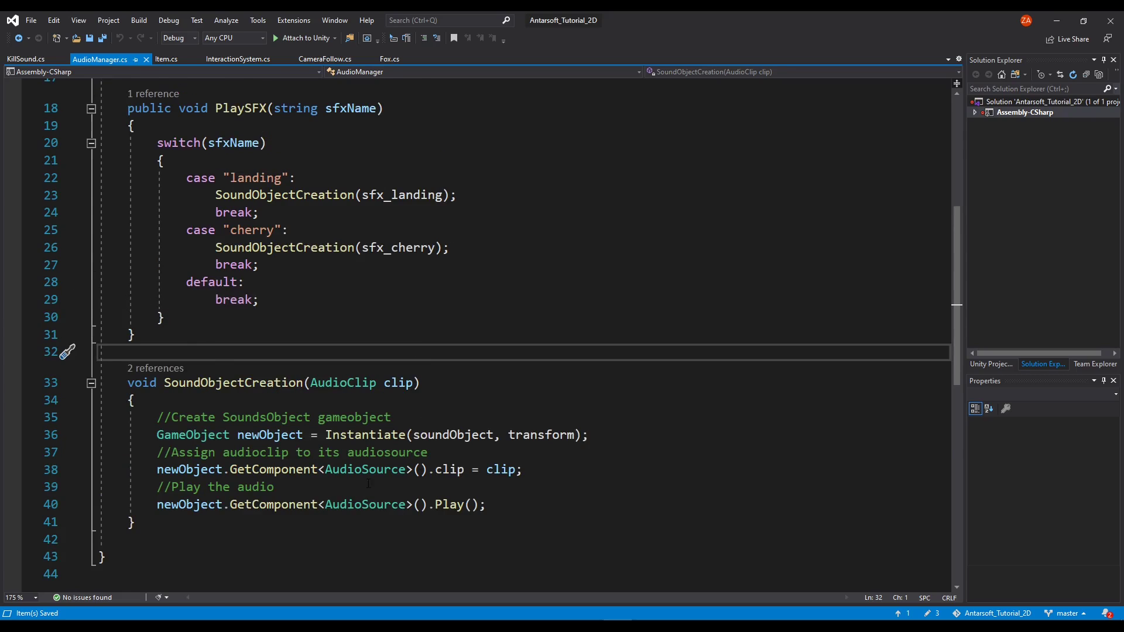
{"action": "scroll", "coordinate": [369, 483], "scroll_direction": "up", "scroll_amount": 2}
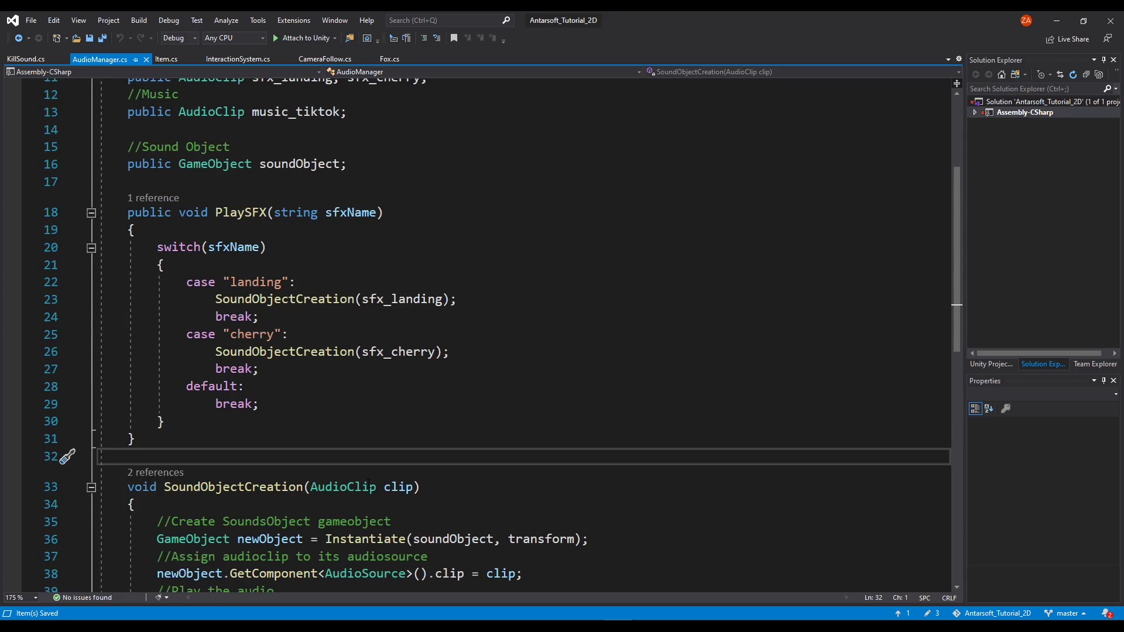
{"action": "scroll", "coordinate": [368, 483], "scroll_direction": "down", "scroll_amount": 3}
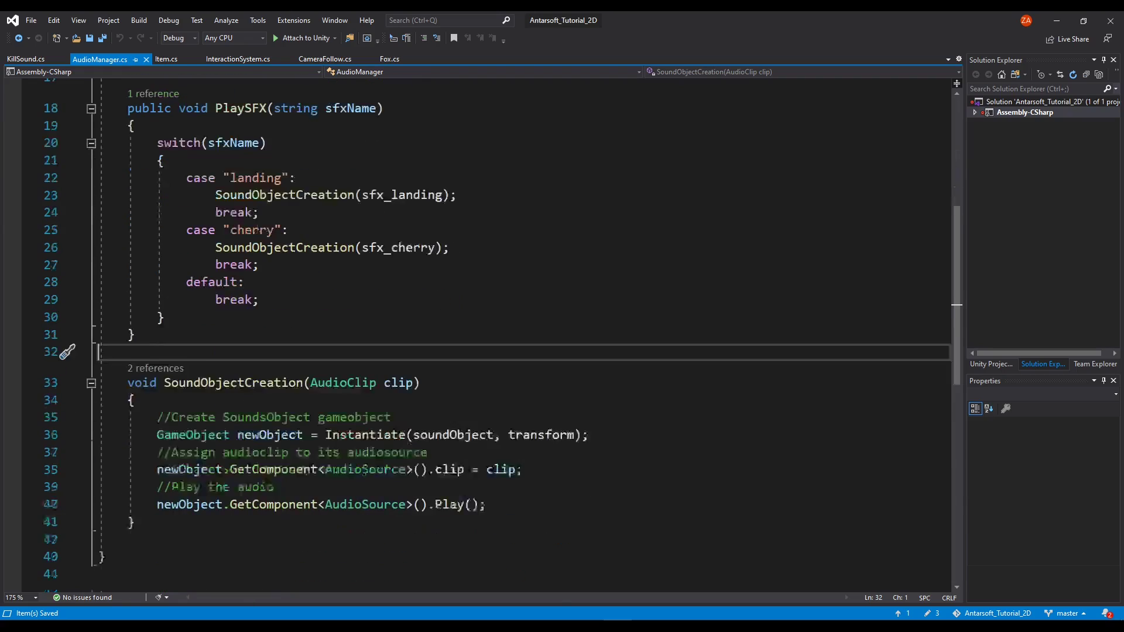
{"action": "left_click", "coordinate": [276, 487]}
{"action": "left_click", "coordinate": [278, 474]}
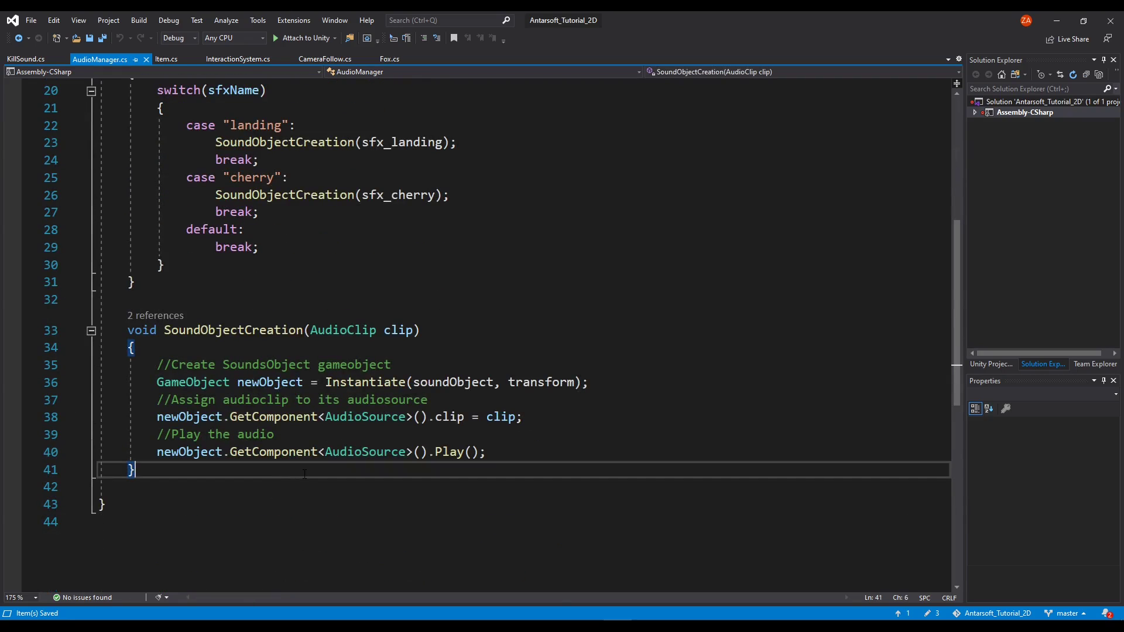
{"action": "key", "text": "Return"}
- Undo the stray blank line and inspect SoundObjectCreation's AudioClip clip parameter
{"action": "key", "text": "ctrl+z"}
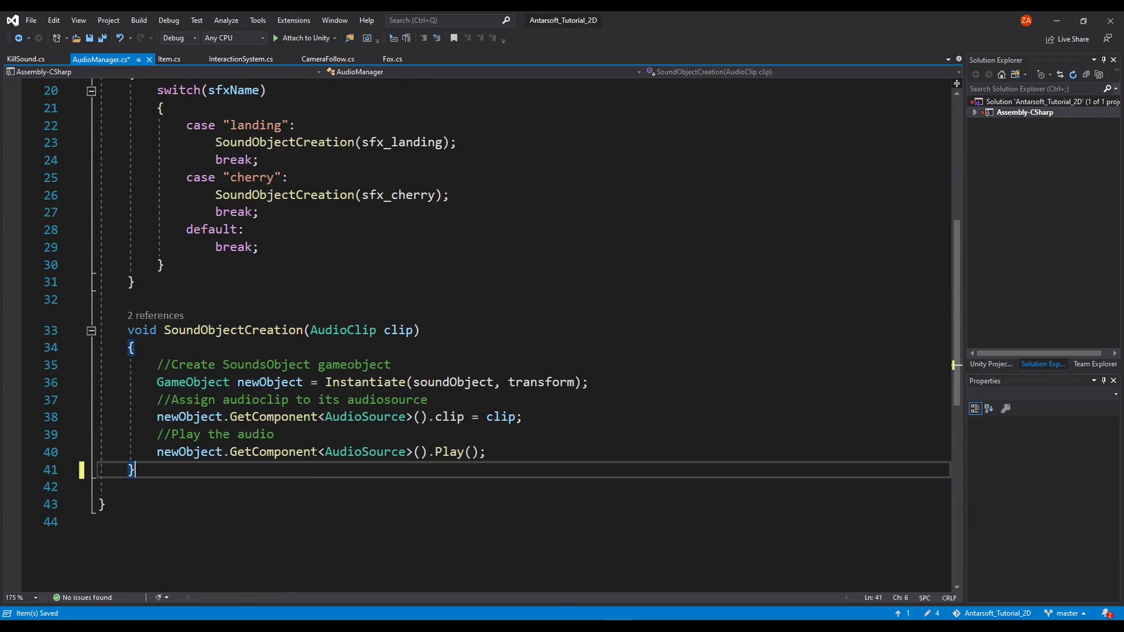
{"action": "scroll", "coordinate": [241, 385], "scroll_direction": "up", "scroll_amount": 4}
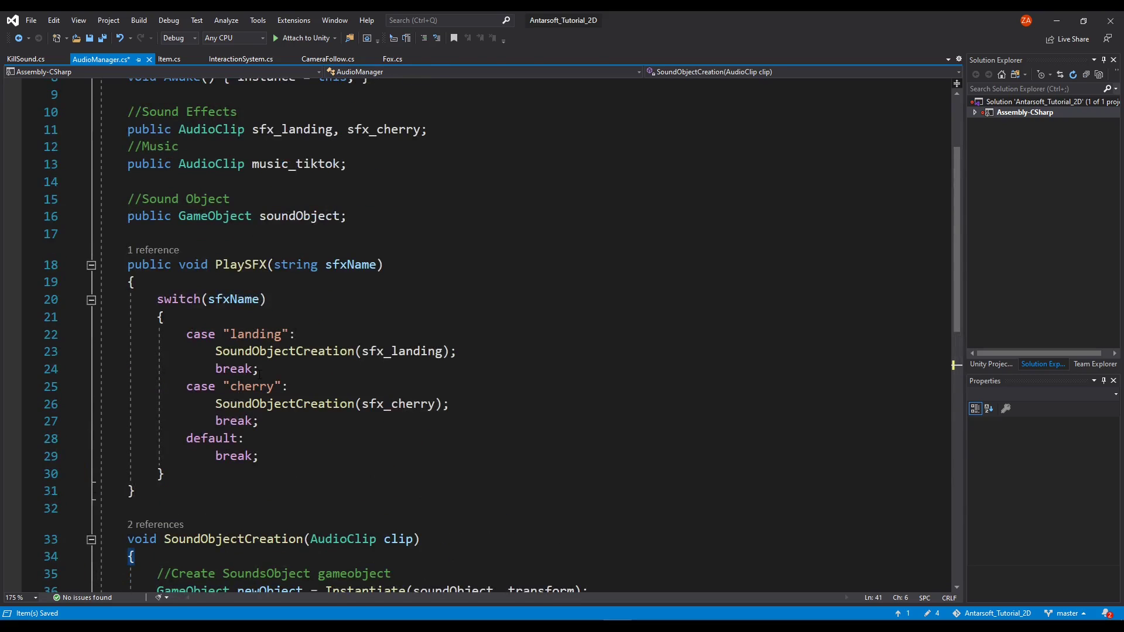
{"action": "scroll", "coordinate": [243, 375], "scroll_direction": "down", "scroll_amount": 4}
{"action": "left_click", "coordinate": [246, 329]}
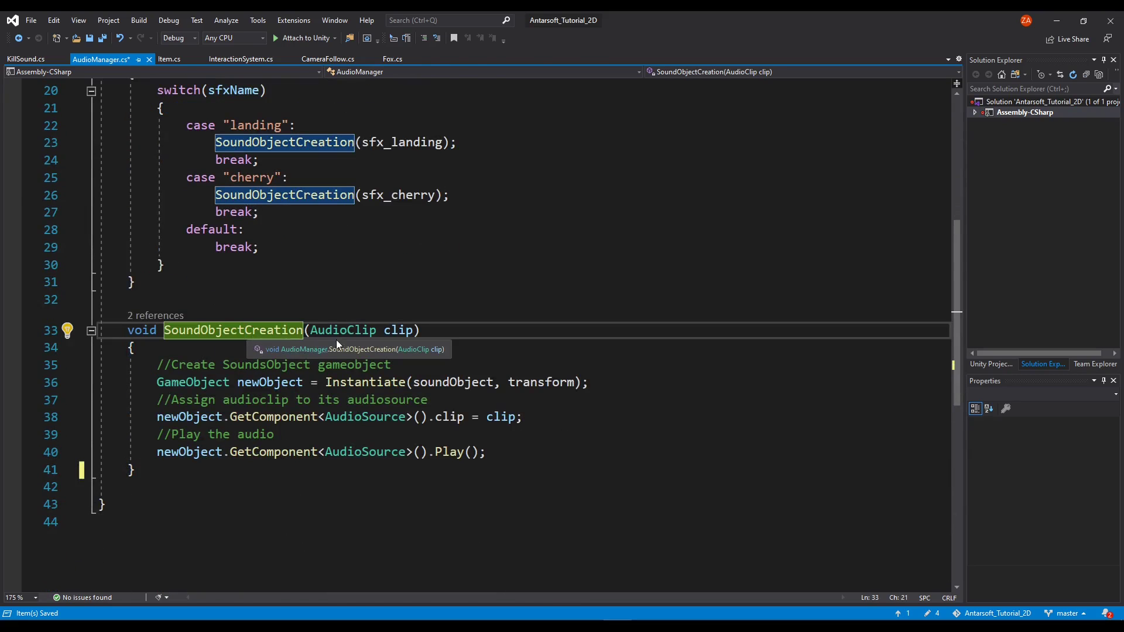
{"action": "left_click", "coordinate": [311, 329]}
{"action": "scroll", "coordinate": [316, 340], "scroll_direction": "up", "scroll_amount": 2}
{"action": "scroll", "coordinate": [317, 457], "scroll_direction": "down", "scroll_amount": 1}
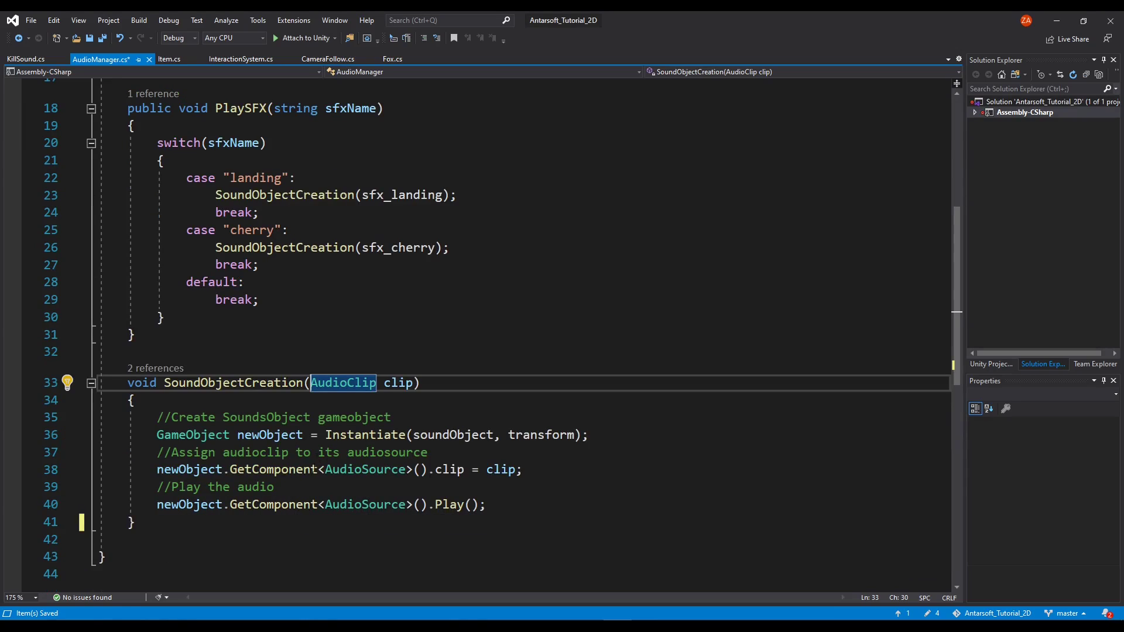
{"action": "left_click", "coordinate": [413, 382]}
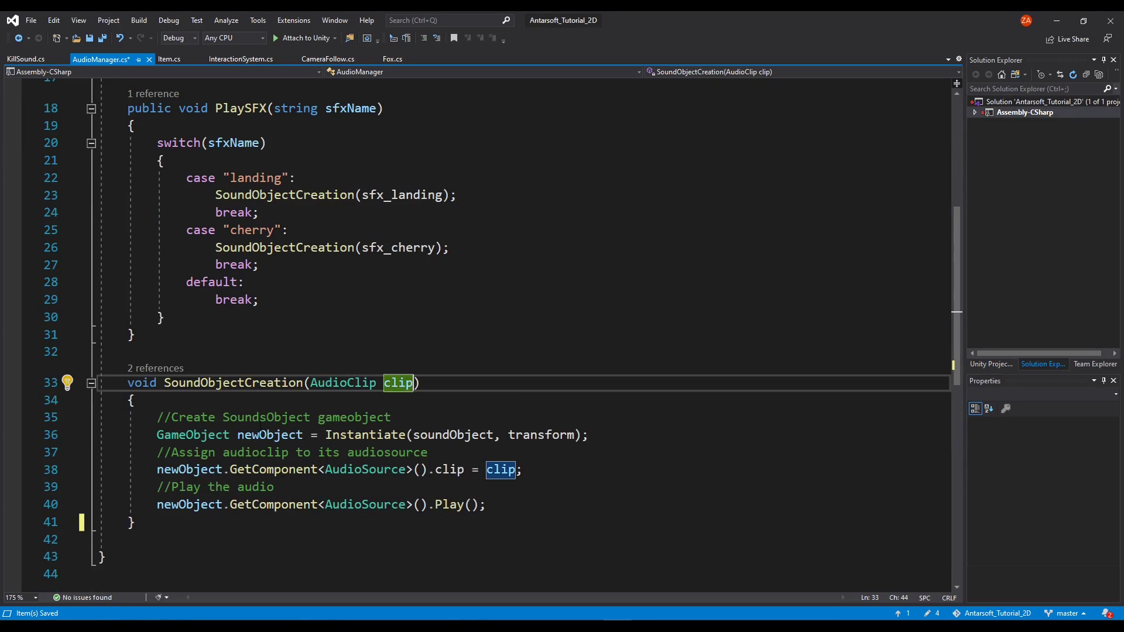
- Copy the PlaySFX and SoundObjectCreation methods and paste a duplicate below line 41
{"action": "left_click_drag", "start_coordinate": [228, 515], "coordinate": [123, 382]}
{"action": "left_click", "coordinate": [121, 382]}
{"action": "left_click", "coordinate": [175, 517]}
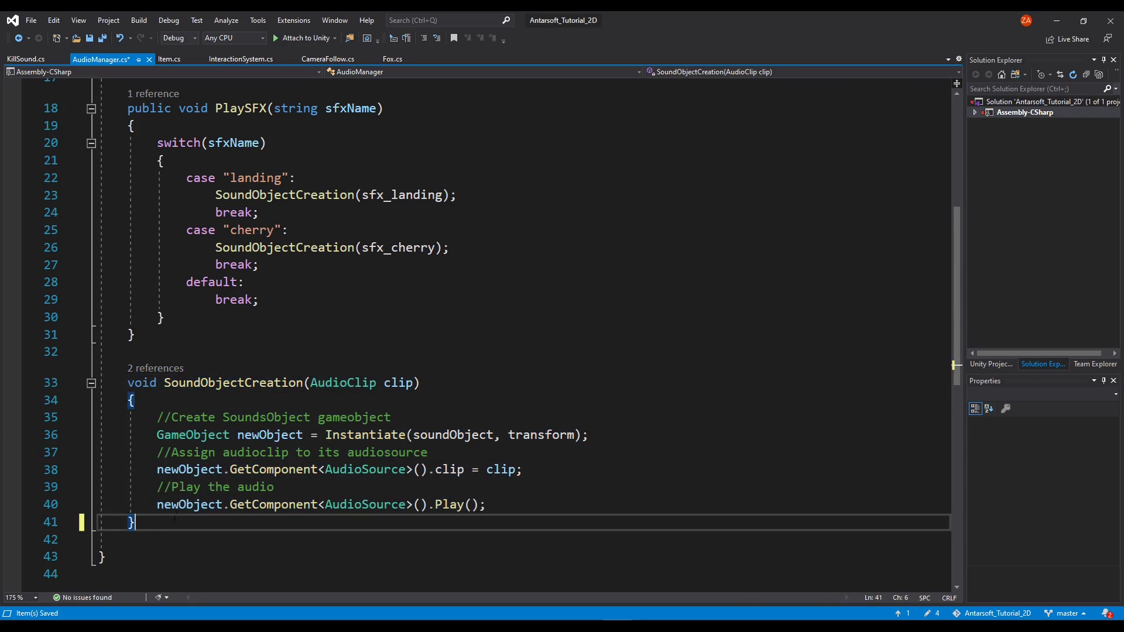
{"action": "left_click", "coordinate": [128, 108]}
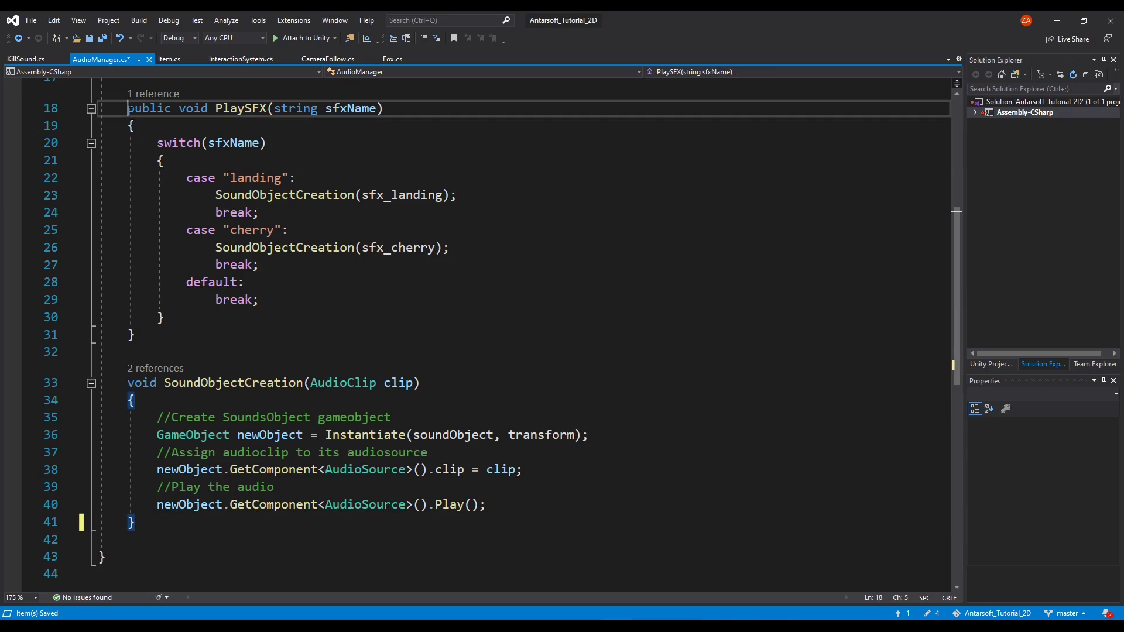
{"action": "left_click", "coordinate": [164, 522], "text": "shift"}
{"action": "key", "text": "ctrl+c"}
{"action": "left_click", "coordinate": [164, 530]}
{"action": "key", "text": "Return"}
{"action": "key", "text": "ctrl+v"}
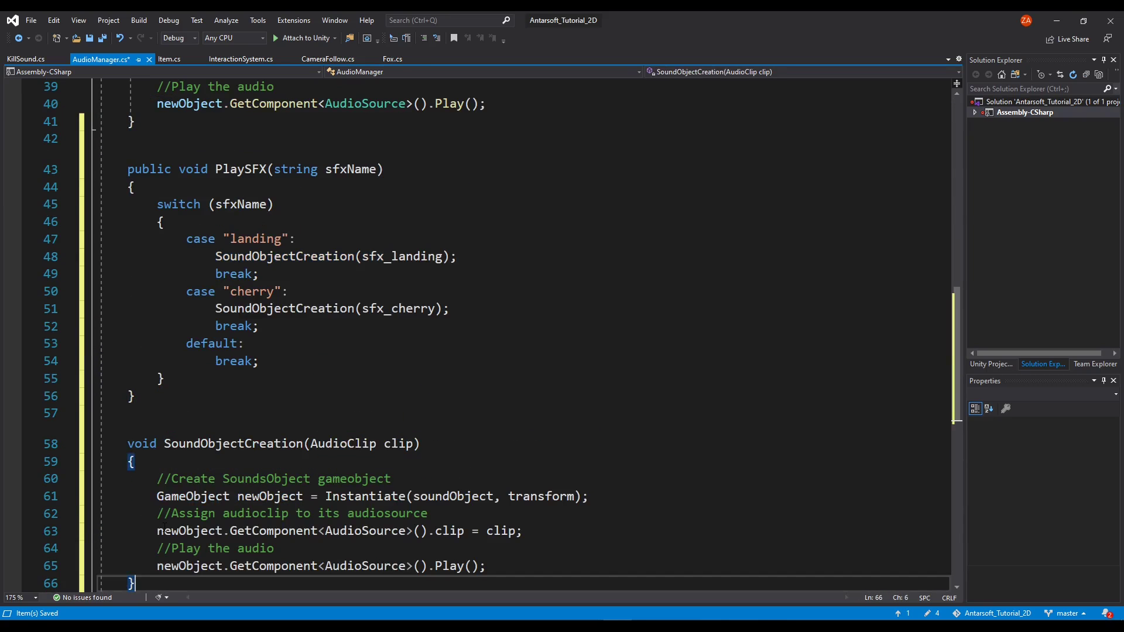
- Rename the copied method PlayMusic with parameter musicName, and switch on musicName
{"action": "double_click", "coordinate": [240, 326]}
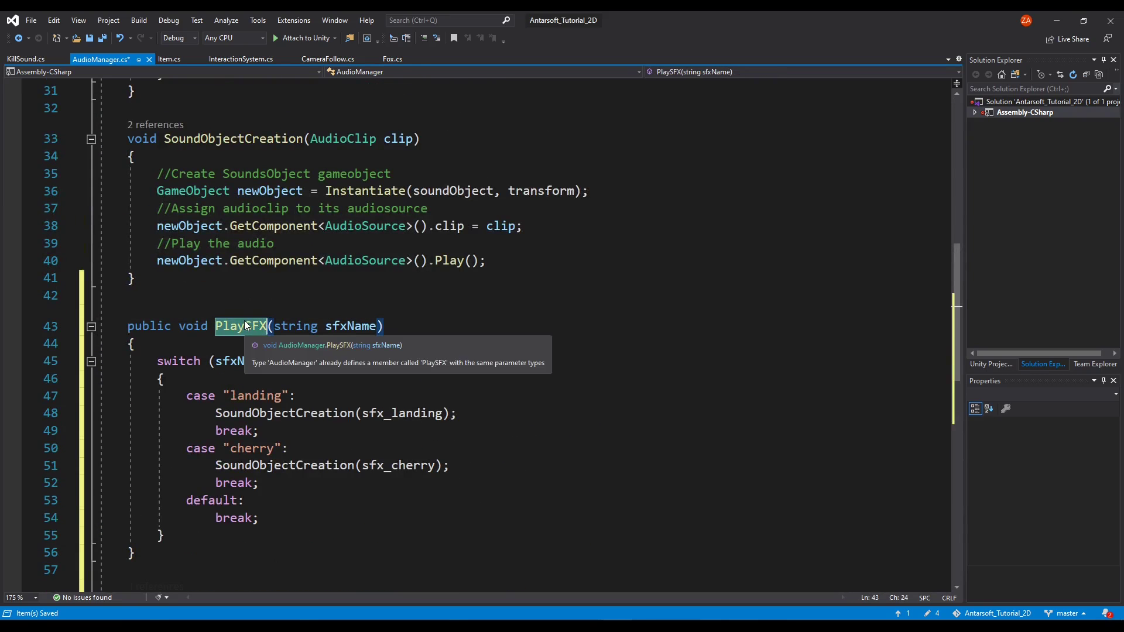
{"action": "type", "text": "PlayS"}
{"action": "key", "text": "BackSpace"}
{"action": "type", "text": "Music"}
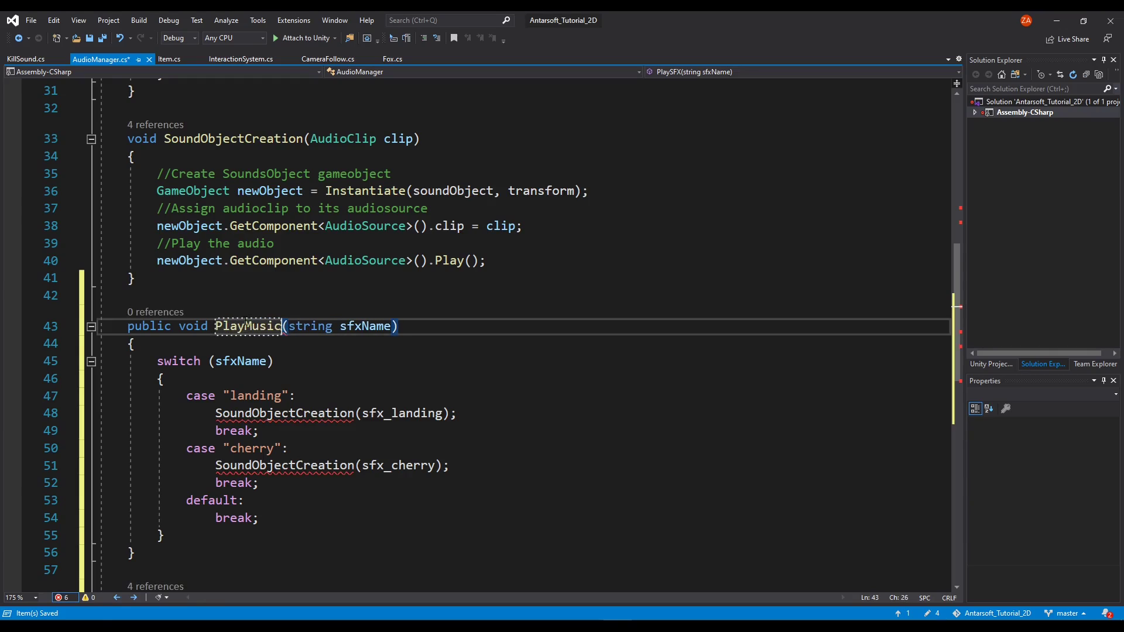
{"action": "double_click", "coordinate": [355, 326]}
{"action": "type", "text": "musicNam"}
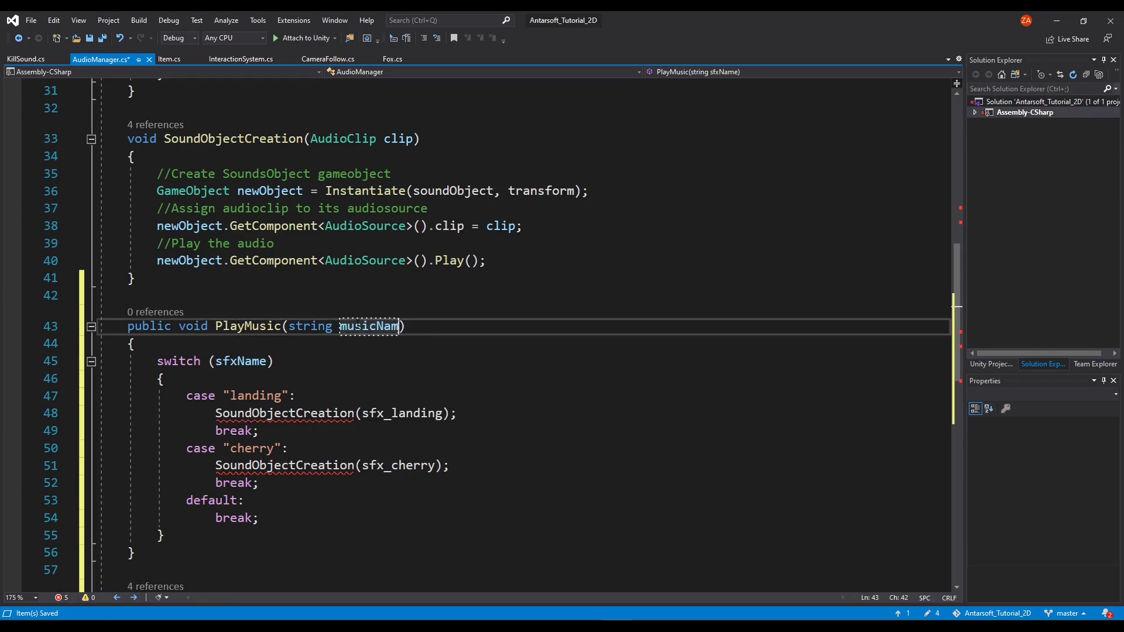
{"action": "double_click", "coordinate": [242, 361]}
{"action": "type", "text": "musicName"}
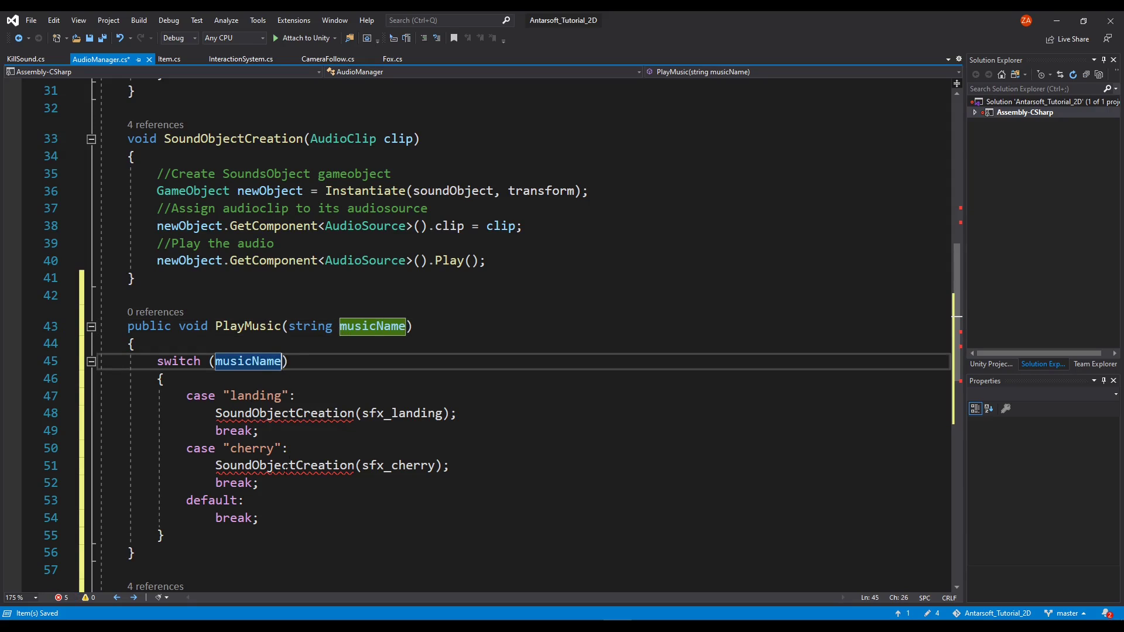
- Delete the cherry case from PlayMusic, leaving only the sfx_landing case
{"action": "left_click_drag", "start_coordinate": [258, 483], "coordinate": [260, 431]}
{"action": "key", "text": "Delete"}
{"action": "scroll", "coordinate": [306, 425], "scroll_direction": "up", "scroll_amount": 10}
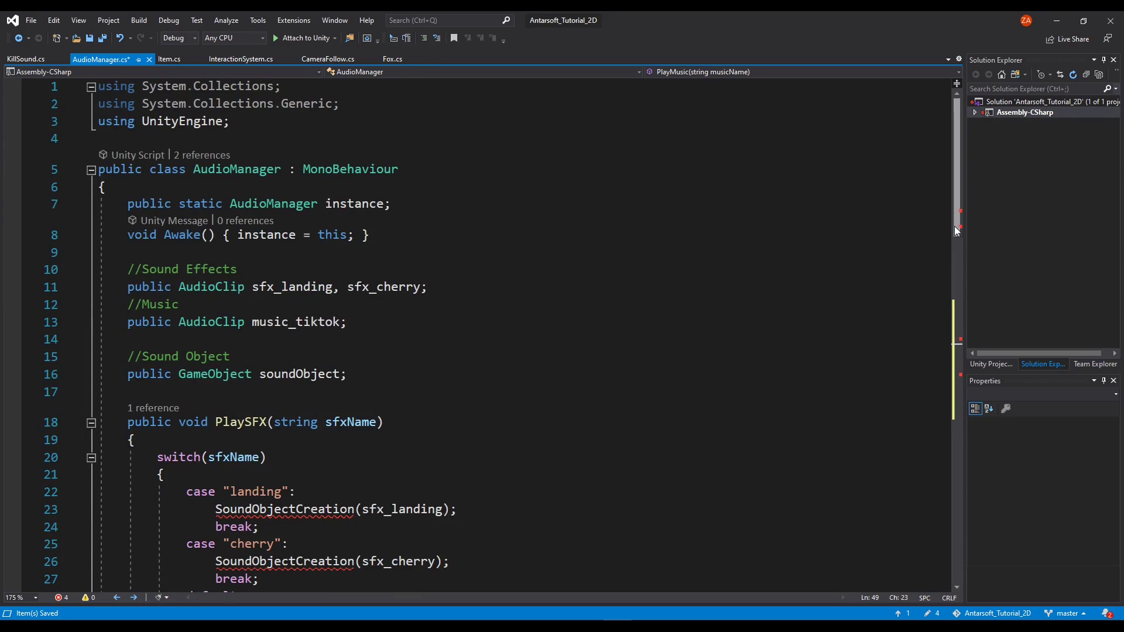
{"action": "left_click_drag", "start_coordinate": [956, 226], "coordinate": [955, 360]}
{"action": "scroll", "coordinate": [518, 389], "scroll_direction": "down", "scroll_amount": 4}
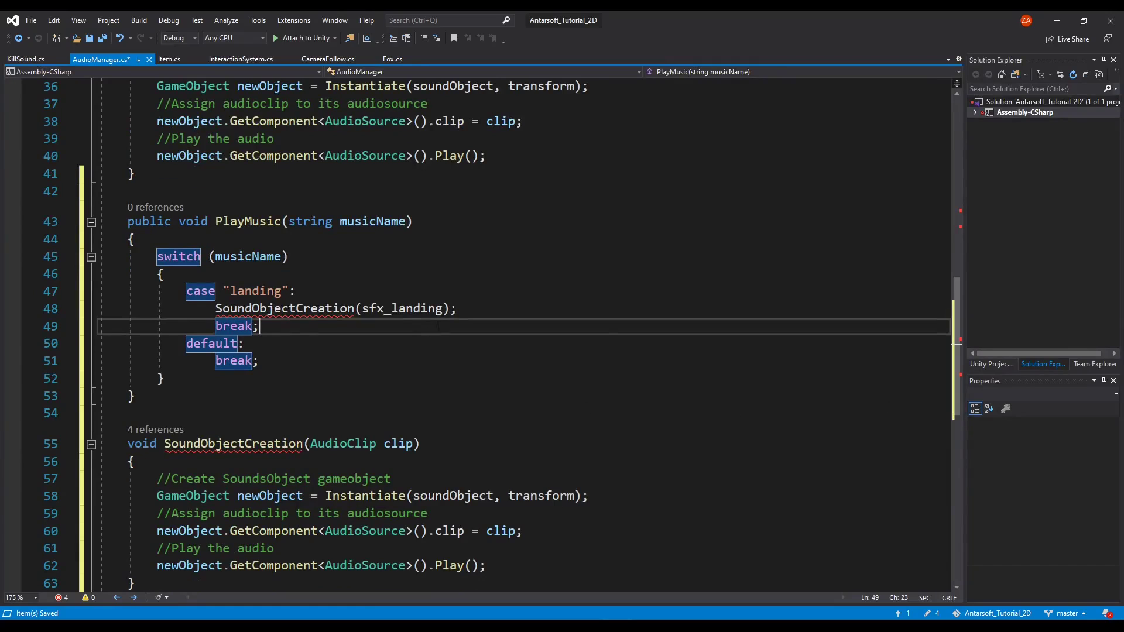
{"action": "double_click", "coordinate": [430, 309]}
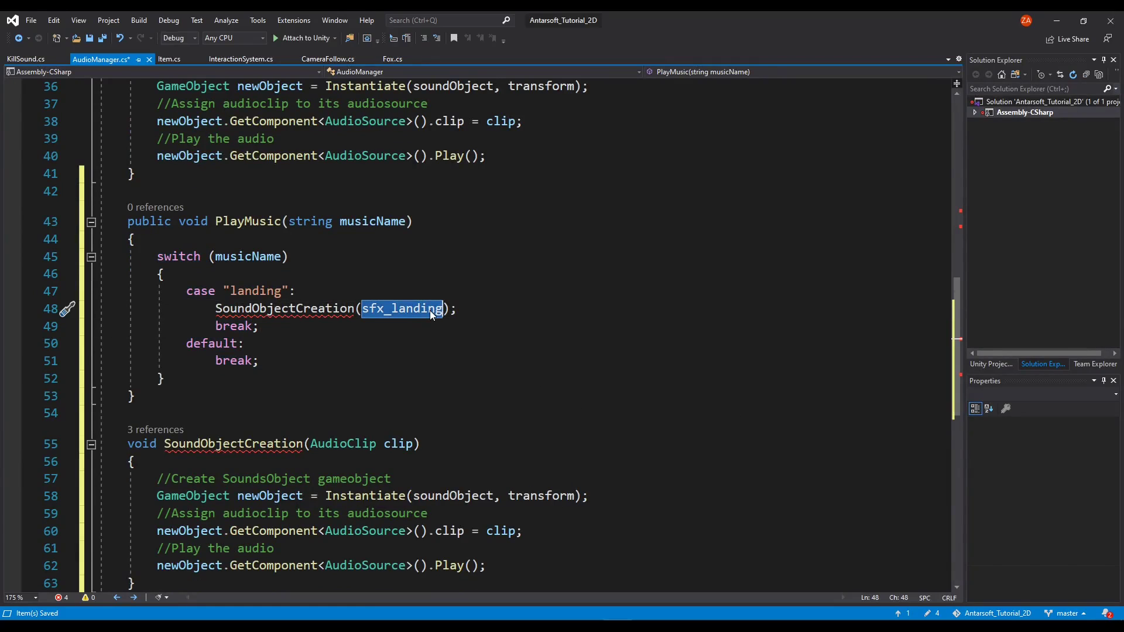
{"action": "left_click_drag", "start_coordinate": [959, 378], "coordinate": [955, 303]}
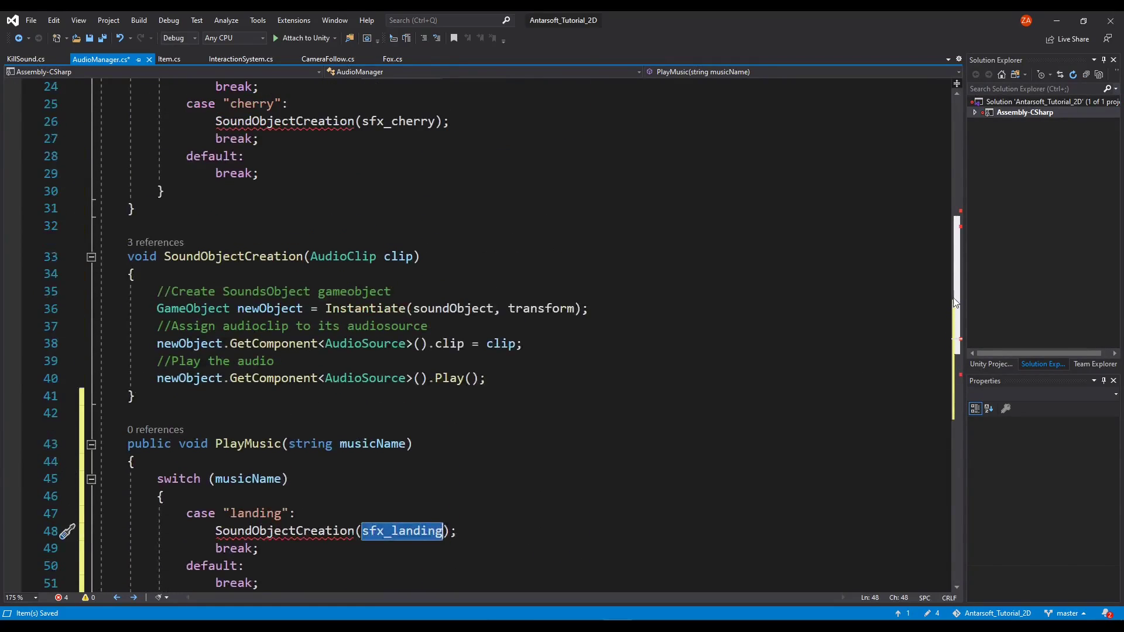
{"action": "scroll", "coordinate": [755, 332], "scroll_direction": "up", "scroll_amount": 2}
{"action": "left_click", "coordinate": [261, 344]}
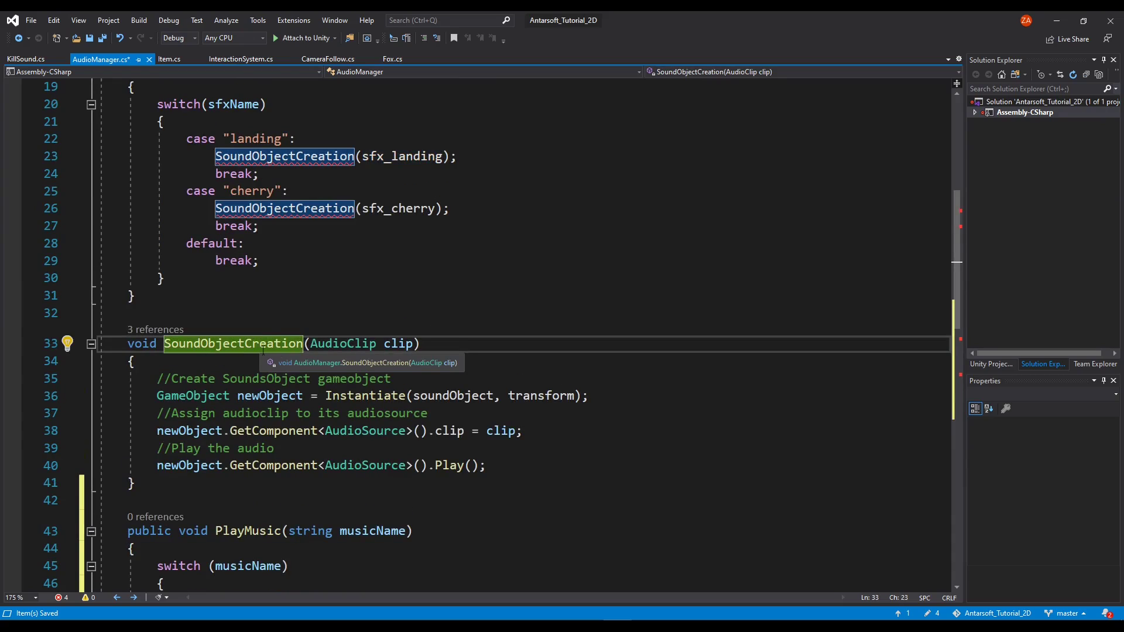
{"action": "left_click_drag", "start_coordinate": [958, 263], "coordinate": [958, 421]}
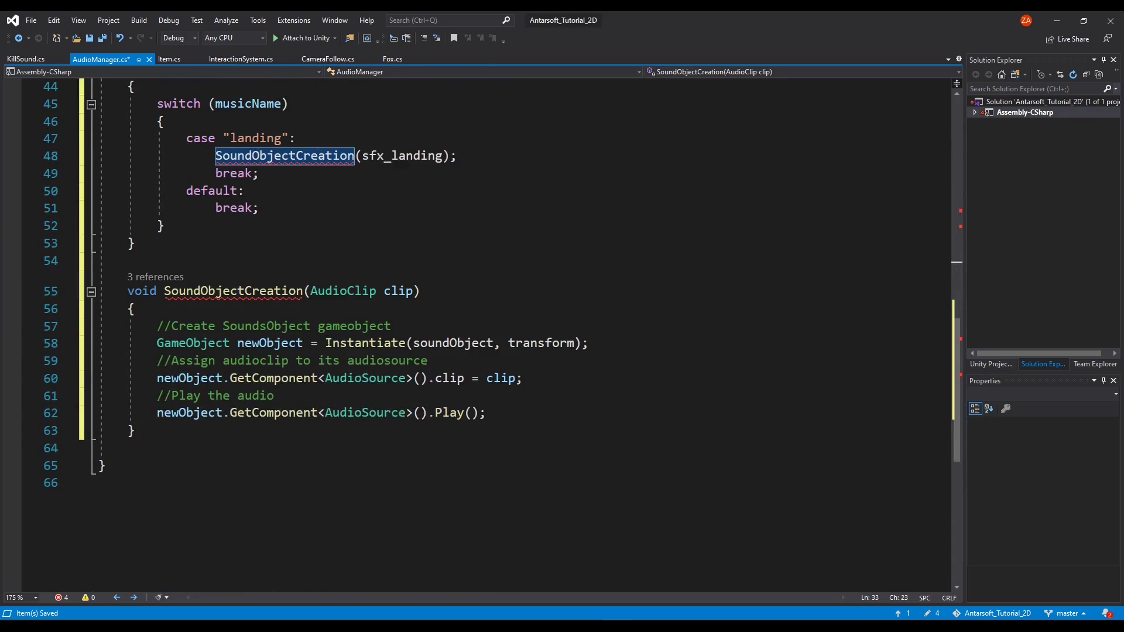
{"action": "left_click", "coordinate": [201, 291]}
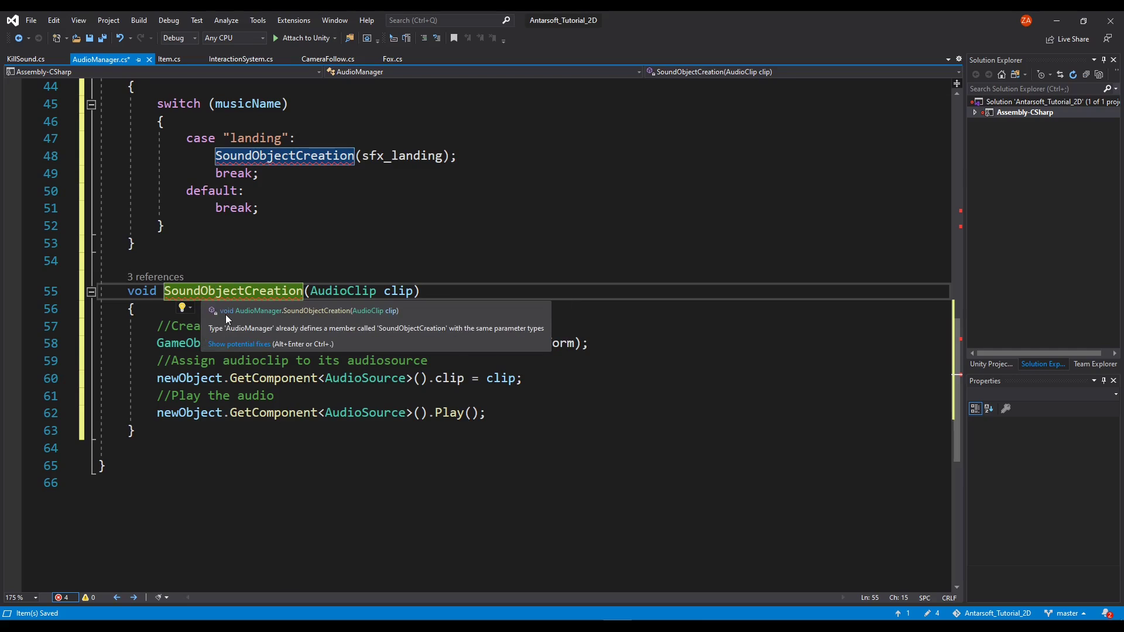
- Rename the duplicate method to MusicObjectCreation and update PlayMusic's call to it
{"action": "key", "text": "ctrl+r"}
{"action": "key", "text": "ctrl+r"}
{"action": "key", "text": "BackSpace"}
{"action": "key", "text": "BackSpace"}
{"action": "key", "text": "BackSpace"}
{"action": "key", "text": "BackSpace"}
{"action": "key", "text": "BackSpace"}
{"action": "type", "text": "Music"}
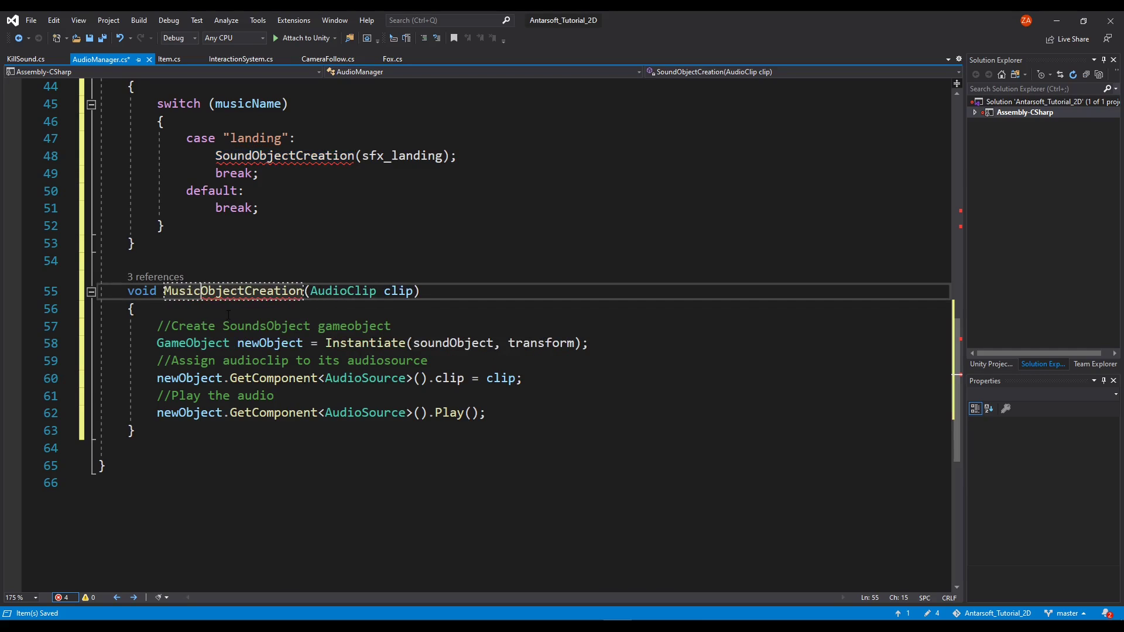
{"action": "scroll", "coordinate": [264, 371], "scroll_direction": "up", "scroll_amount": 1}
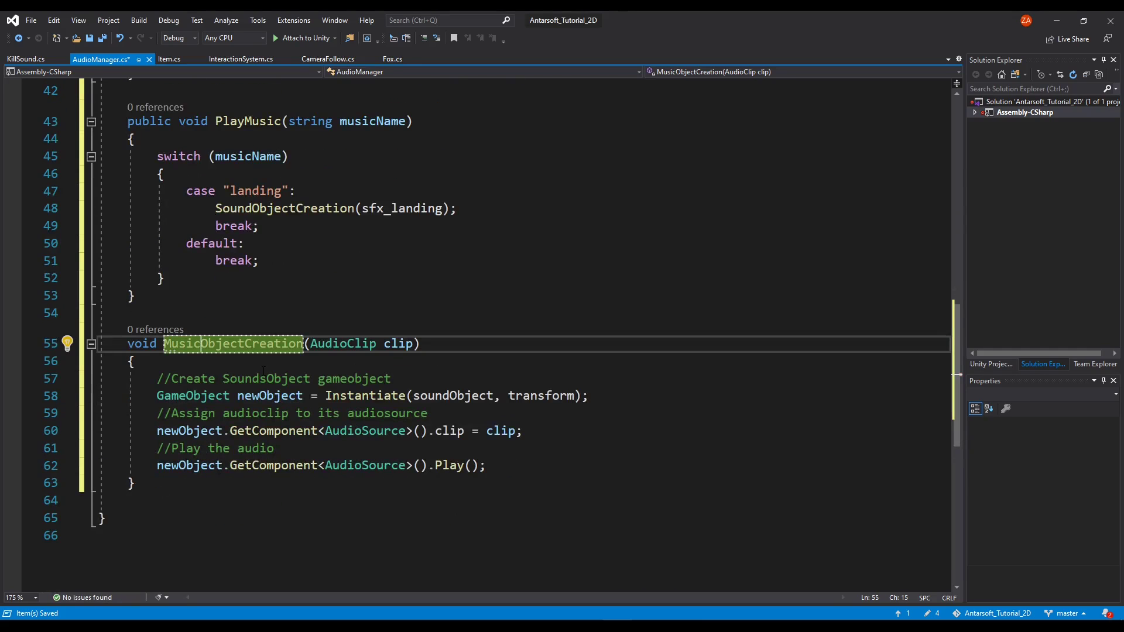
{"action": "double_click", "coordinate": [258, 344]}
{"action": "key", "text": "ctrl+c"}
{"action": "double_click", "coordinate": [281, 208]}
{"action": "key", "text": "ctrl+v"}
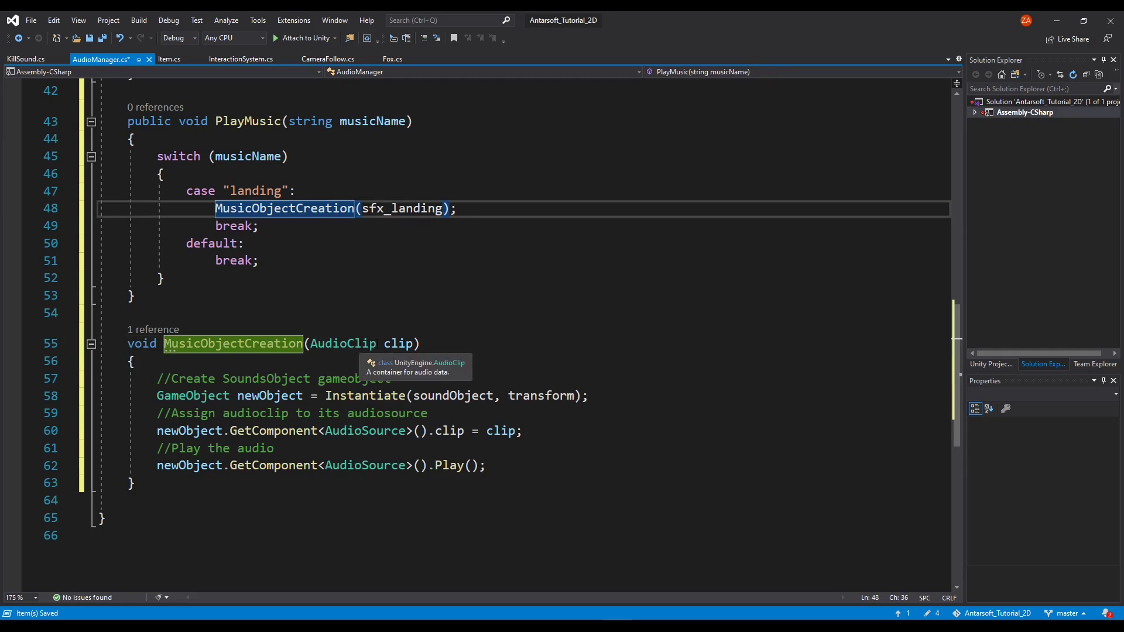
- Change the call's argument to music_tiktok and the case label to "tiktok", then save
{"action": "double_click", "coordinate": [398, 208]}
{"action": "type", "text": "mus"}
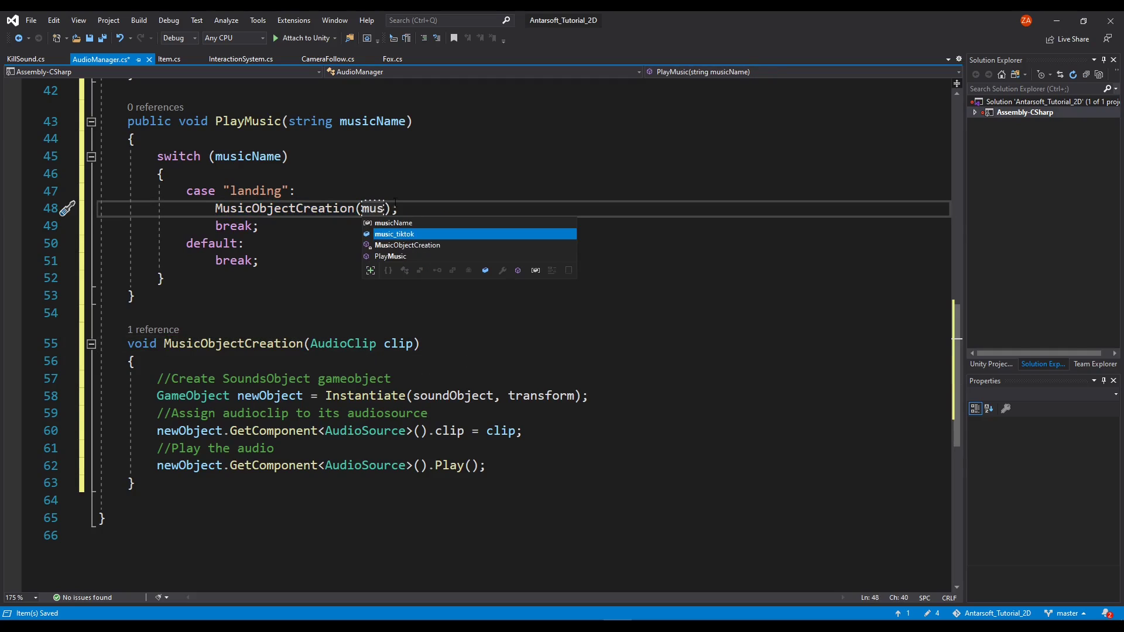
{"action": "key", "text": "Tab"}
{"action": "scroll", "coordinate": [957, 360], "scroll_direction": "up", "scroll_amount": 1}
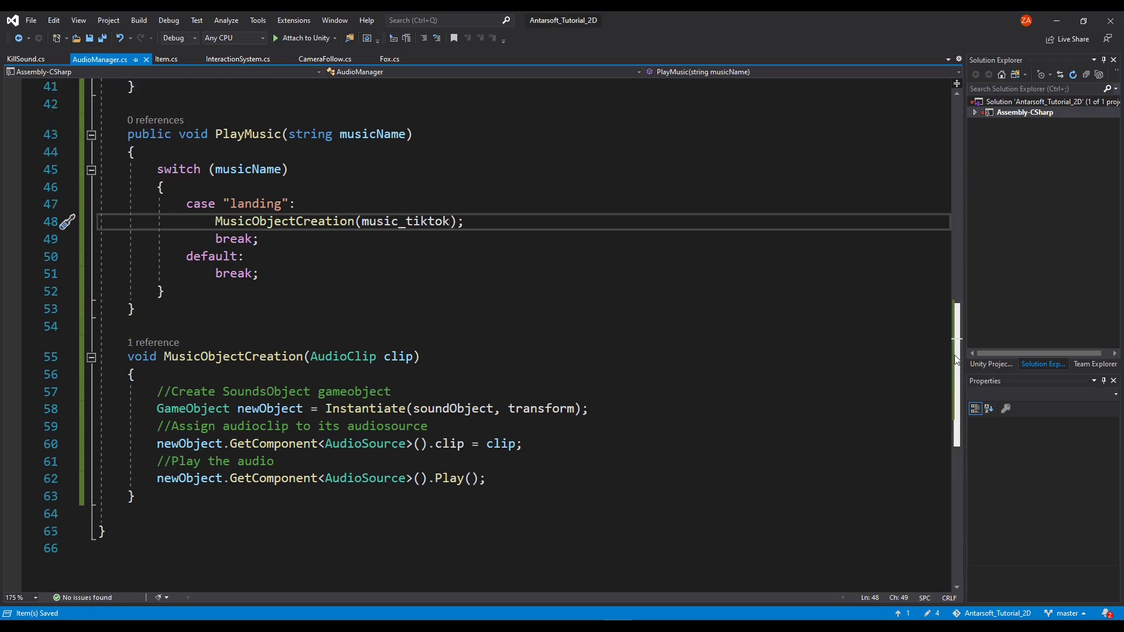
{"action": "scroll", "coordinate": [956, 360], "scroll_direction": "up", "scroll_amount": 2}
{"action": "double_click", "coordinate": [252, 309]}
{"action": "type", "text": "tikt"}
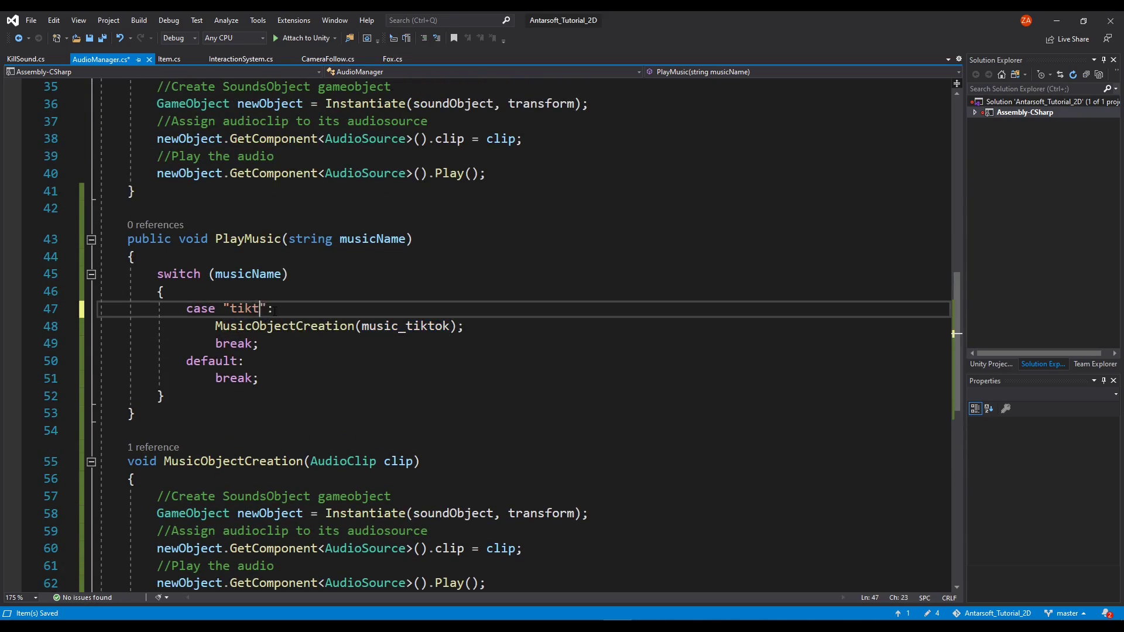
{"action": "type", "text": "ok"}
{"action": "key", "text": "ctrl+s"}
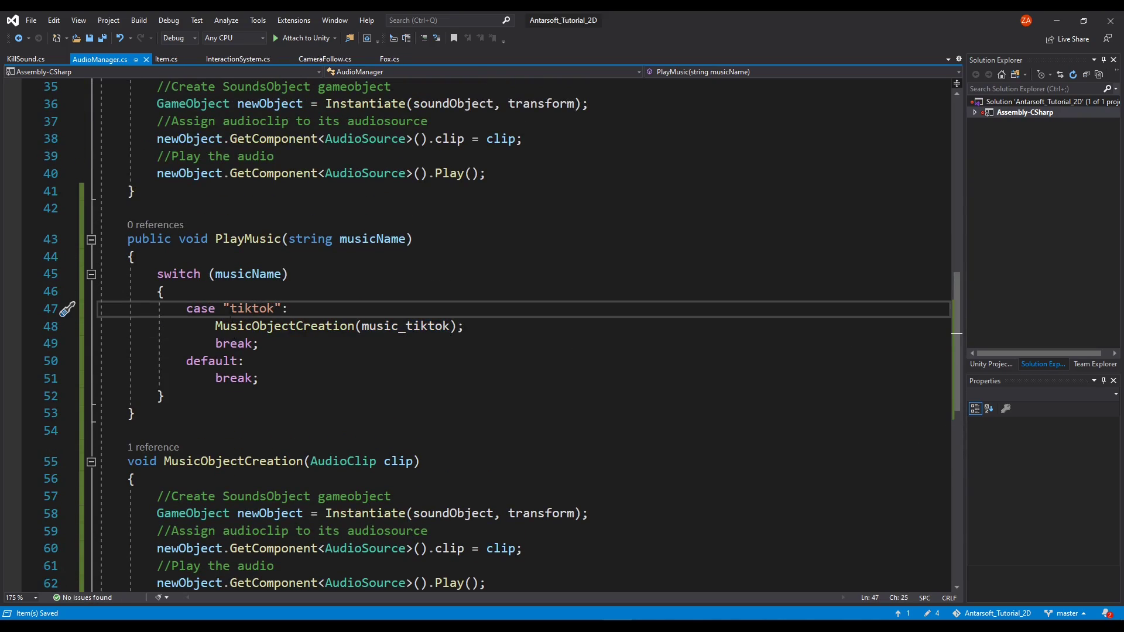
- Scroll to MusicObjectCreation and place the caret at the end of its clip assignment
{"action": "scroll", "coordinate": [958, 351], "scroll_direction": "up", "scroll_amount": 5}
{"action": "left_click_drag", "start_coordinate": [958, 309], "coordinate": [955, 407]}
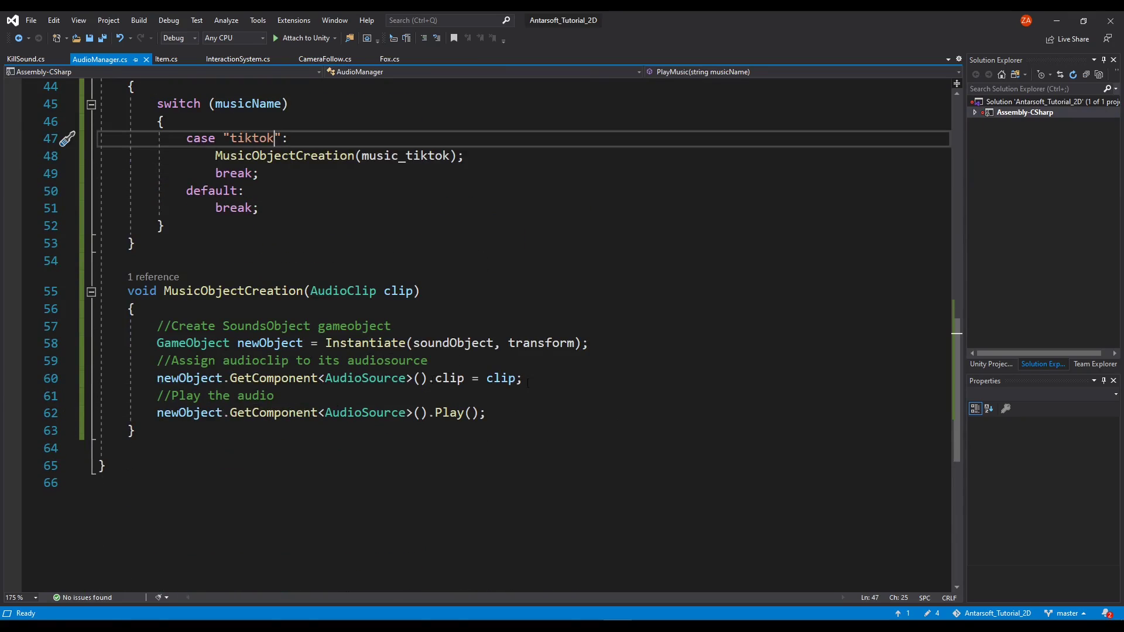
{"action": "left_click_drag", "start_coordinate": [958, 406], "coordinate": [959, 397]}
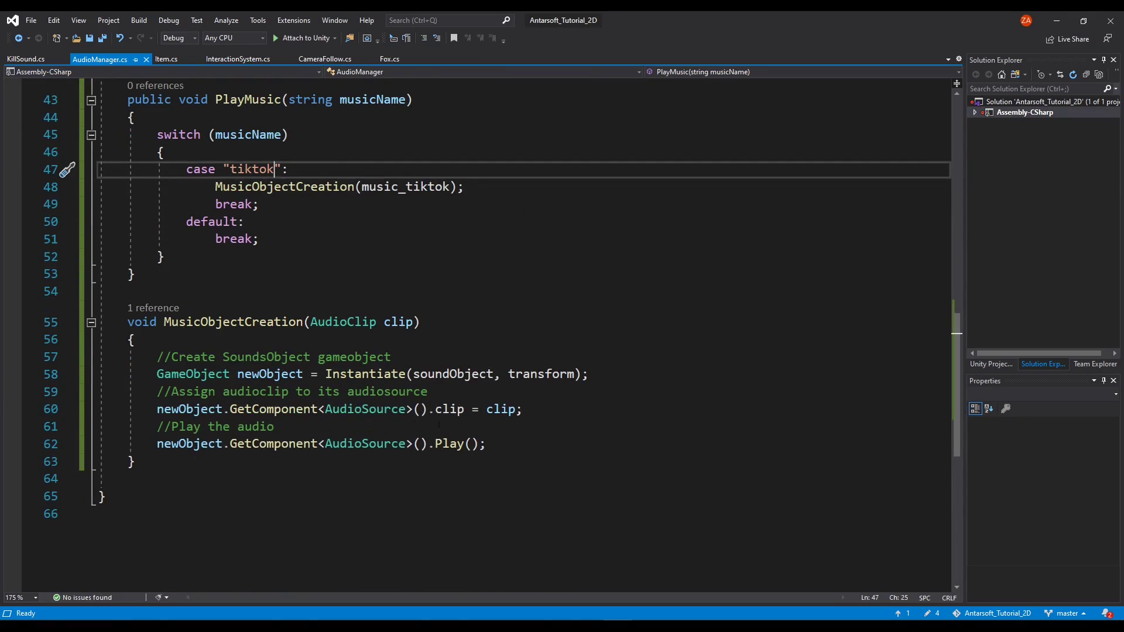
{"action": "left_click", "coordinate": [507, 445]}
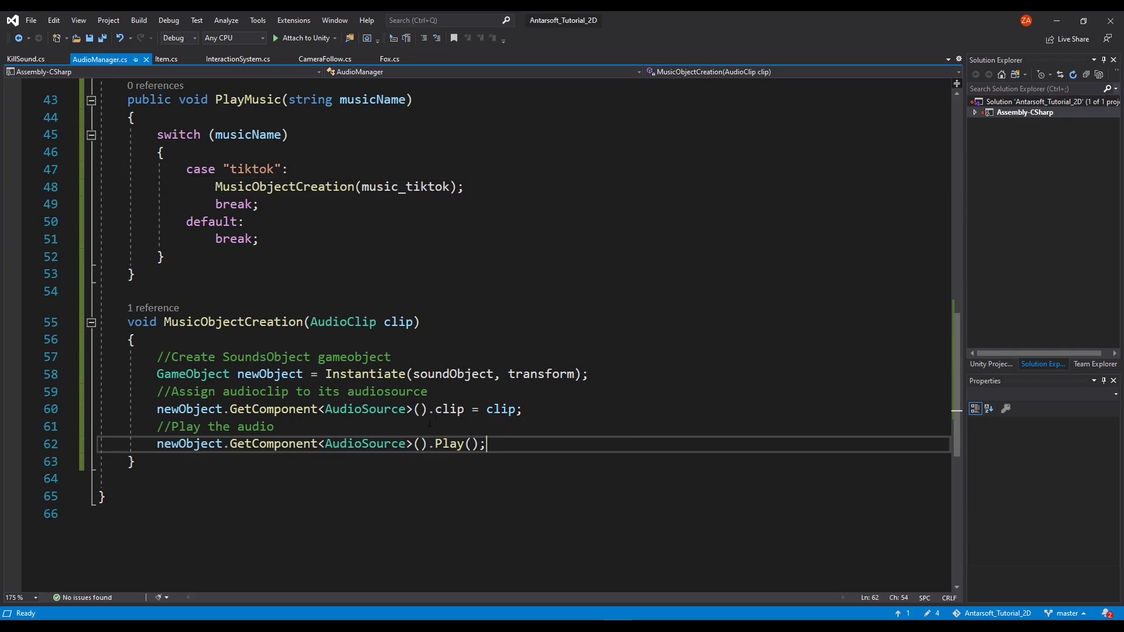
{"action": "left_click", "coordinate": [535, 411]}
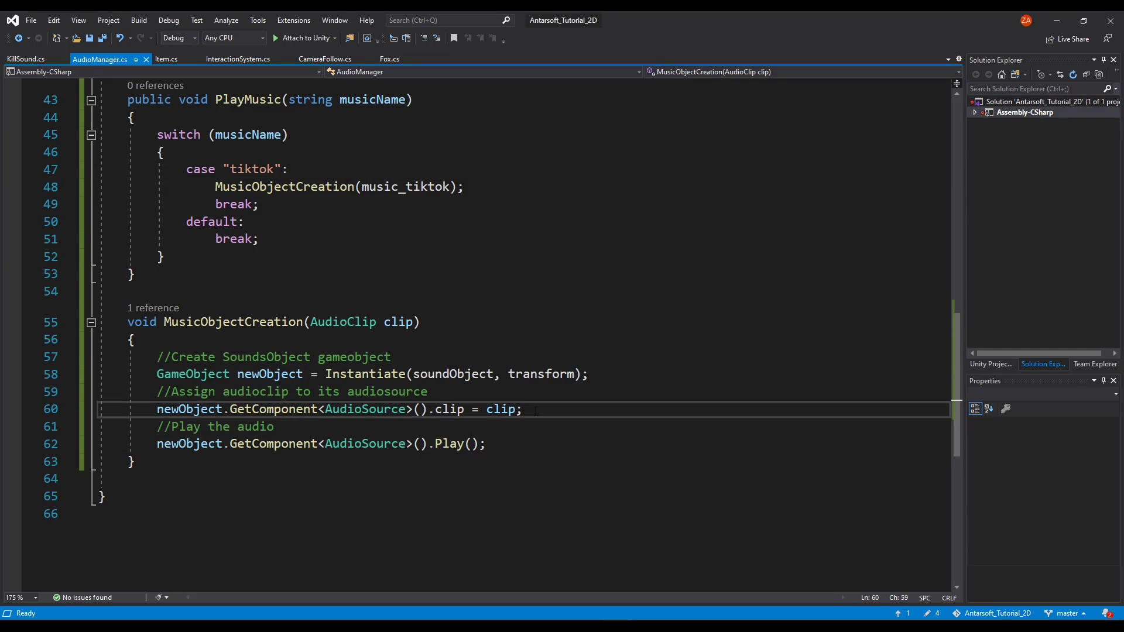
- Add '//Make the audio source looping' and newObject.GetComponent<AudioSource>().loop = true; after the clip line, and save
{"action": "key", "text": "Return"}
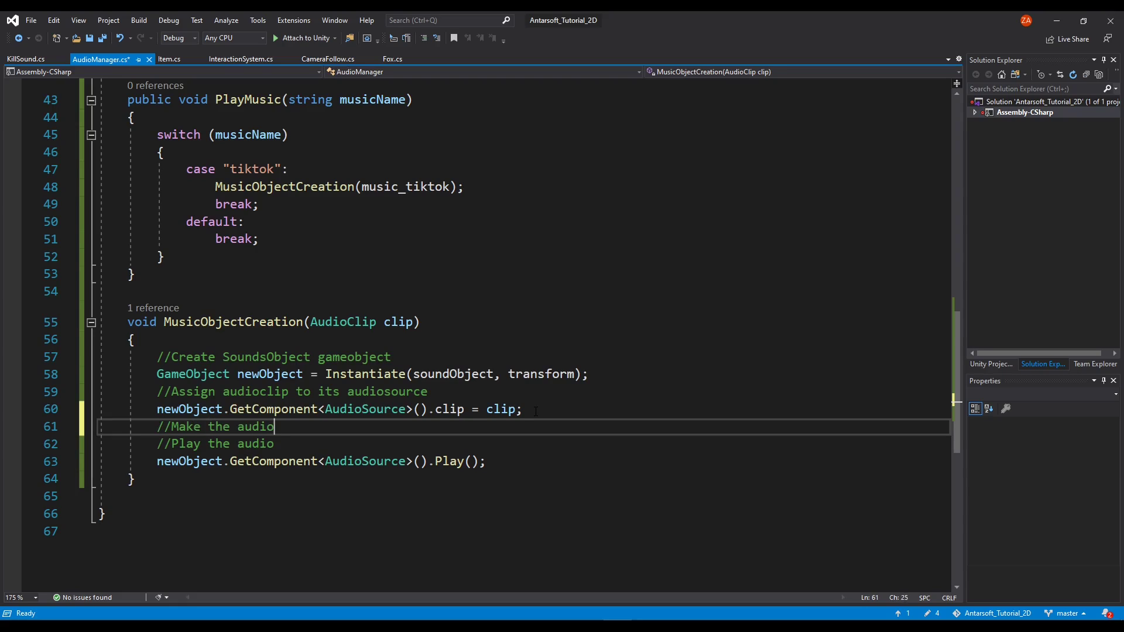
{"action": "type", "text": "//Make the audio source looping"}
{"action": "key", "text": "Return"}
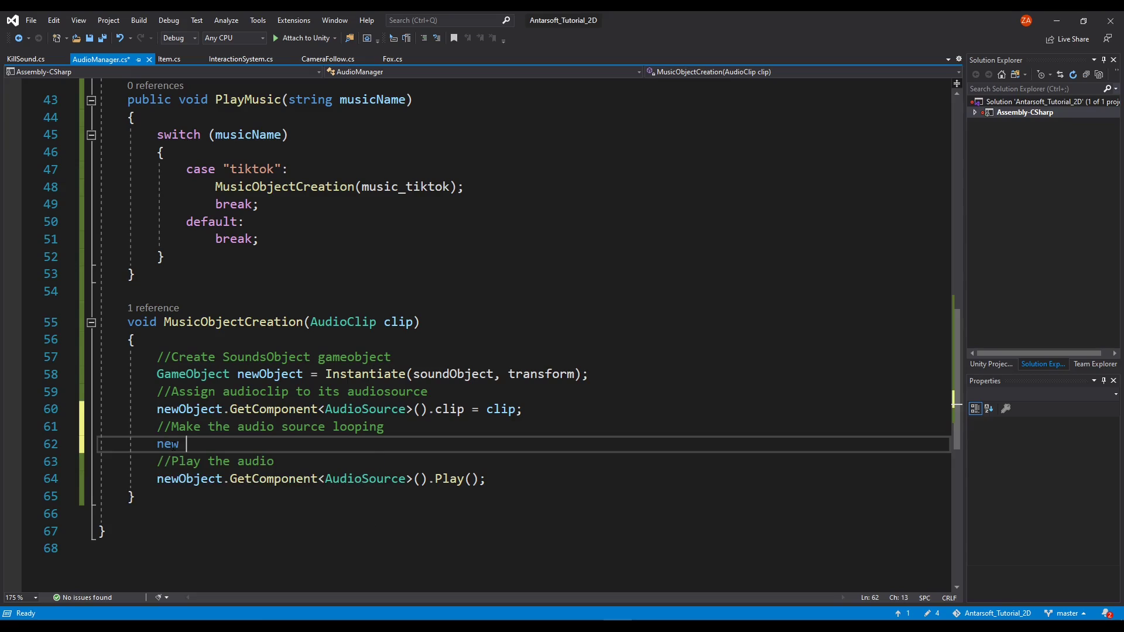
{"action": "type", "text": "newObject.GetComponent<Audi"}
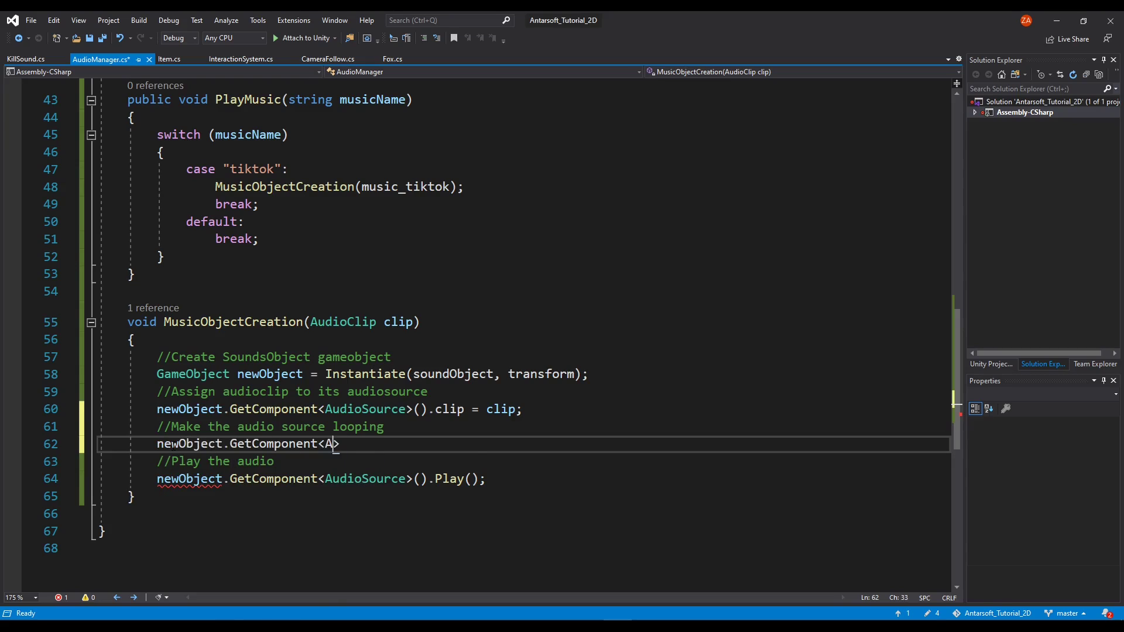
{"action": "type", "text": "oSource>().loop = true"}
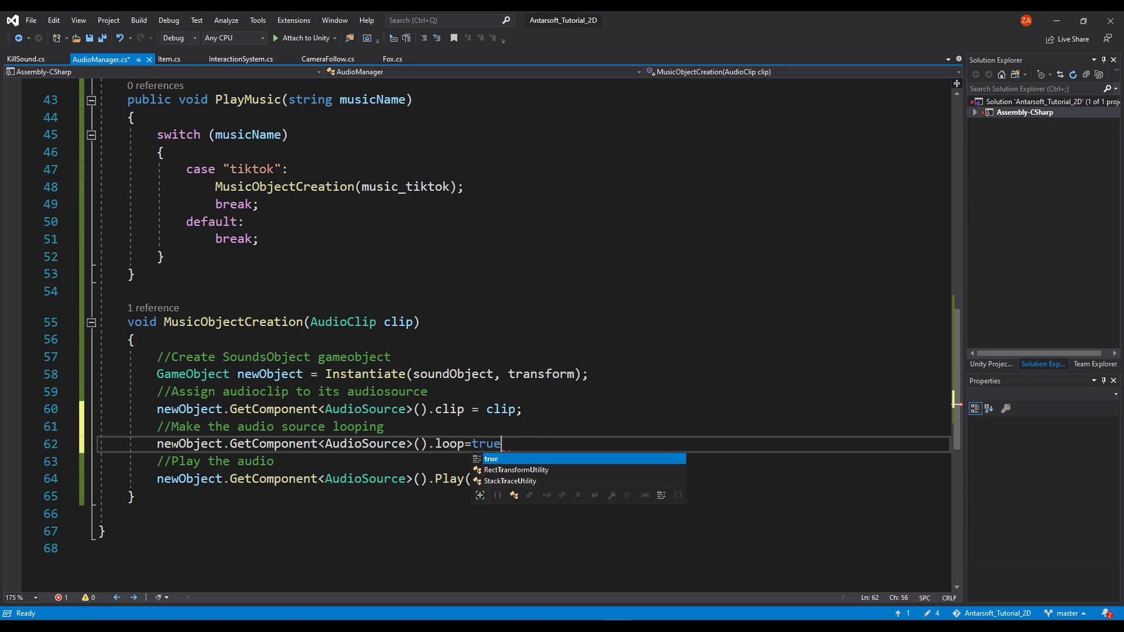
{"action": "type", "text": ";"}
{"action": "key", "text": "ctrl+s"}
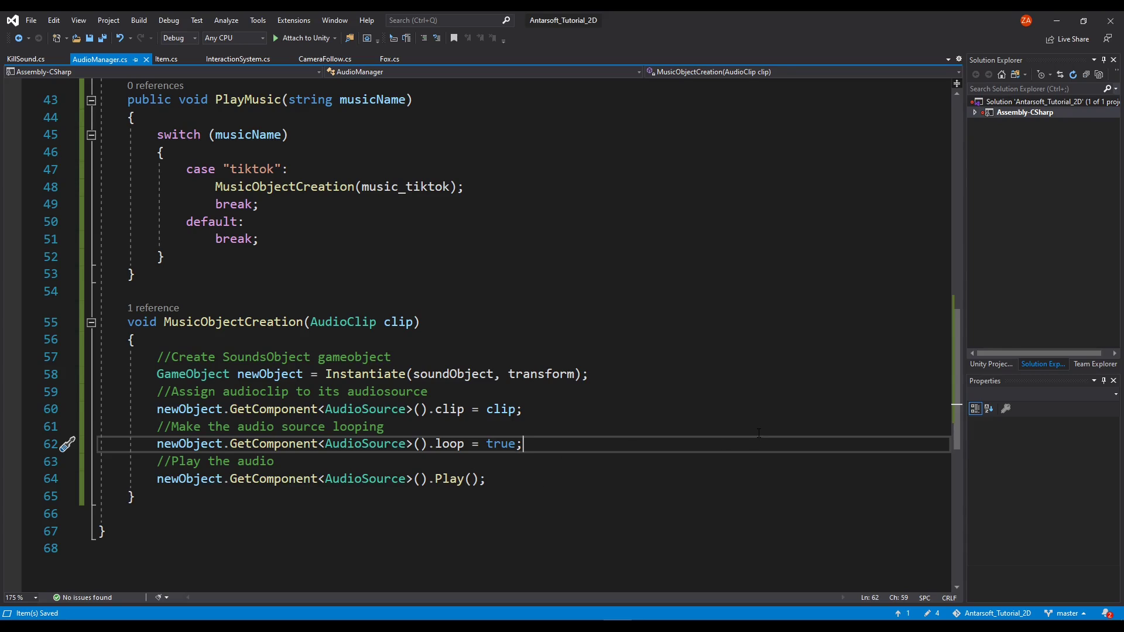
{"action": "scroll", "coordinate": [431, 357], "scroll_direction": "up", "scroll_amount": 1}
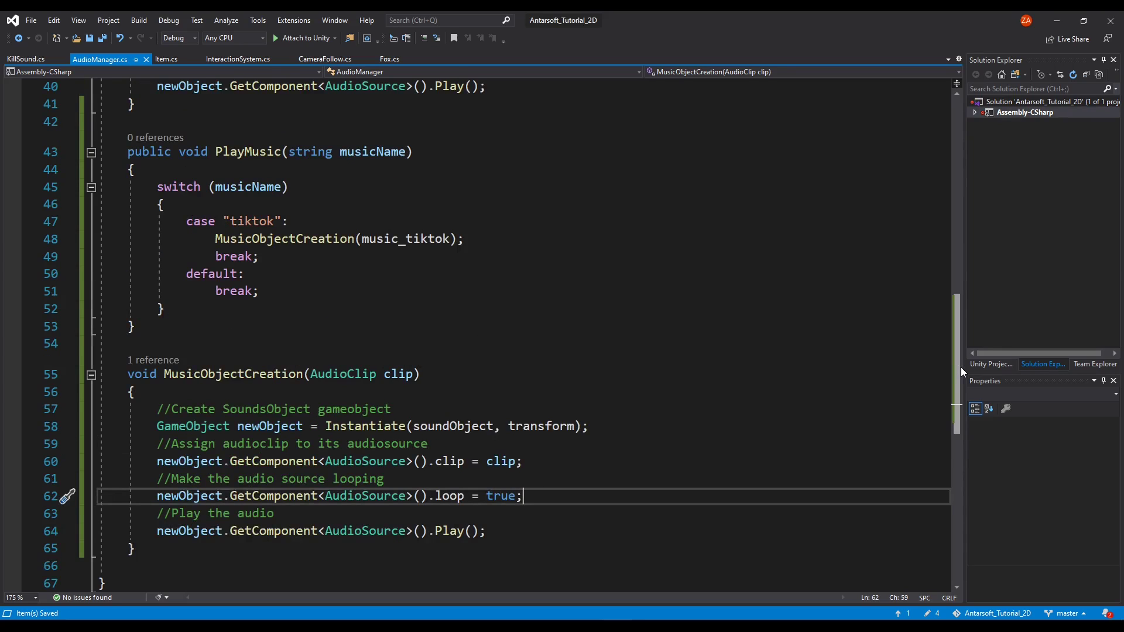
{"action": "scroll", "coordinate": [958, 367], "scroll_direction": "up", "scroll_amount": 1}
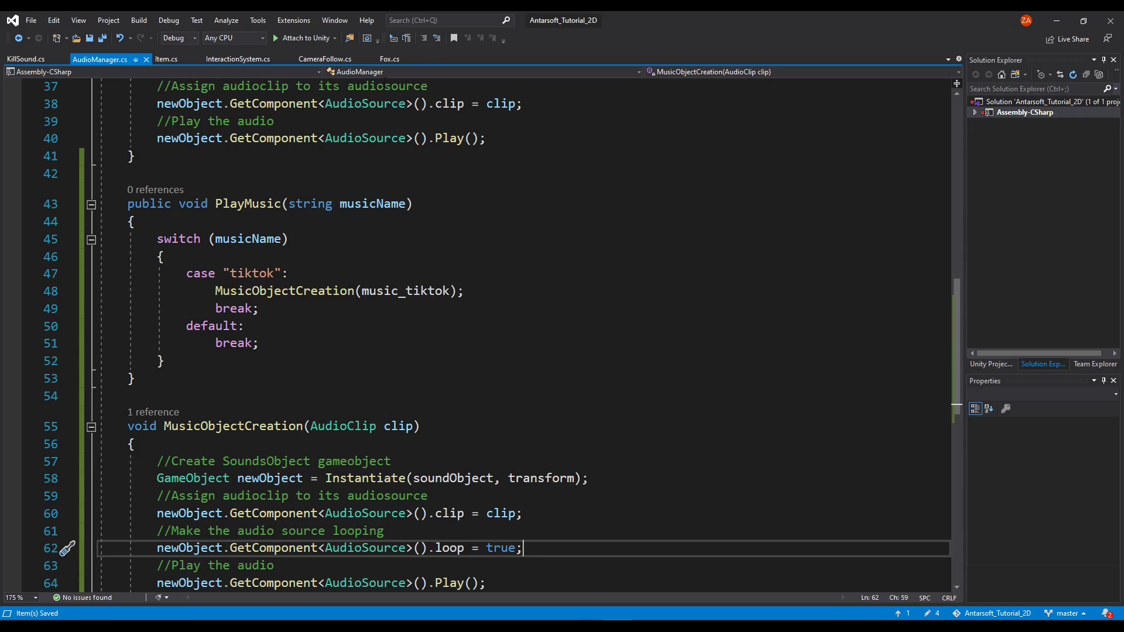
- Look over the Fox.cs script, then minimize Visual Studio to return to Unity
{"action": "left_click", "coordinate": [388, 60]}
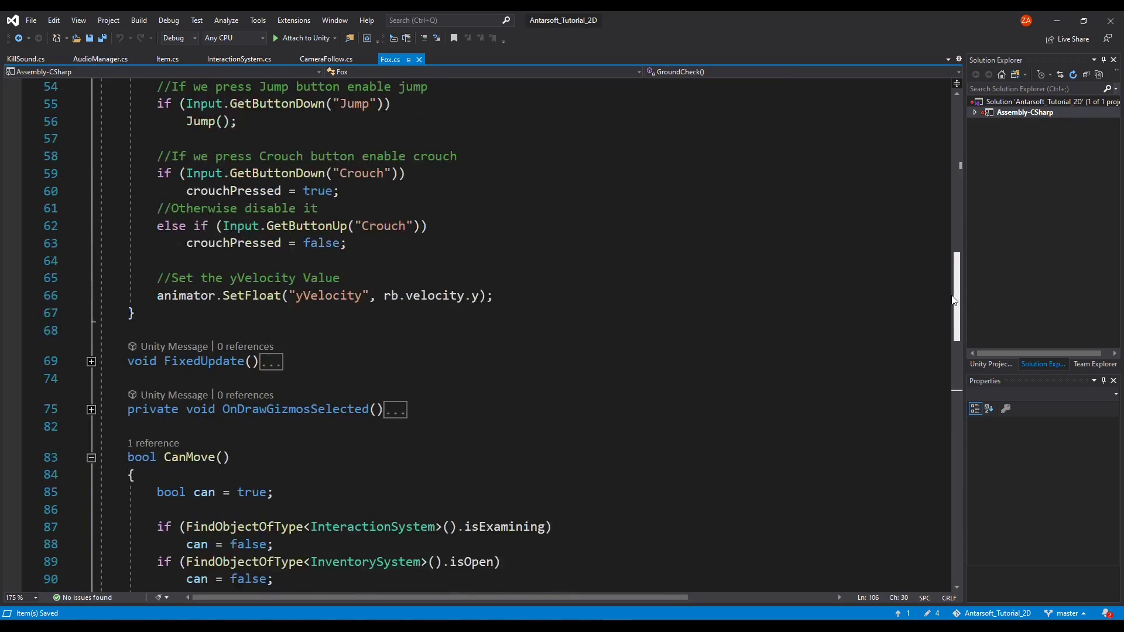
{"action": "left_click_drag", "start_coordinate": [954, 300], "coordinate": [955, 210]}
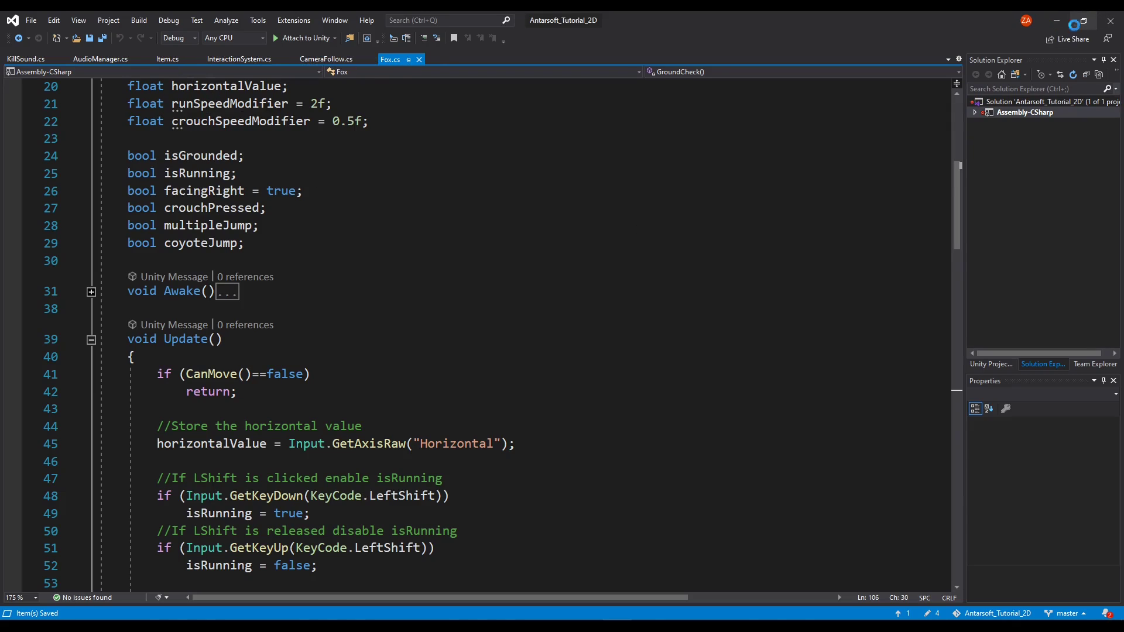
{"action": "left_click", "coordinate": [1057, 21]}
- Add a new Button under the UI object and make UI visible in the scene
{"action": "left_click", "coordinate": [52, 120]}
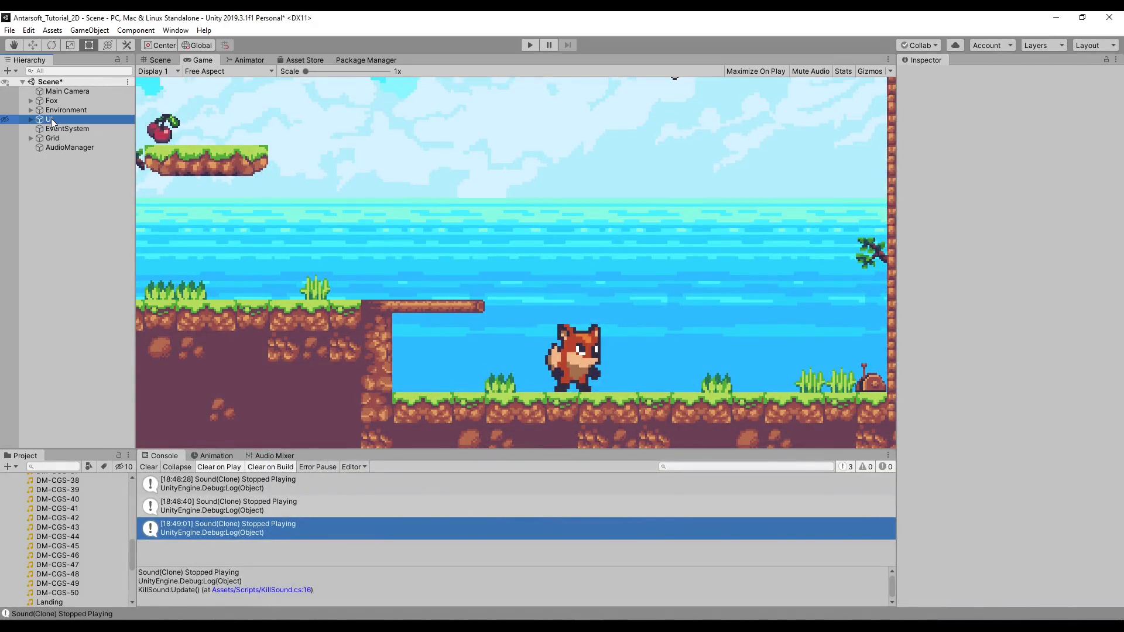
{"action": "right_click", "coordinate": [48, 120]}
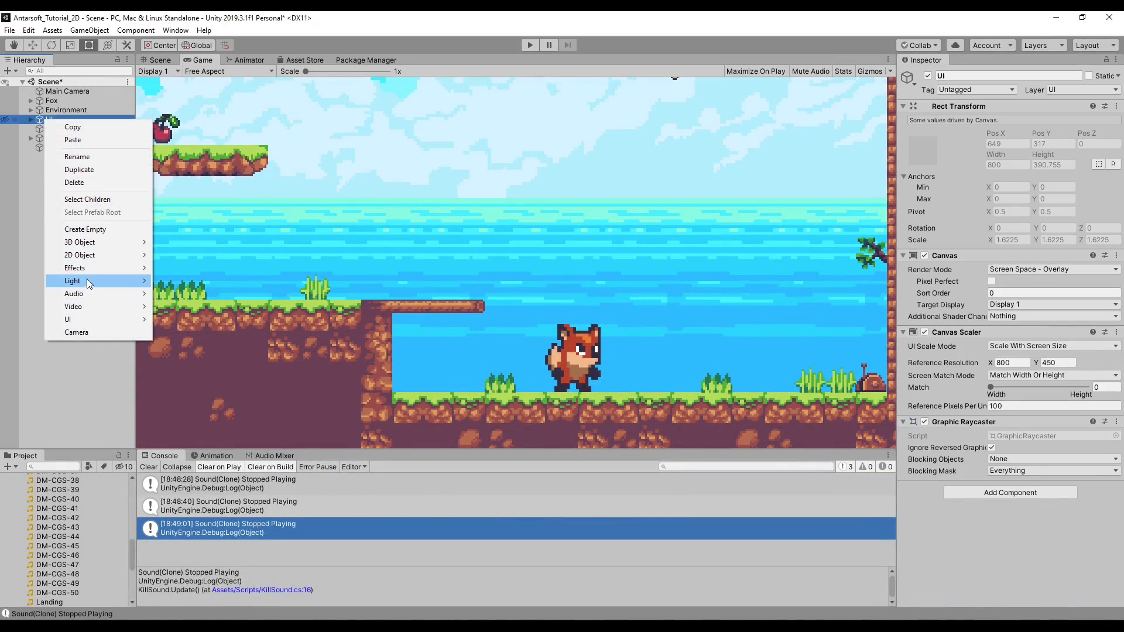
{"action": "mouse_move", "coordinate": [88, 317]}
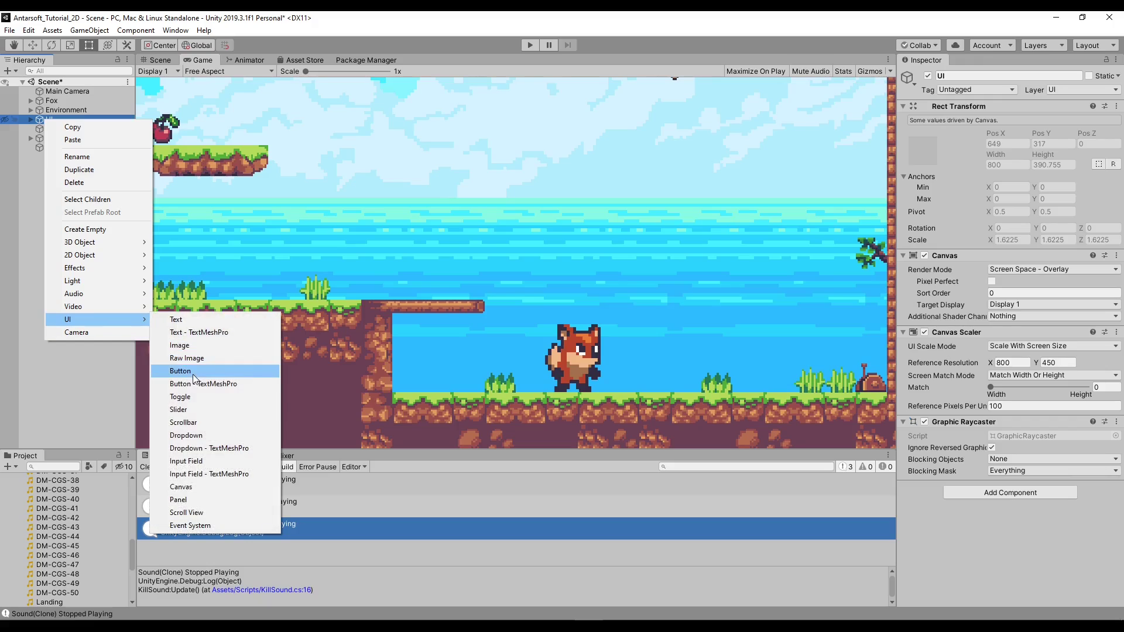
{"action": "left_click", "coordinate": [180, 371]}
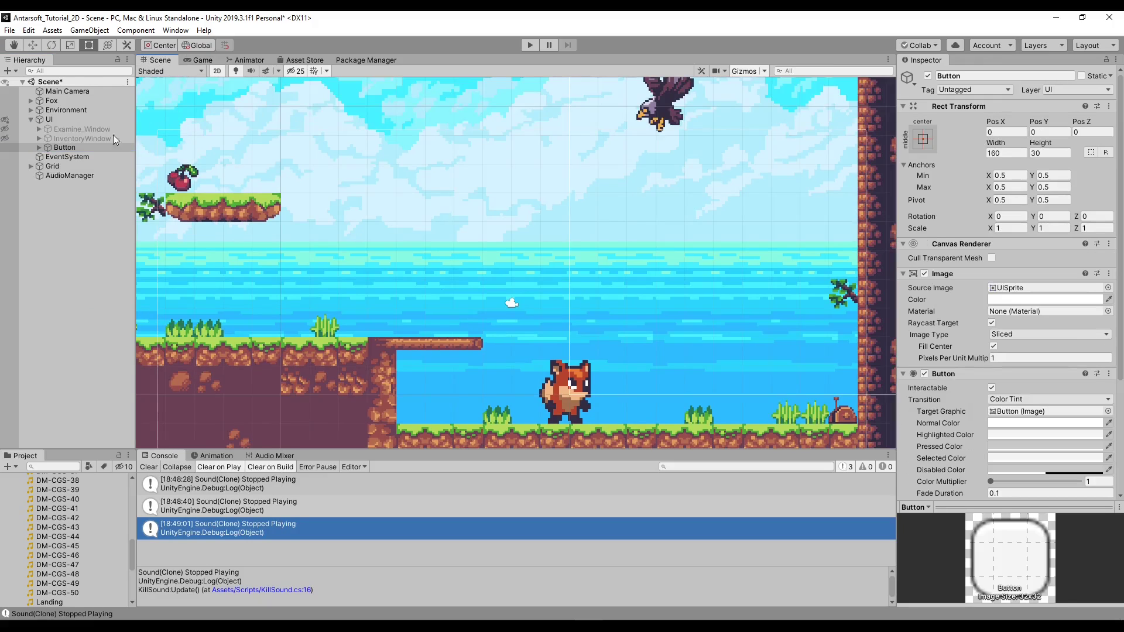
{"action": "left_click", "coordinate": [5, 120]}
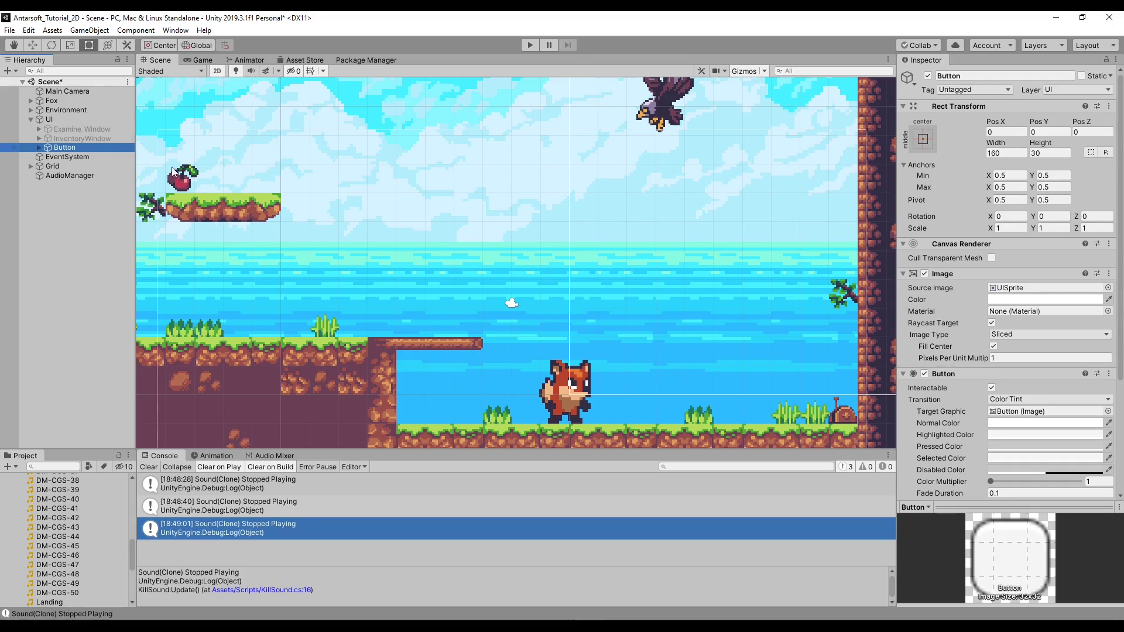
- Browse the Environment children (Lever, Cherry, Eagle) in the hierarchy and pan the scene
{"action": "left_click", "coordinate": [31, 110]}
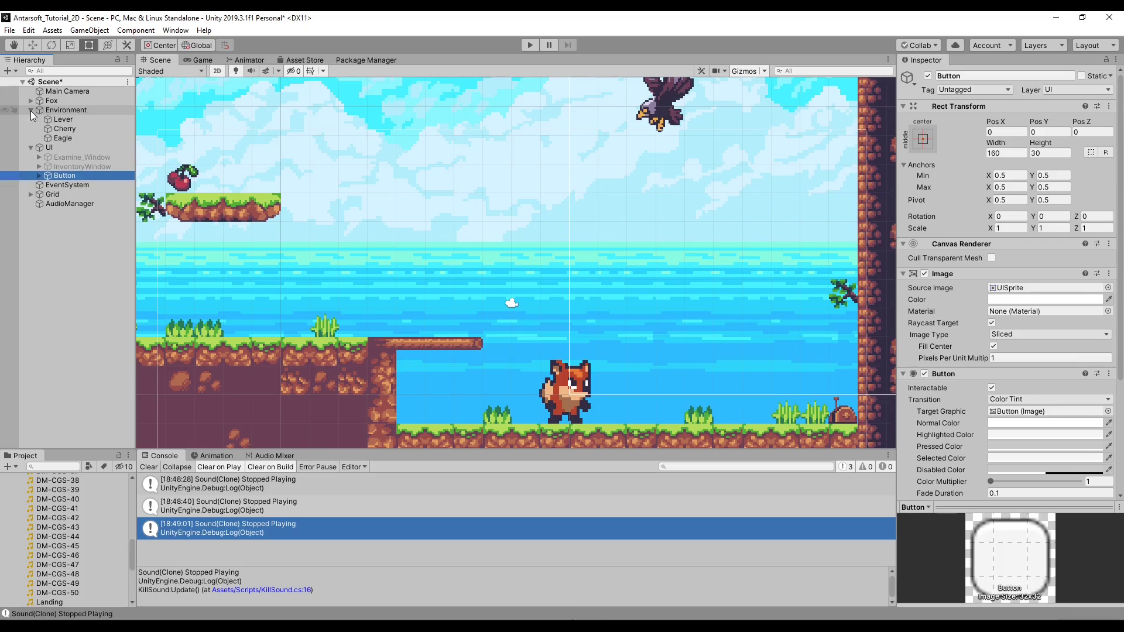
{"action": "left_click", "coordinate": [31, 110]}
{"action": "middle_click_drag", "start_coordinate": [298, 150], "coordinate": [164, 158]}
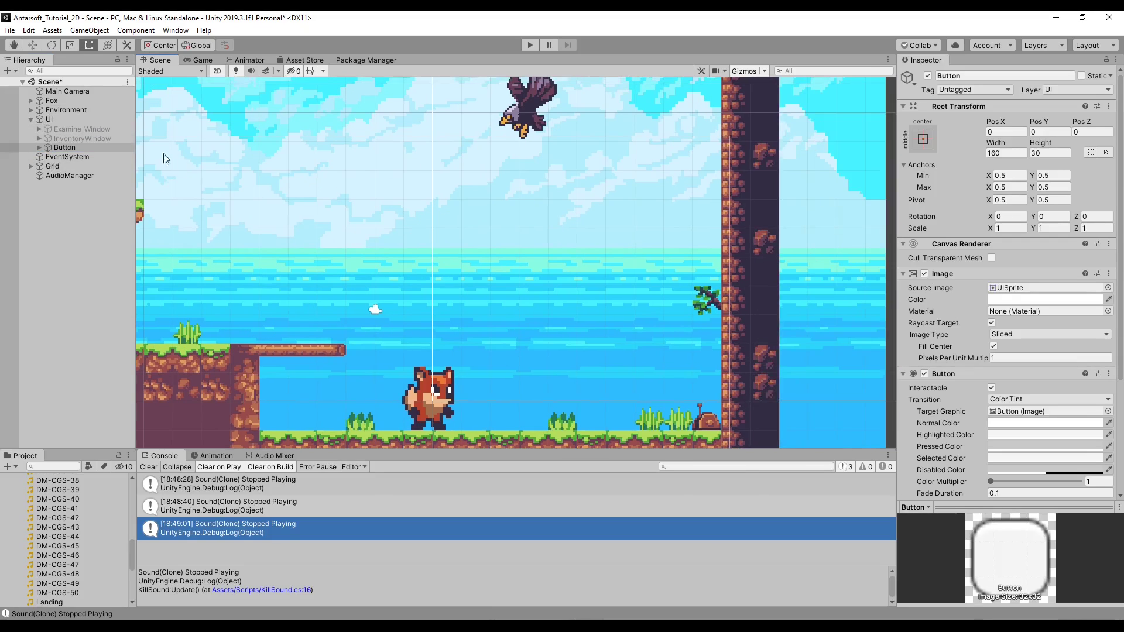
{"action": "left_click", "coordinate": [53, 110]}
{"action": "left_click", "coordinate": [31, 111]}
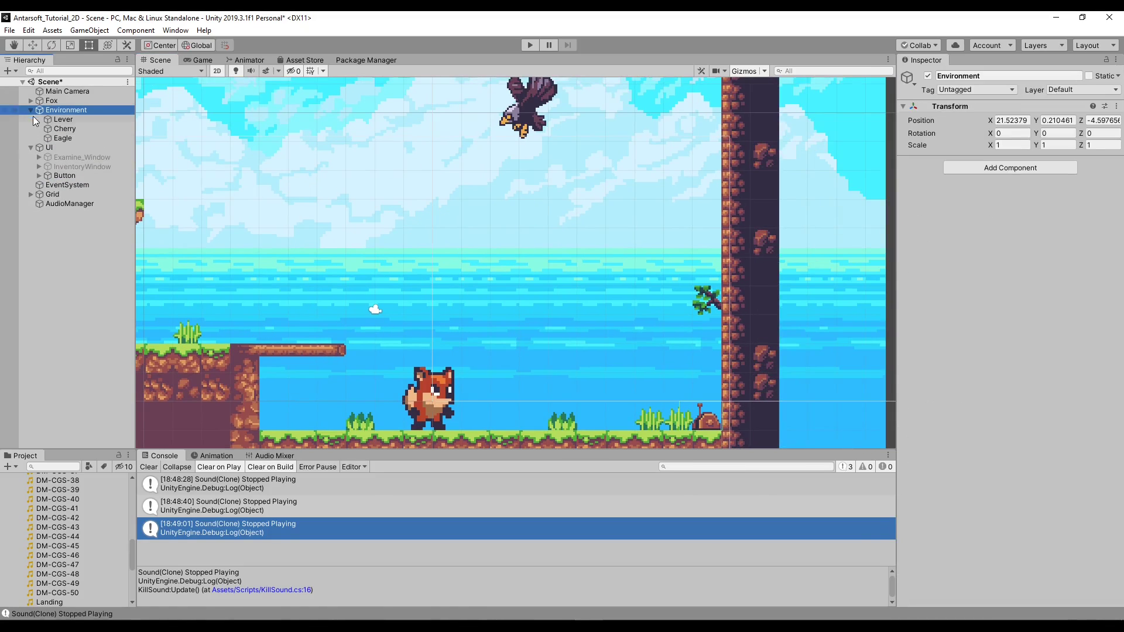
{"action": "left_click", "coordinate": [59, 128]}
{"action": "left_click", "coordinate": [31, 111]}
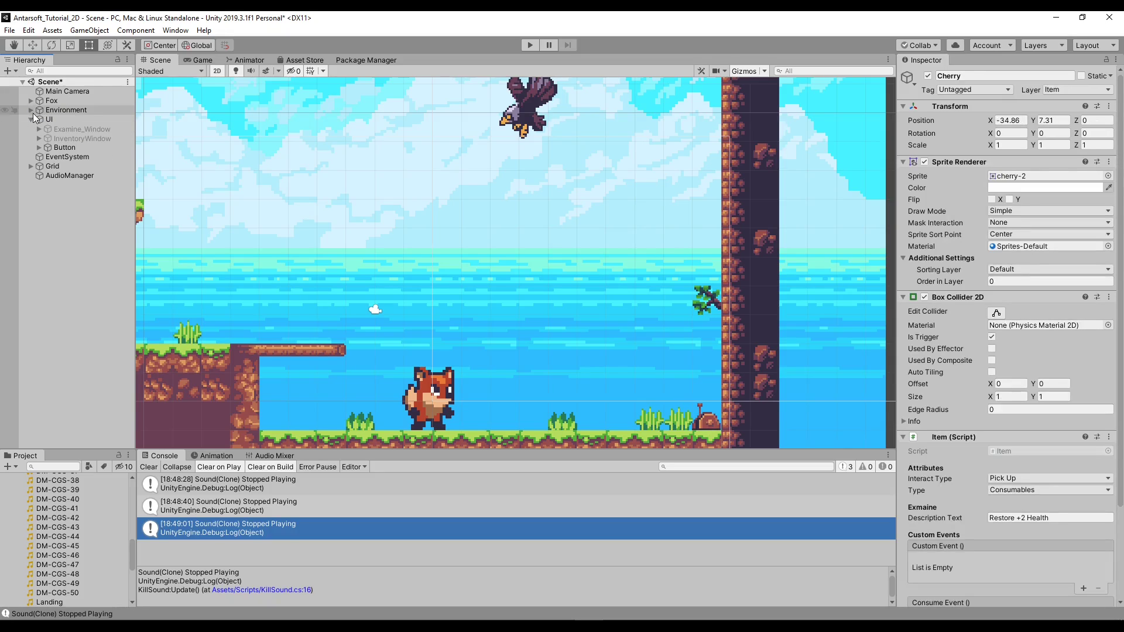
{"action": "left_click", "coordinate": [31, 119]}
- Hide Tilemap_BG and frame the whole UI canvas in the scene view
{"action": "double_click", "coordinate": [41, 138]}
{"action": "left_click", "coordinate": [32, 139]}
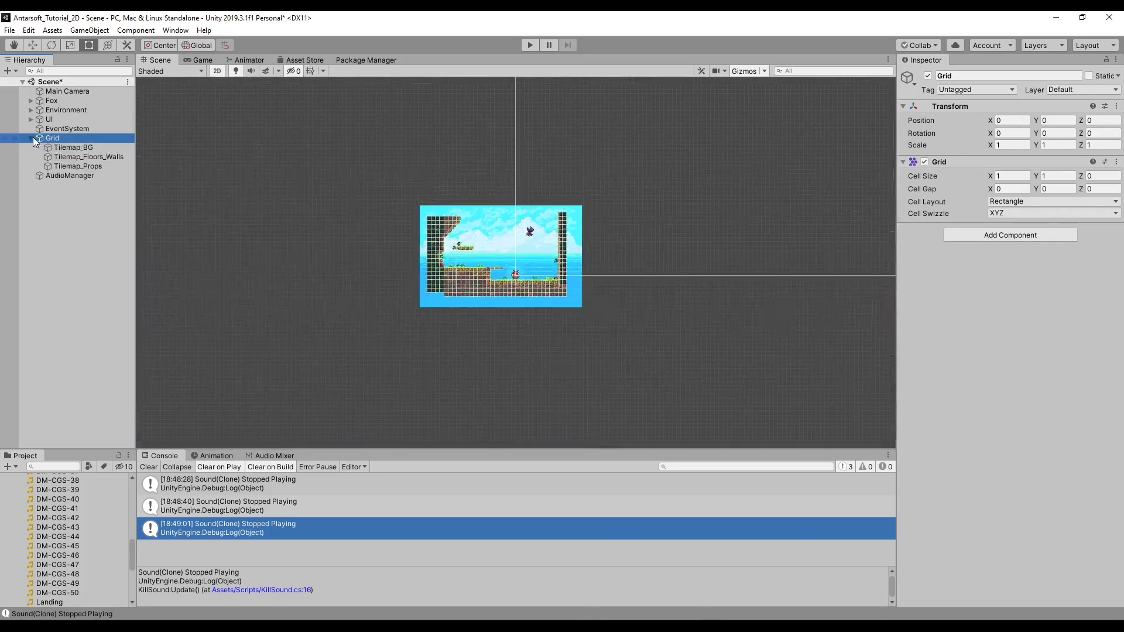
{"action": "left_click", "coordinate": [55, 149]}
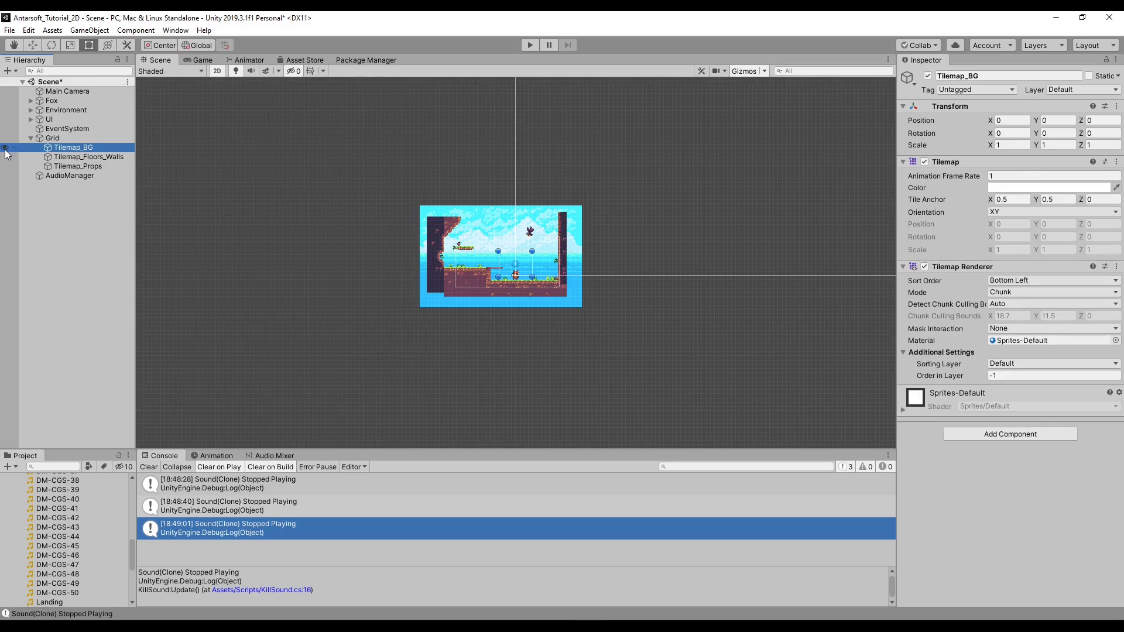
{"action": "left_click", "coordinate": [6, 150]}
{"action": "scroll", "coordinate": [383, 276], "scroll_direction": "up", "scroll_amount": 2}
{"action": "double_click", "coordinate": [53, 128]}
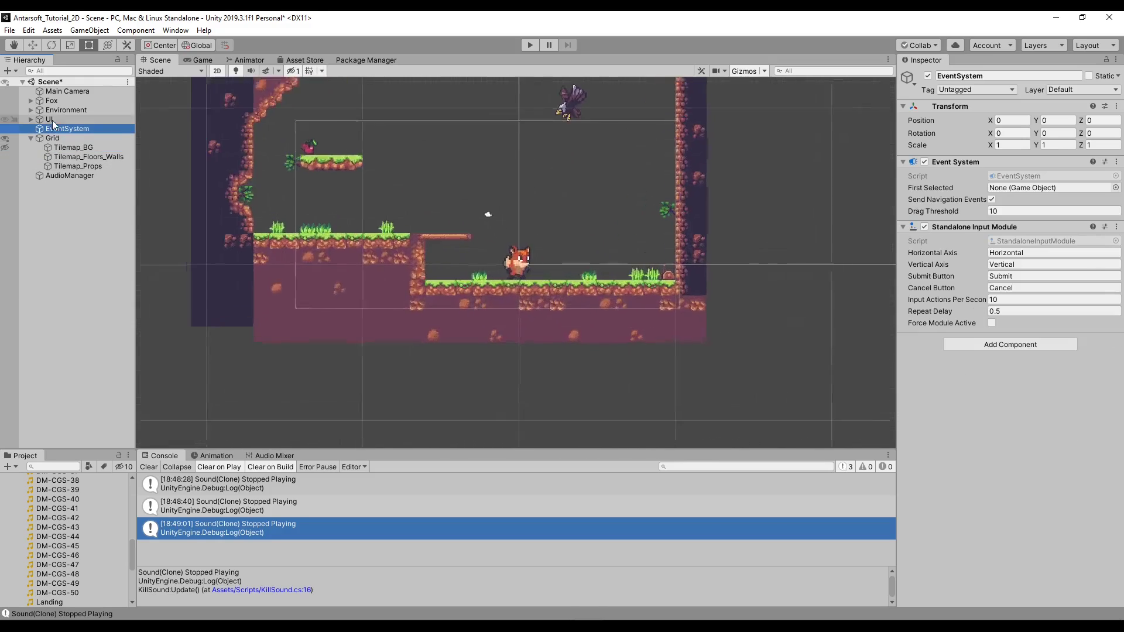
{"action": "double_click", "coordinate": [50, 120]}
{"action": "scroll", "coordinate": [466, 261], "scroll_direction": "up", "scroll_amount": 2}
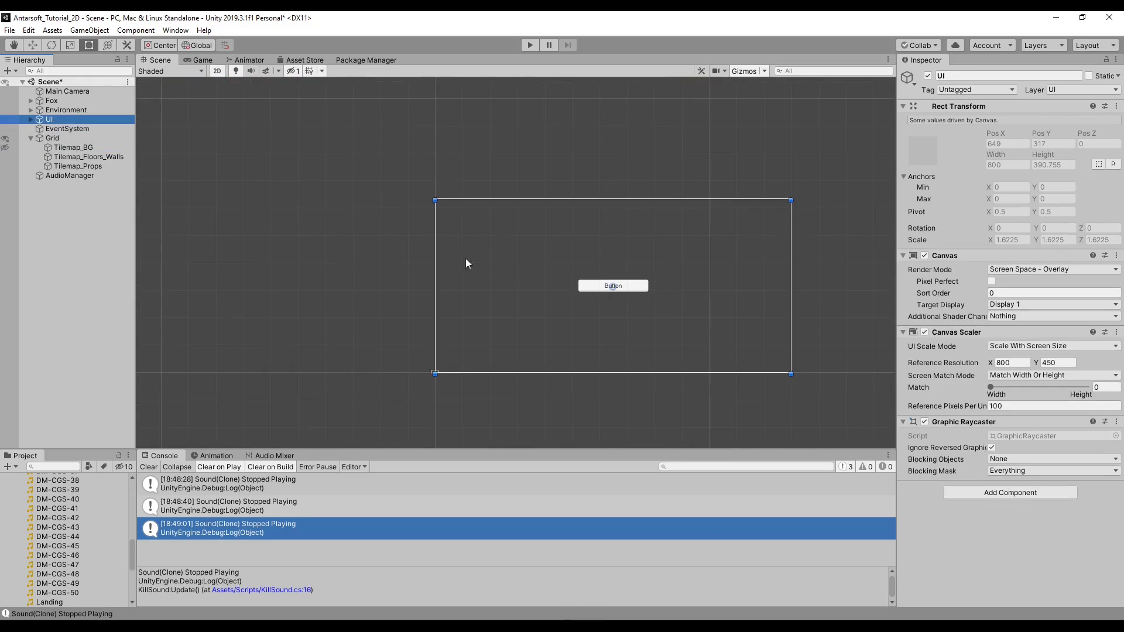
{"action": "middle_click_drag", "start_coordinate": [466, 260], "coordinate": [318, 216]}
{"action": "scroll", "coordinate": [301, 201], "scroll_direction": "up", "scroll_amount": 2}
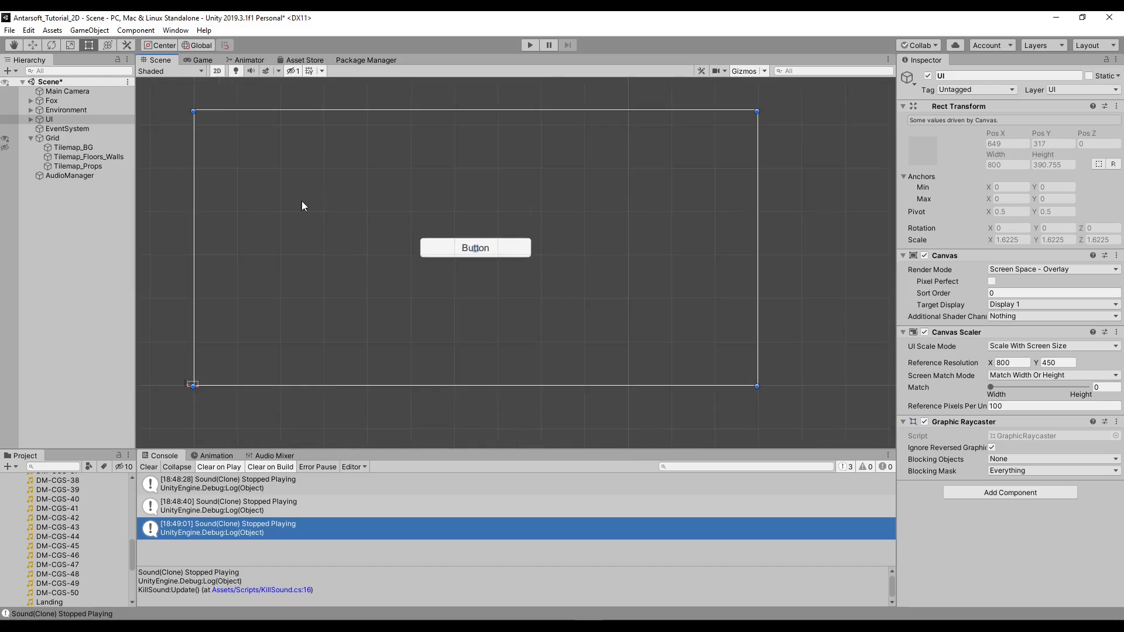
- Move the new Button to the lower right of the UI canvas
{"action": "left_click", "coordinate": [63, 126]}
{"action": "left_click", "coordinate": [66, 119]}
{"action": "left_click", "coordinate": [31, 119]}
{"action": "left_click", "coordinate": [52, 129]}
{"action": "left_click", "coordinate": [65, 149]}
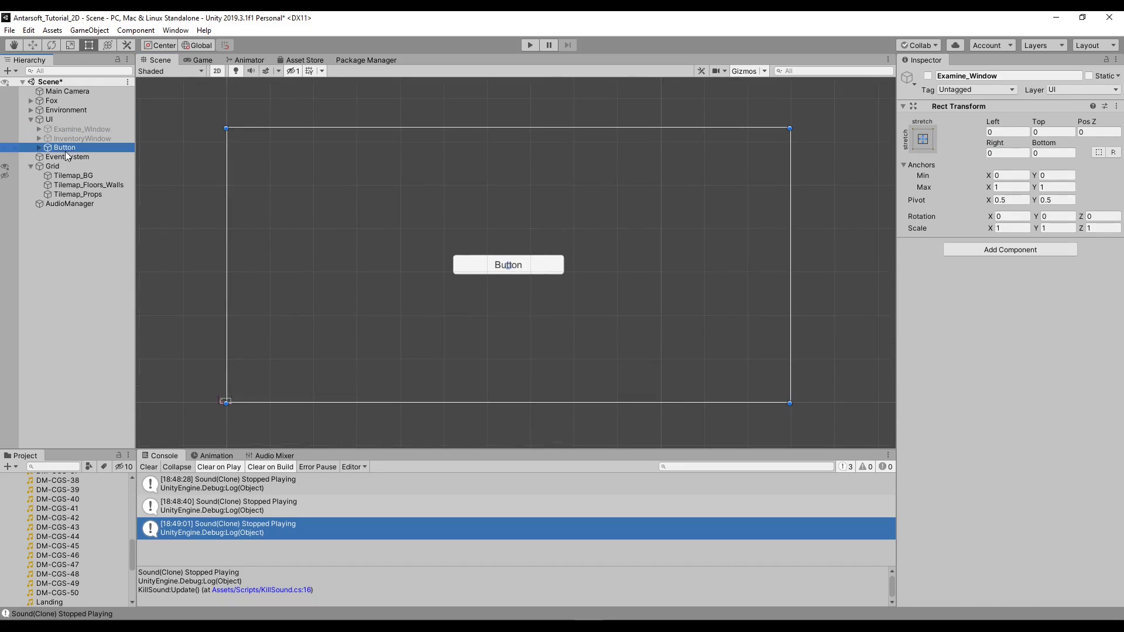
{"action": "key", "text": "w"}
{"action": "left_click_drag", "start_coordinate": [512, 259], "coordinate": [724, 370]}
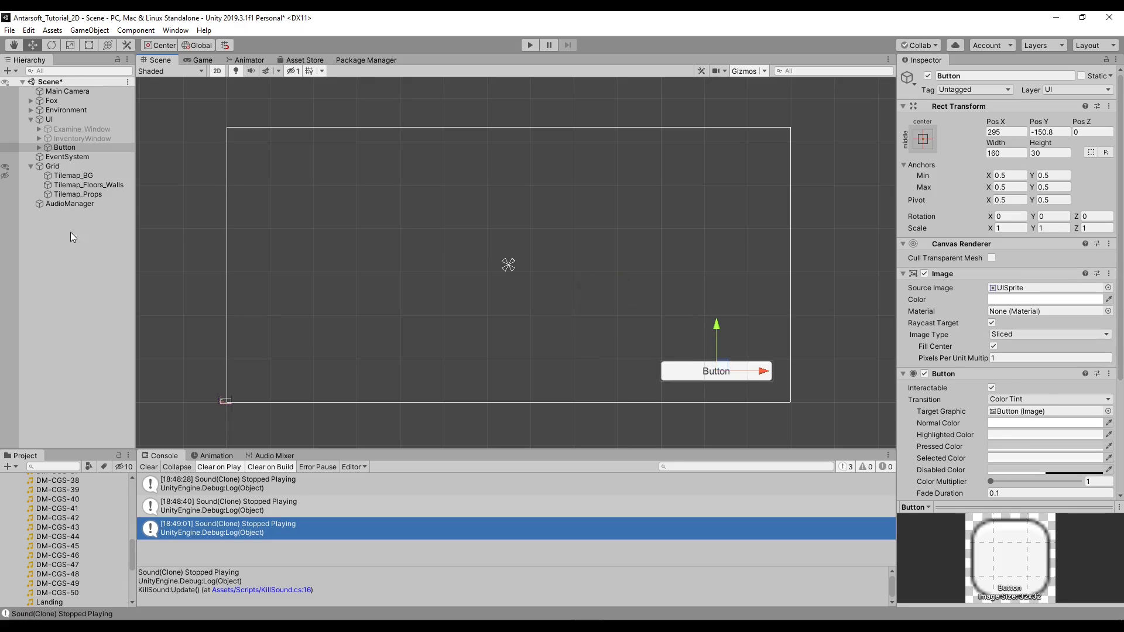
- Rename the button StartTiktokMusic and select its Text child
{"action": "left_click", "coordinate": [40, 147]}
{"action": "left_click", "coordinate": [61, 148]}
{"action": "type", "text": "StartTiktok"}
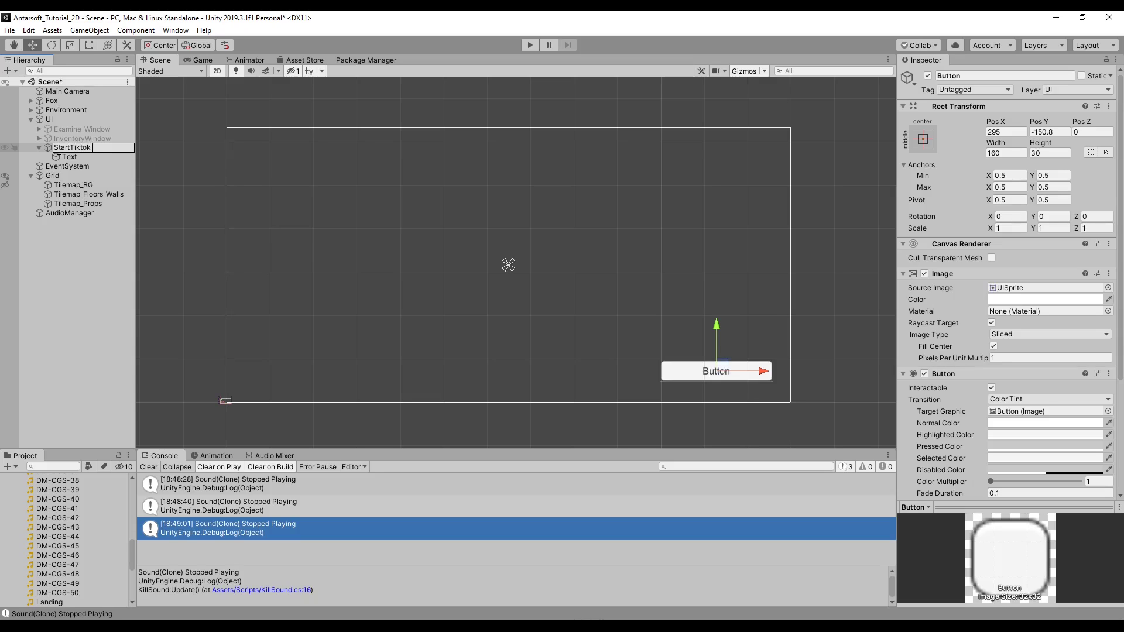
{"action": "type", "text": "Music"}
{"action": "key", "text": "Return"}
{"action": "double_click", "coordinate": [64, 156]}
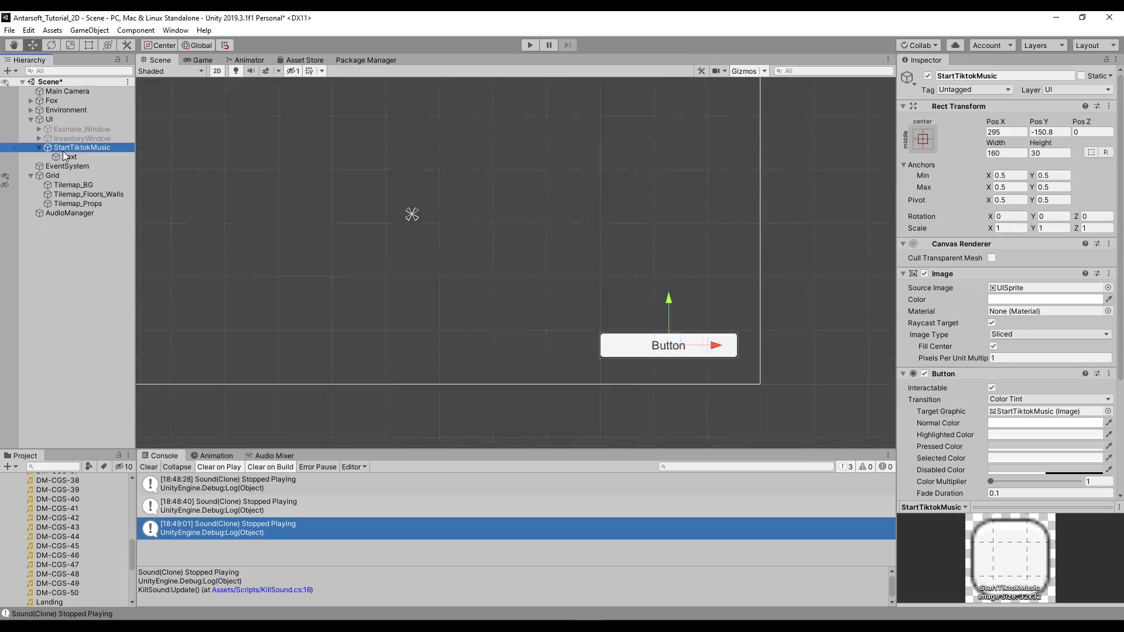
- Set the button's label text to TikTok and reselect StartTiktokMusic
{"action": "left_click", "coordinate": [992, 301]}
{"action": "type", "text": "TikTok"}
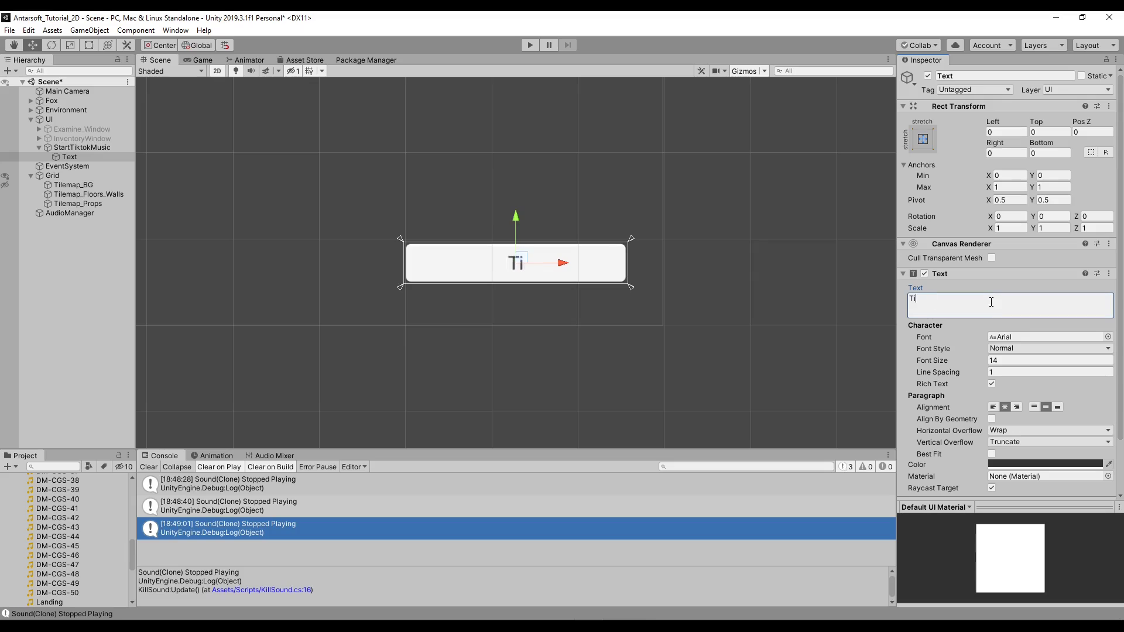
{"action": "left_click", "coordinate": [74, 148]}
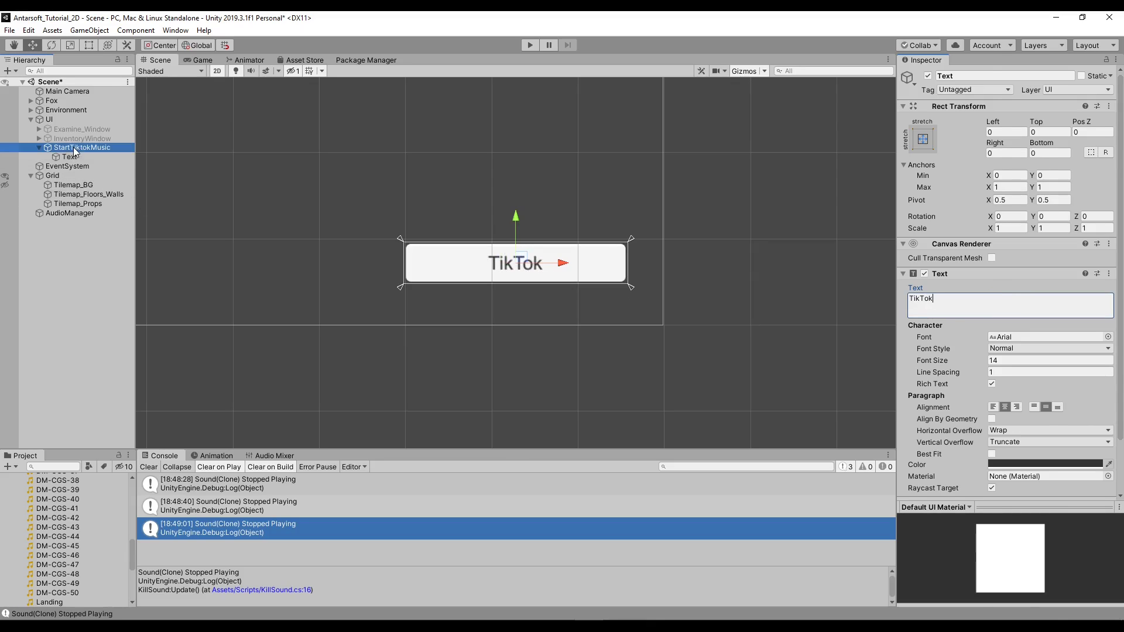
{"action": "left_click", "coordinate": [39, 147]}
{"action": "scroll", "coordinate": [1003, 448], "scroll_direction": "down", "scroll_amount": 6}
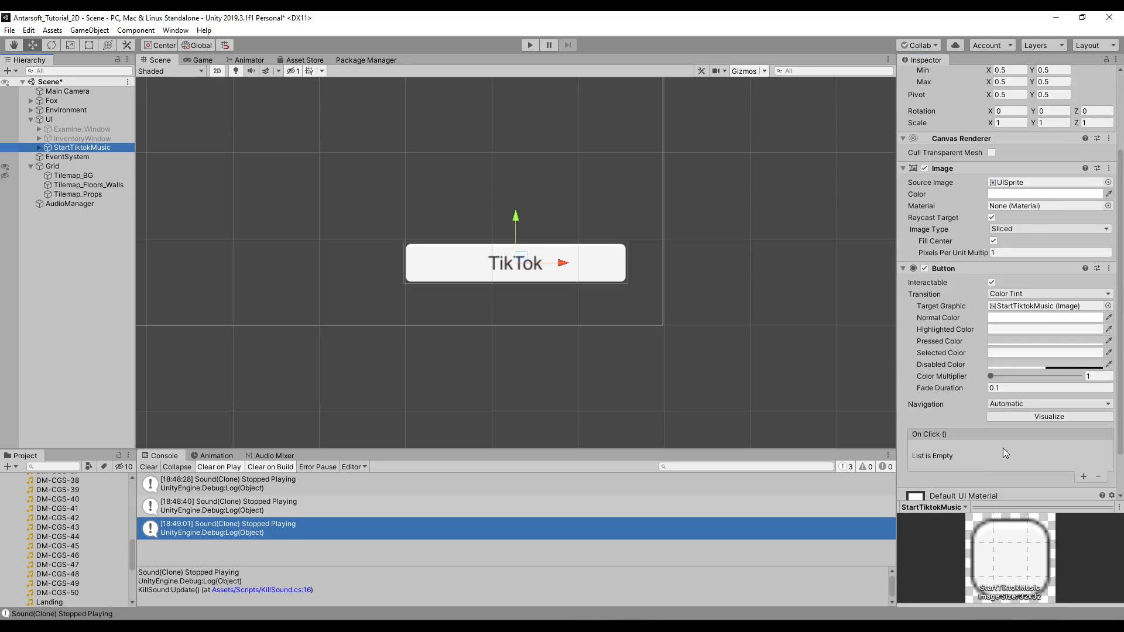
- Add an On Click event calling AudioManager.PlayMusic with argument tiktok
{"action": "left_click", "coordinate": [1082, 427]}
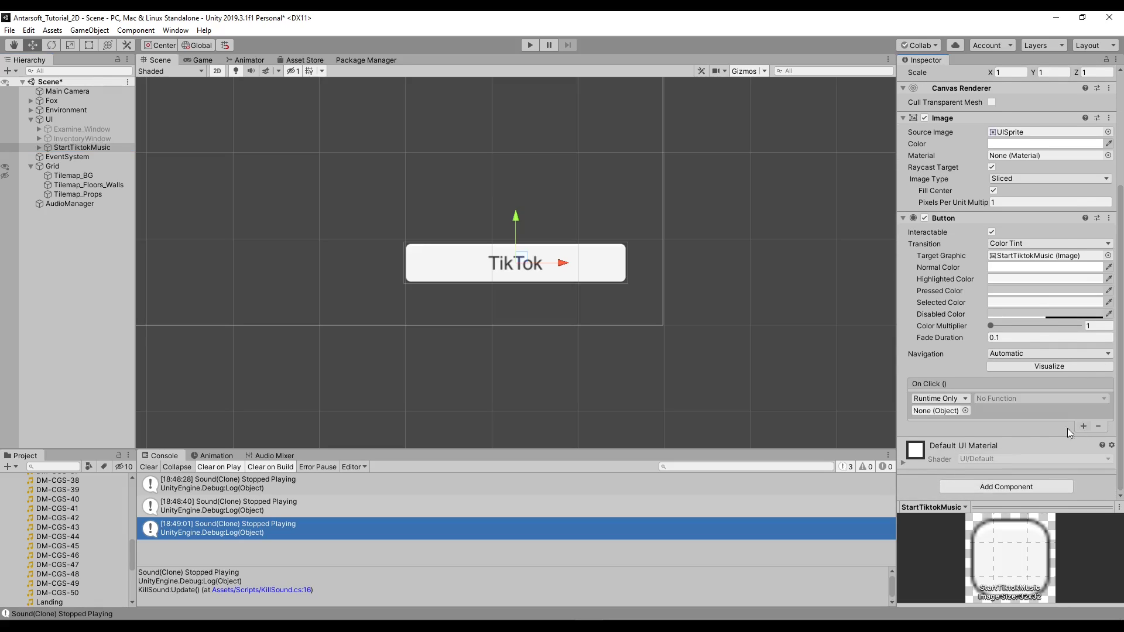
{"action": "left_click_drag", "start_coordinate": [61, 205], "coordinate": [956, 412]}
{"action": "left_click", "coordinate": [993, 402]}
{"action": "mouse_move", "coordinate": [1017, 457]}
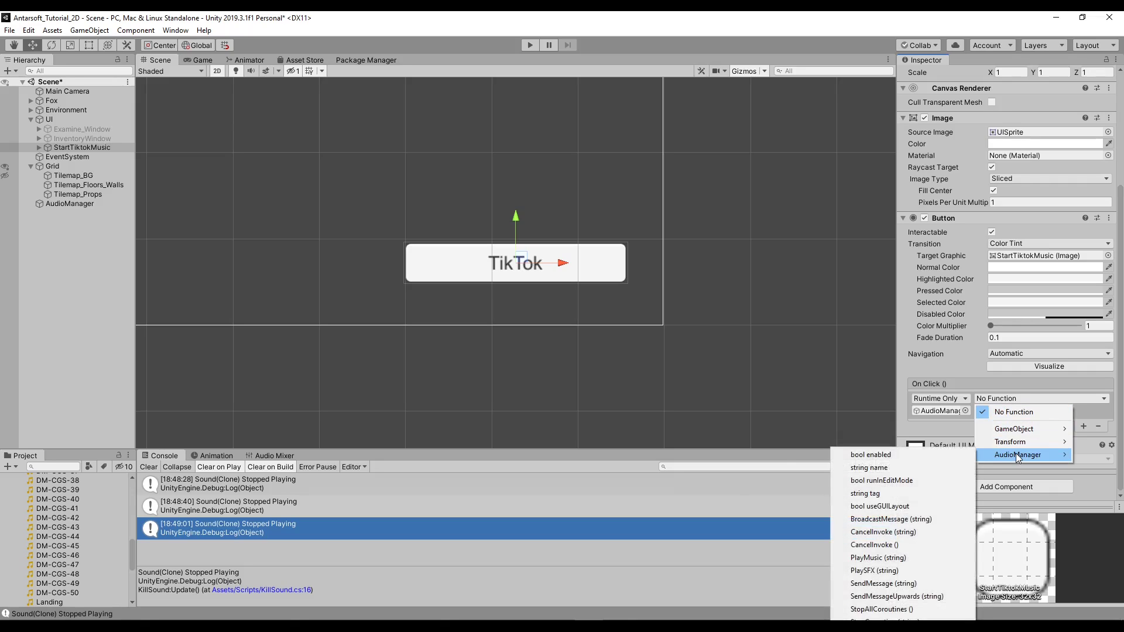
{"action": "left_click", "coordinate": [879, 558]}
{"action": "left_click", "coordinate": [997, 413]}
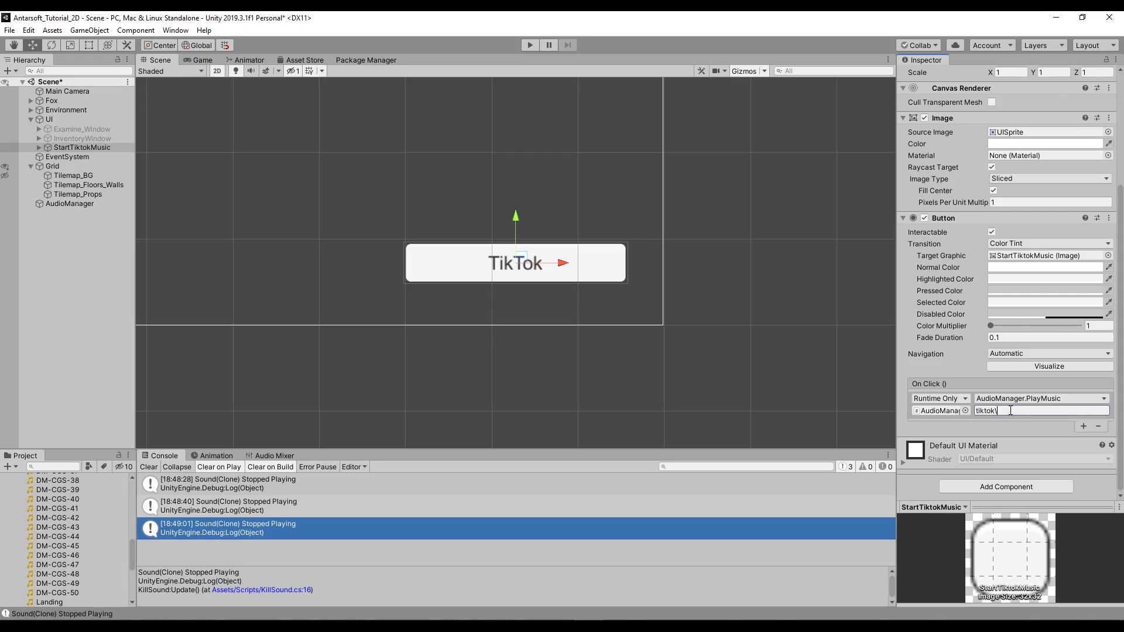
{"action": "left_click", "coordinate": [93, 185]}
{"action": "left_click", "coordinate": [92, 147]}
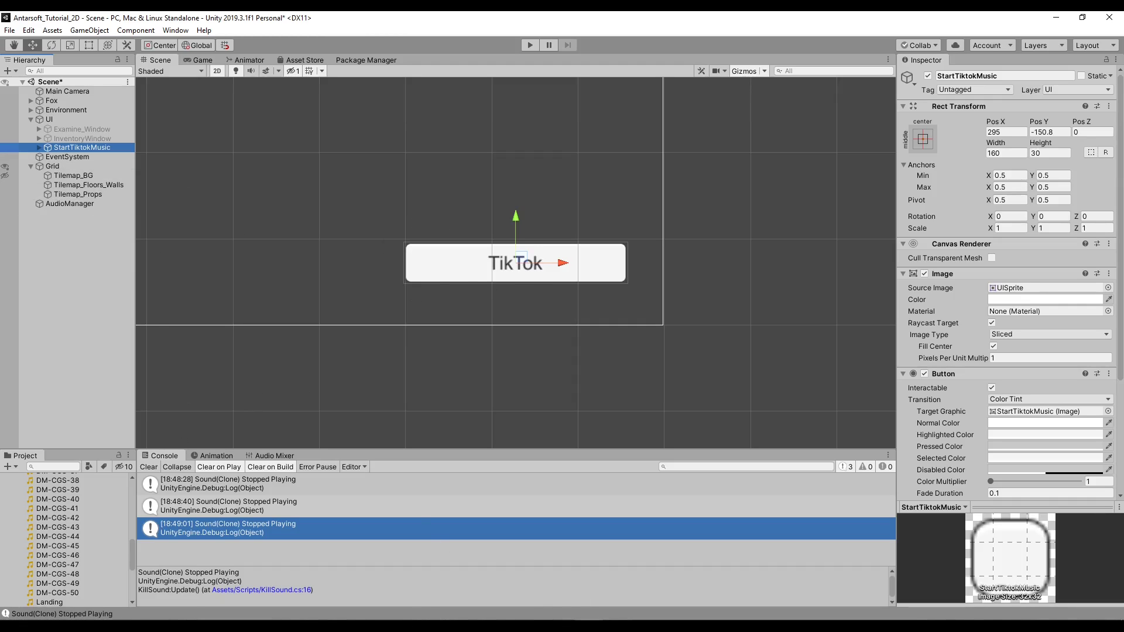
{"action": "left_click", "coordinate": [58, 119]}
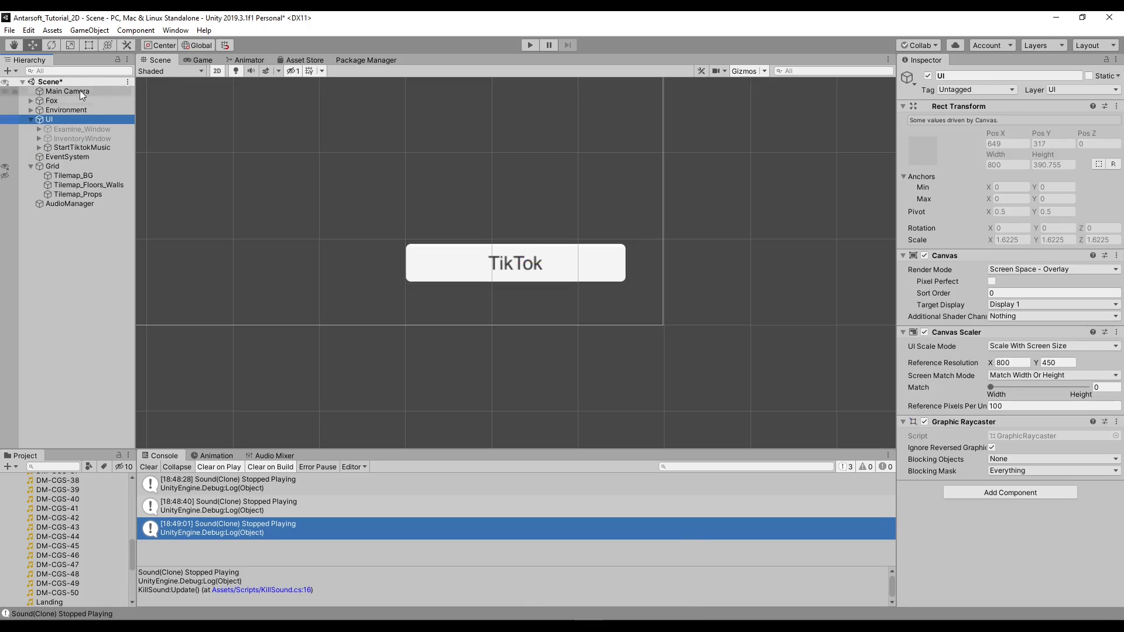
{"action": "left_click", "coordinate": [73, 92]}
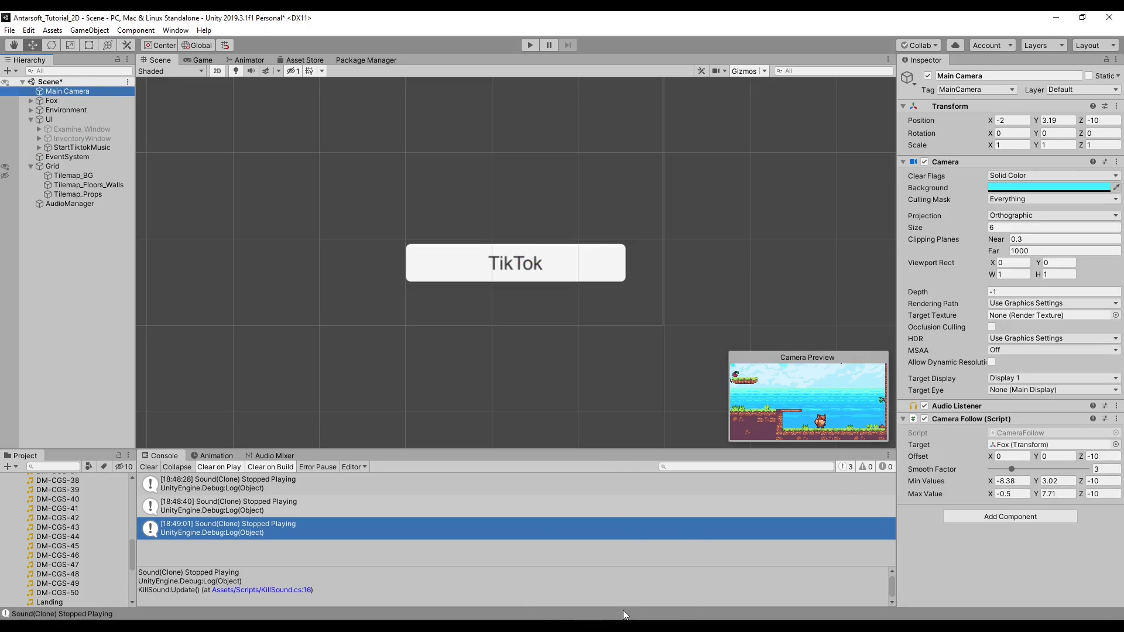
{"action": "key", "text": "alt+Tab"}
- In Item.cs, add then remove an AudioManager.instance.PlayMusic("StartMusic") line, and save
{"action": "left_click", "coordinate": [174, 61]}
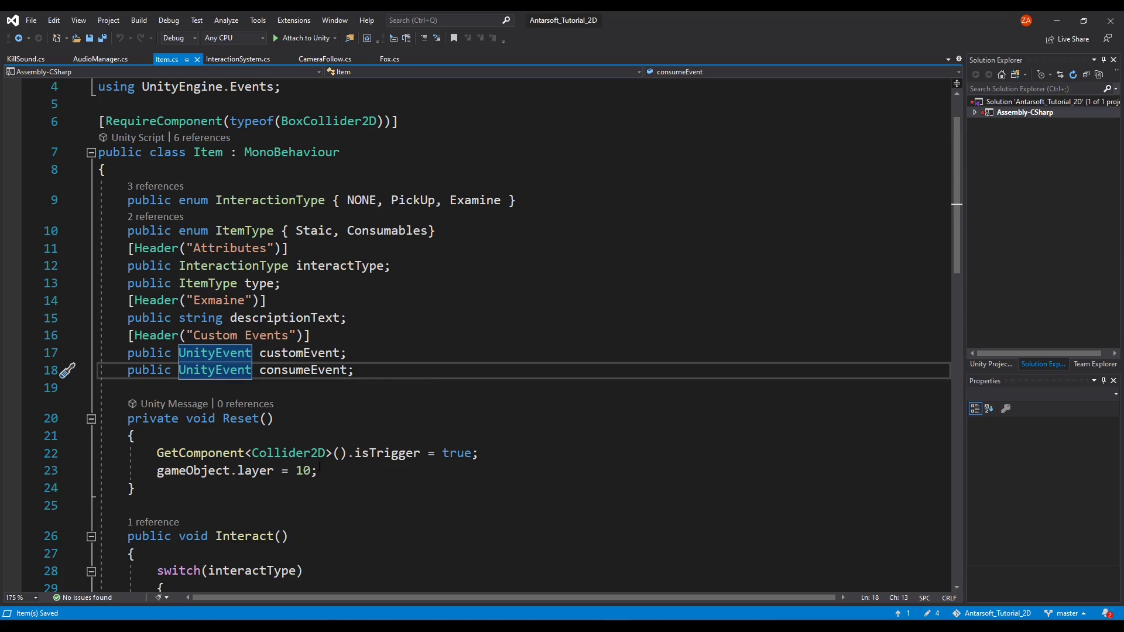
{"action": "left_click", "coordinate": [332, 480]}
{"action": "key", "text": "Return"}
{"action": "key", "text": "Return"}
{"action": "type", "text": "Auid"}
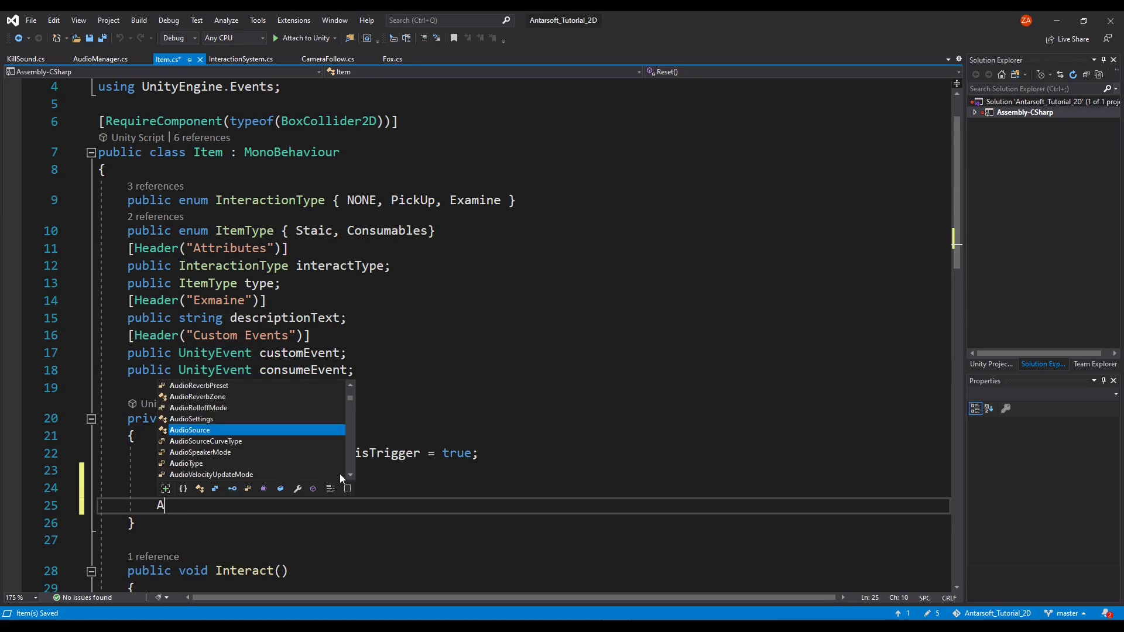
{"action": "key", "text": "BackSpace"}
{"action": "key", "text": "BackSpace"}
{"action": "type", "text": "dioManager."}
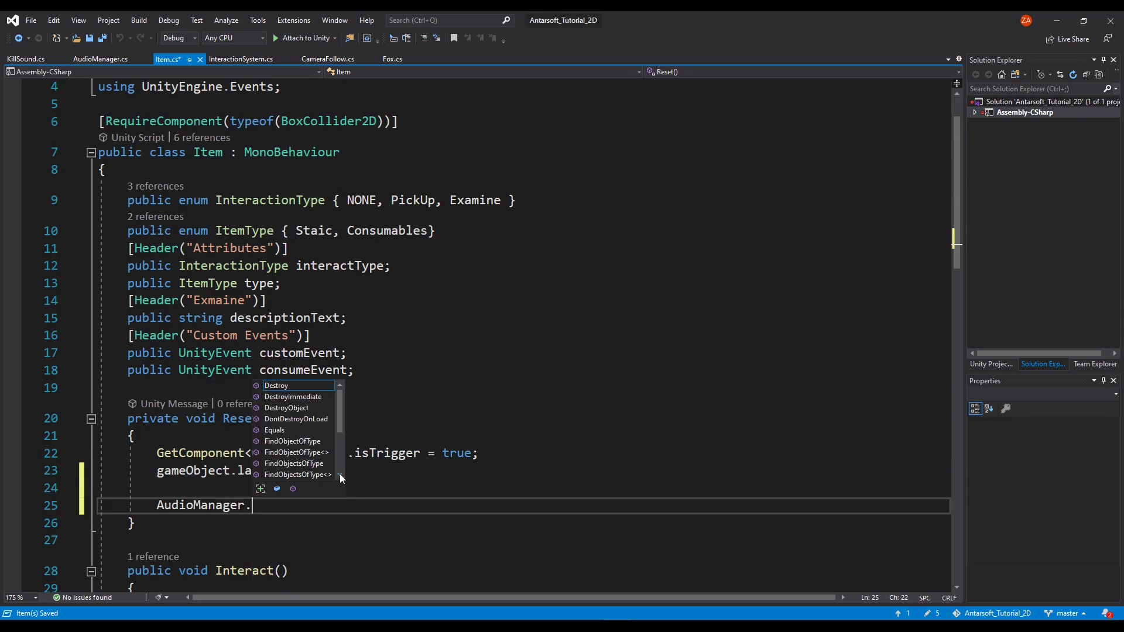
{"action": "type", "text": "instance.Pla"}
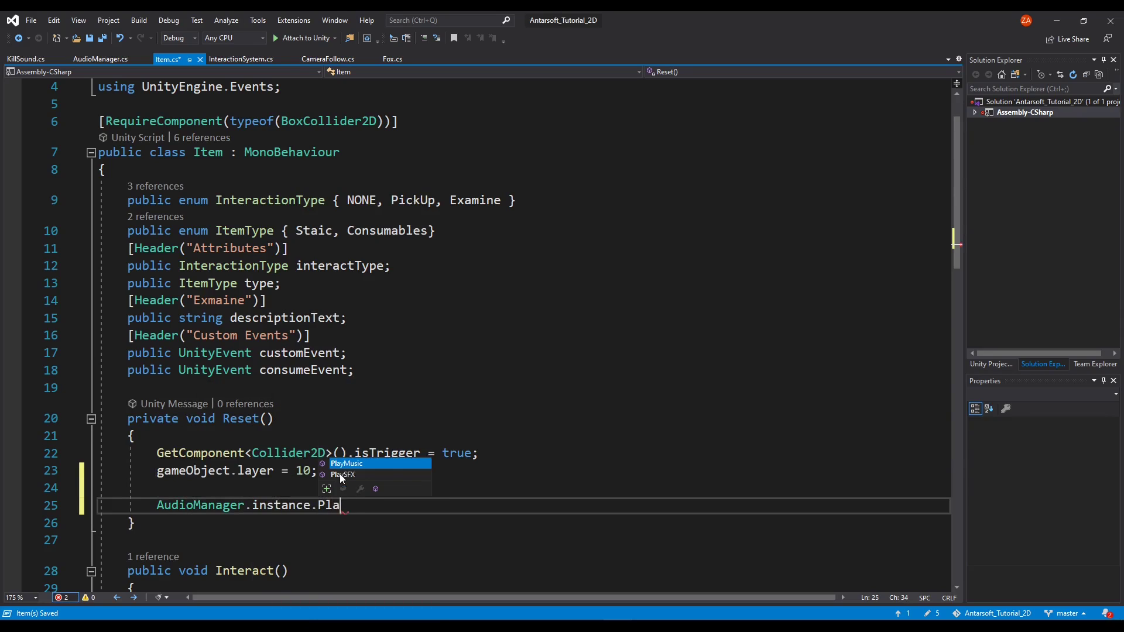
{"action": "type", "text": "ymusic(\""}
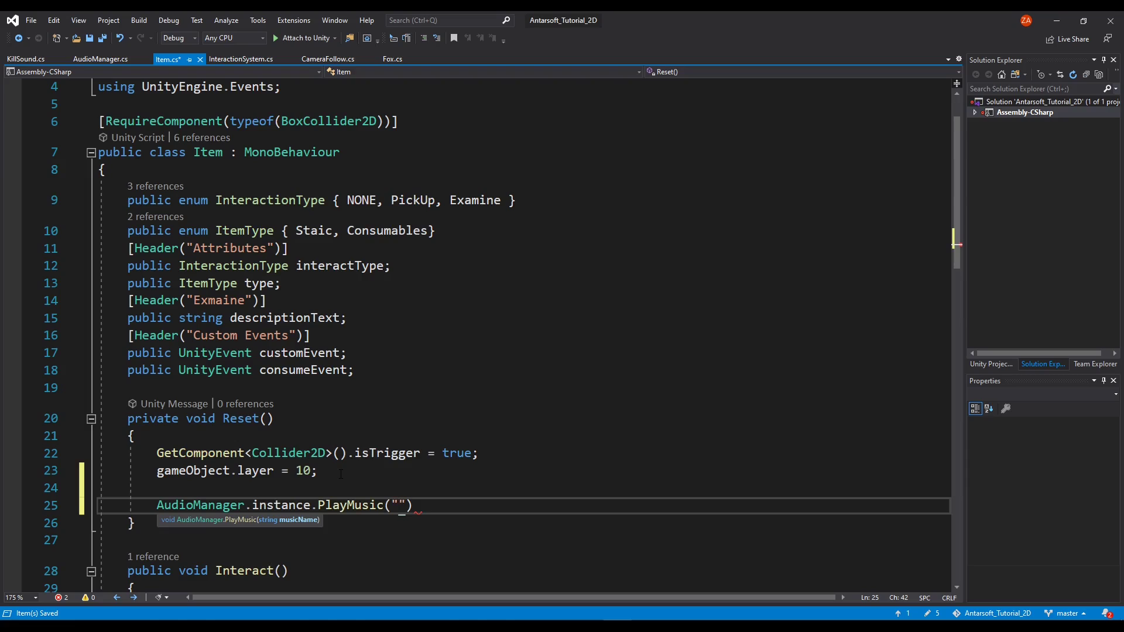
{"action": "type", "text": "StartMusic\");"}
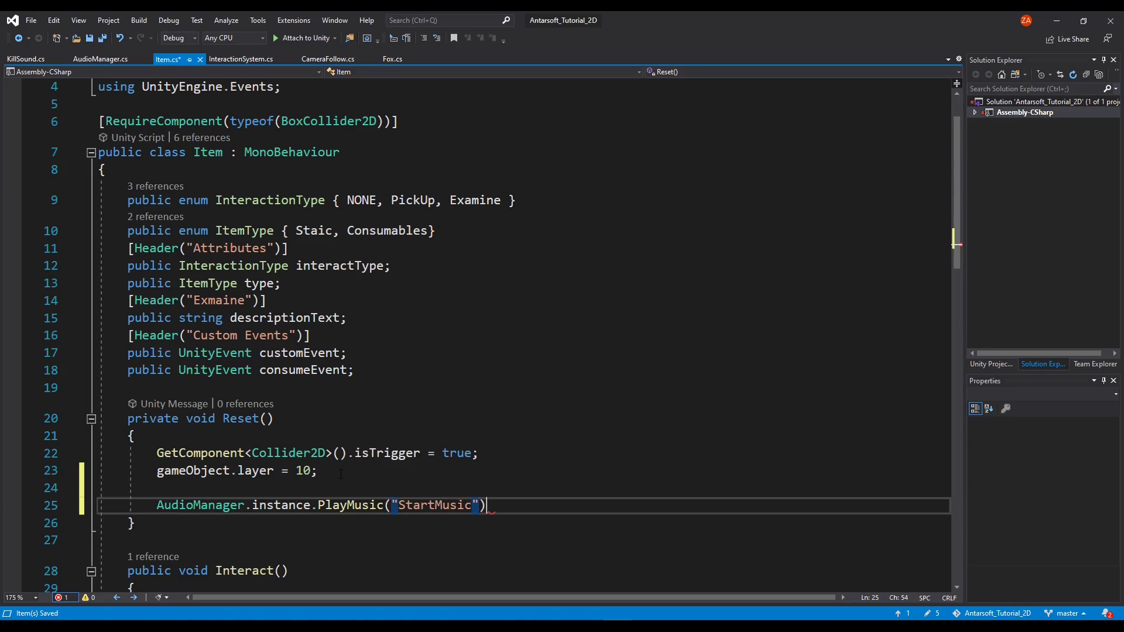
{"action": "key", "text": "ctrl+x"}
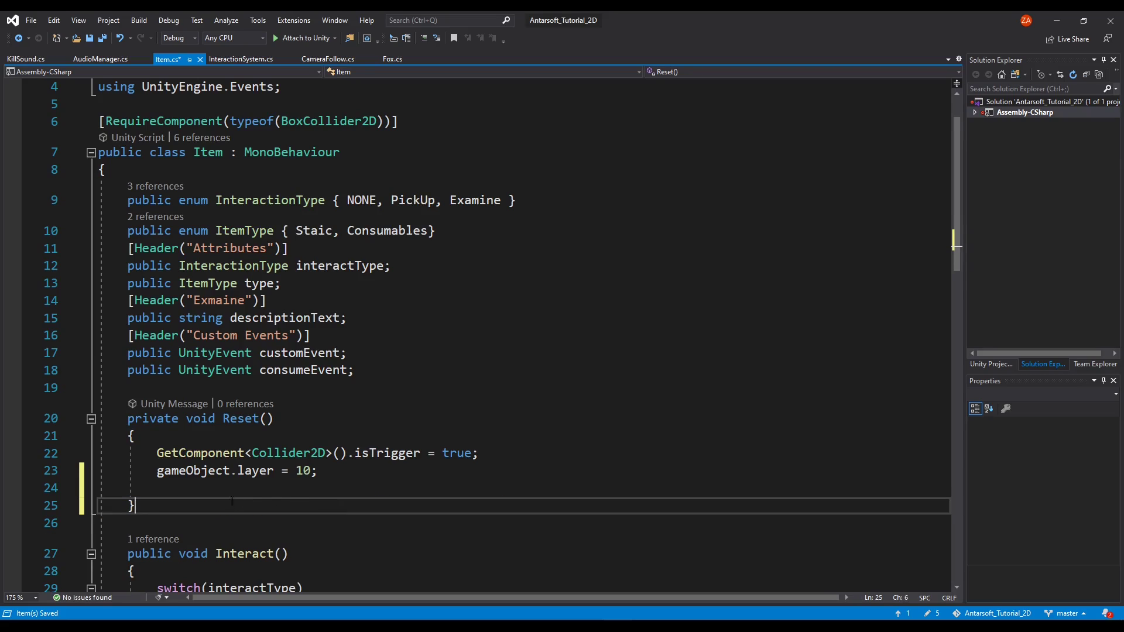
{"action": "key", "text": "Up"}
{"action": "key", "text": "BackSpace"}
{"action": "key", "text": "ctrl+s"}
- Return to AudioManager.cs and review PlayMusic's tiktok case and MusicObjectCreation
{"action": "left_click", "coordinate": [75, 60]}
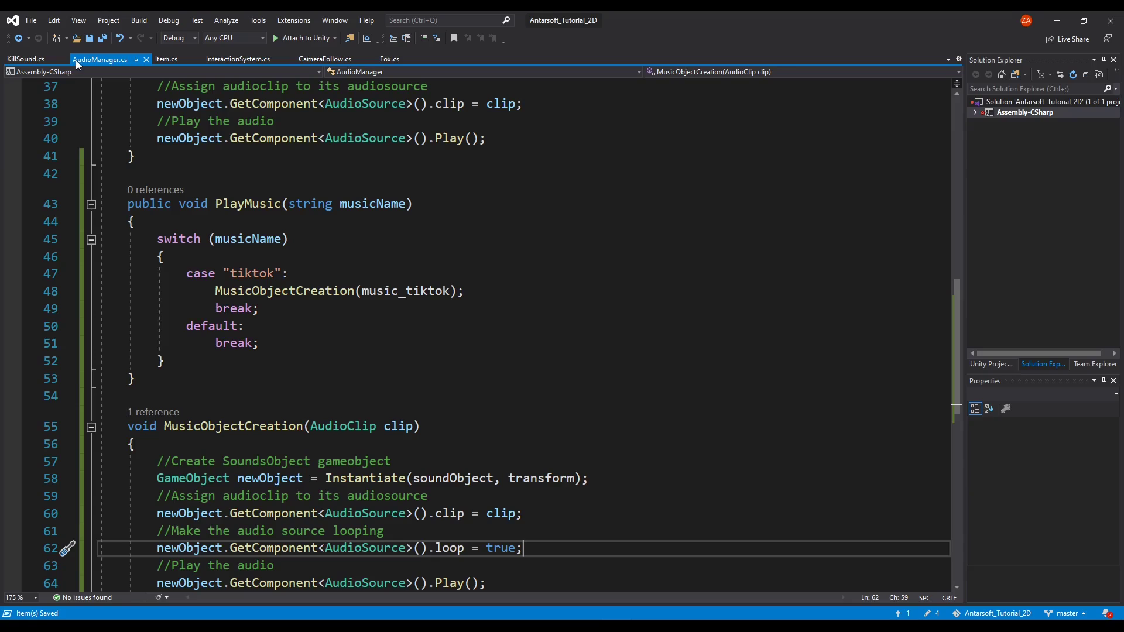
{"action": "left_click_drag", "start_coordinate": [953, 303], "coordinate": [942, 166]}
{"action": "left_click_drag", "start_coordinate": [340, 187], "coordinate": [253, 186]}
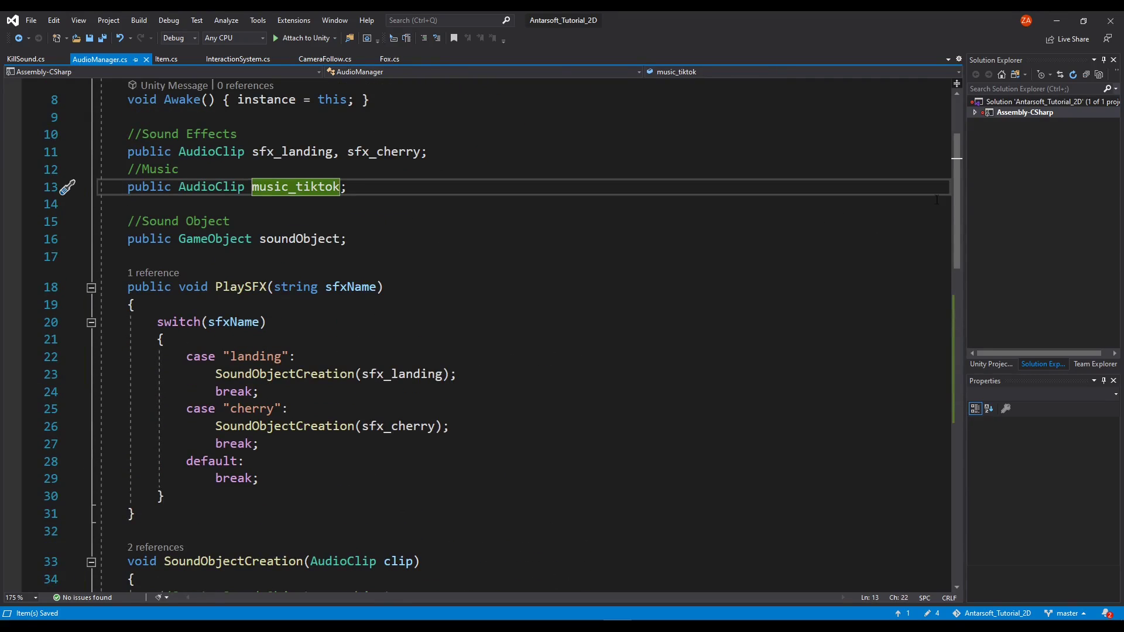
{"action": "left_click_drag", "start_coordinate": [958, 194], "coordinate": [958, 322]}
{"action": "scroll", "coordinate": [410, 351], "scroll_direction": "down", "scroll_amount": 4}
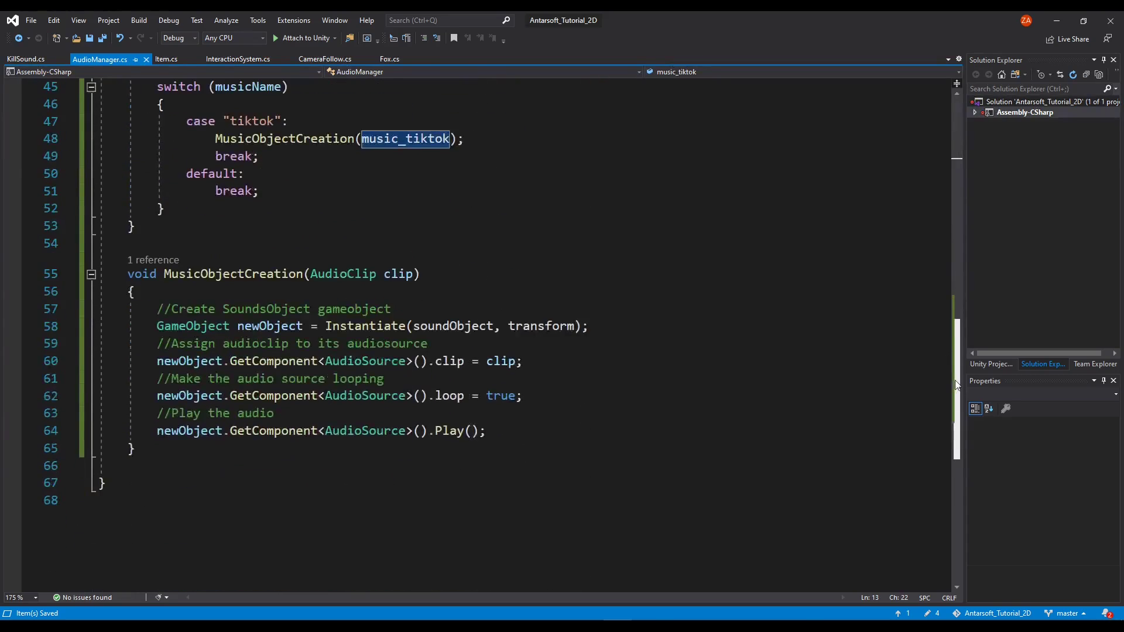
{"action": "scroll", "coordinate": [351, 293], "scroll_direction": "up", "scroll_amount": 2}
{"action": "left_click", "coordinate": [304, 258]}
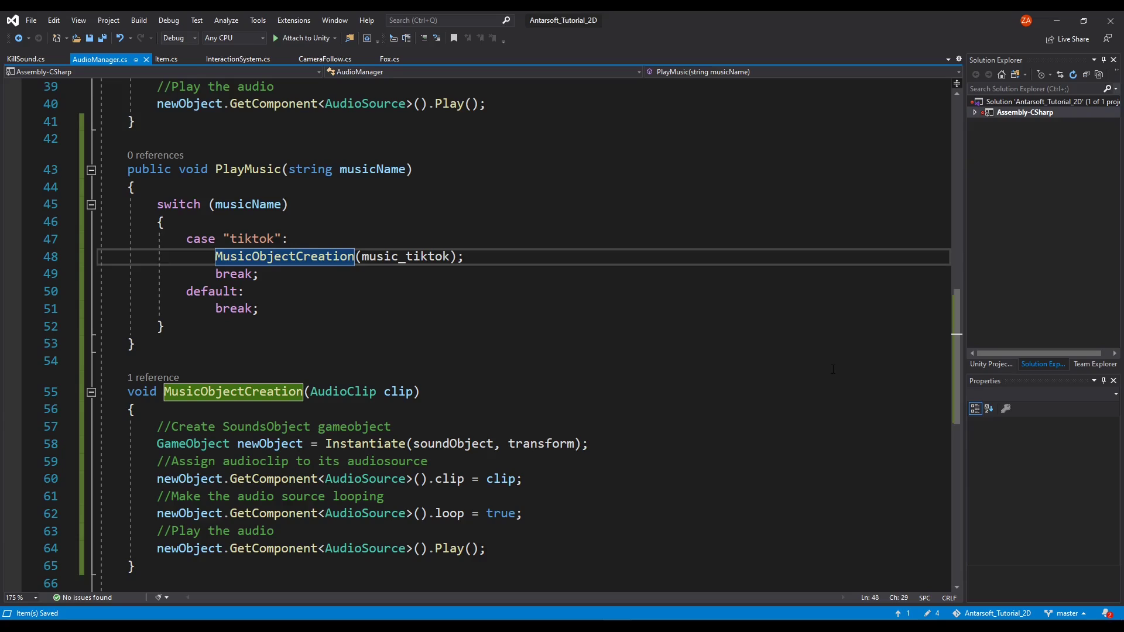
{"action": "left_click", "coordinate": [524, 262]}
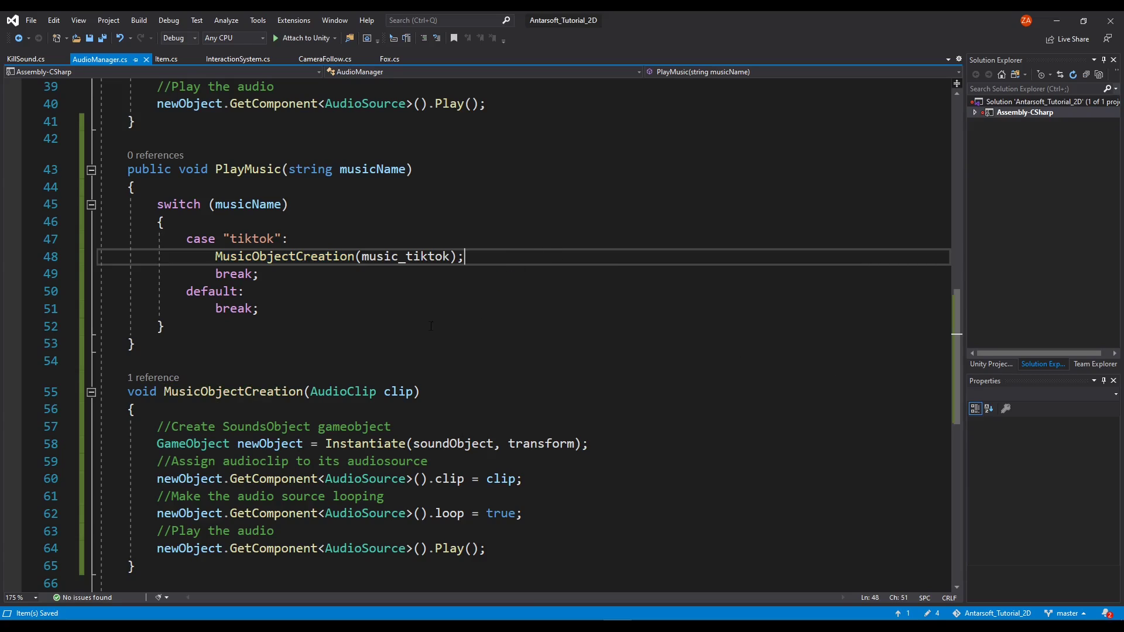
- Back in Unity, run the game in the Game view and press the in-game TikTok button to start music
{"action": "mouse_move", "coordinate": [532, 627]}
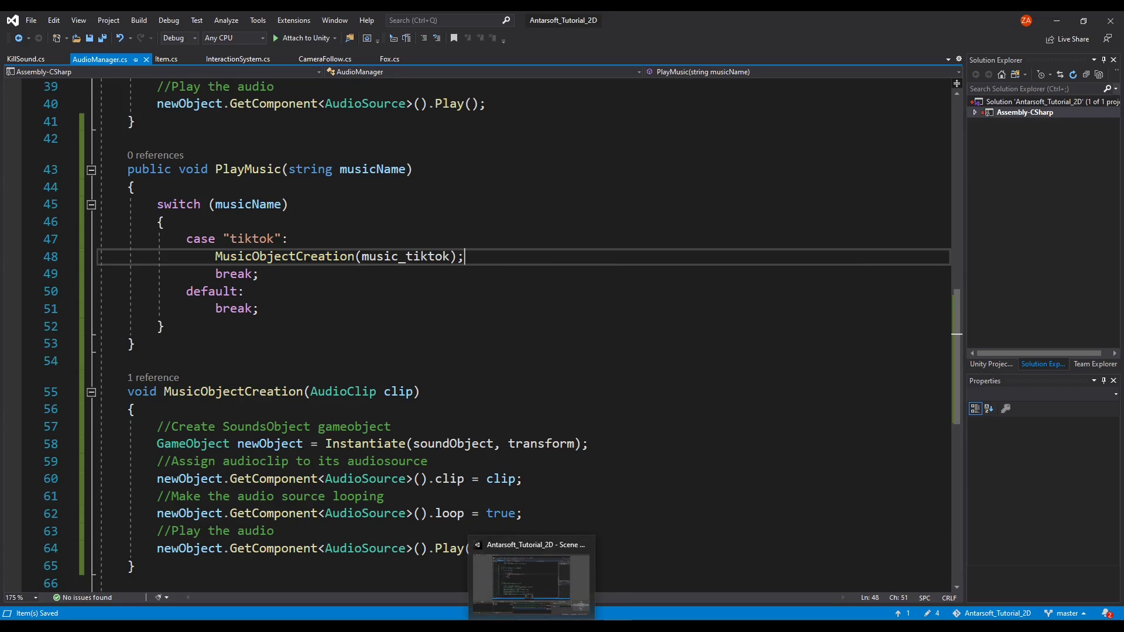
{"action": "left_click", "coordinate": [591, 595]}
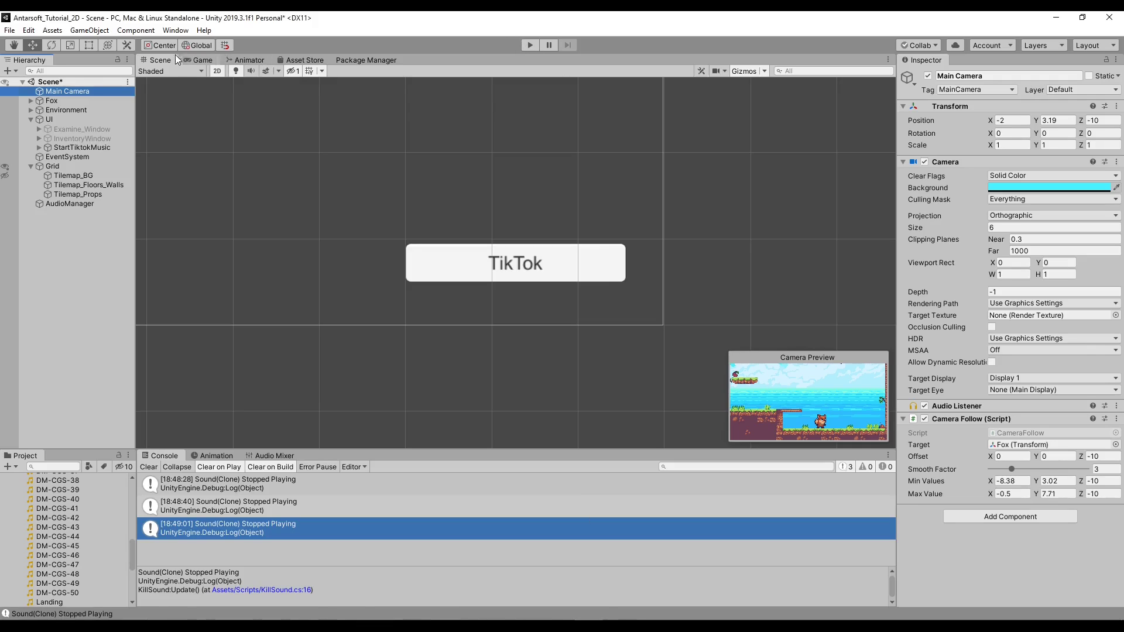
{"action": "left_click", "coordinate": [203, 60]}
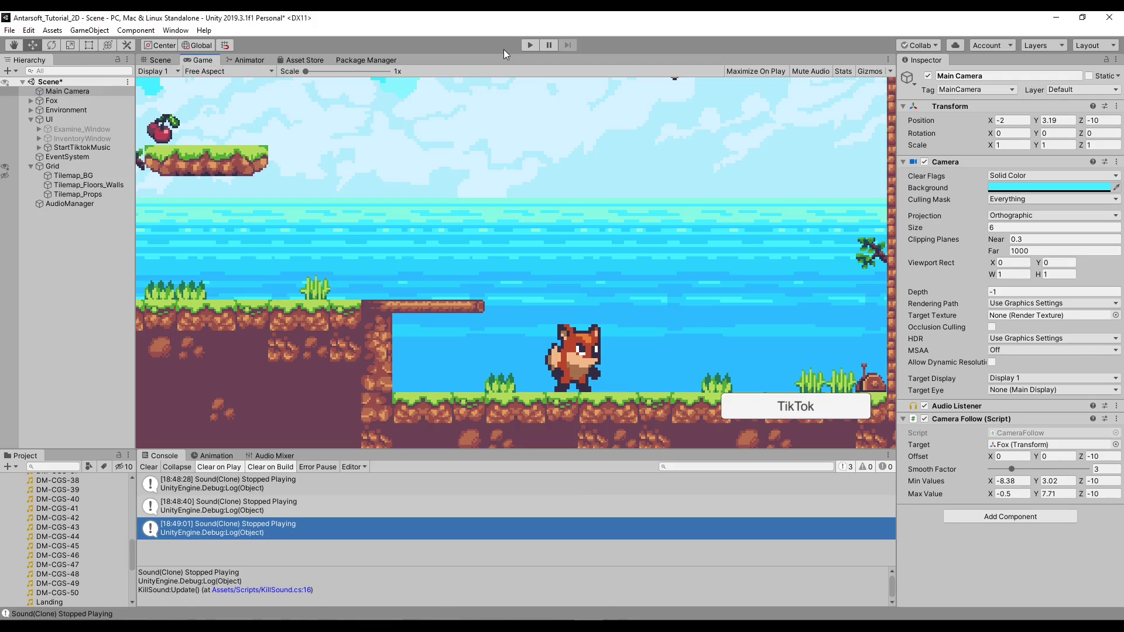
{"action": "left_click", "coordinate": [530, 45]}
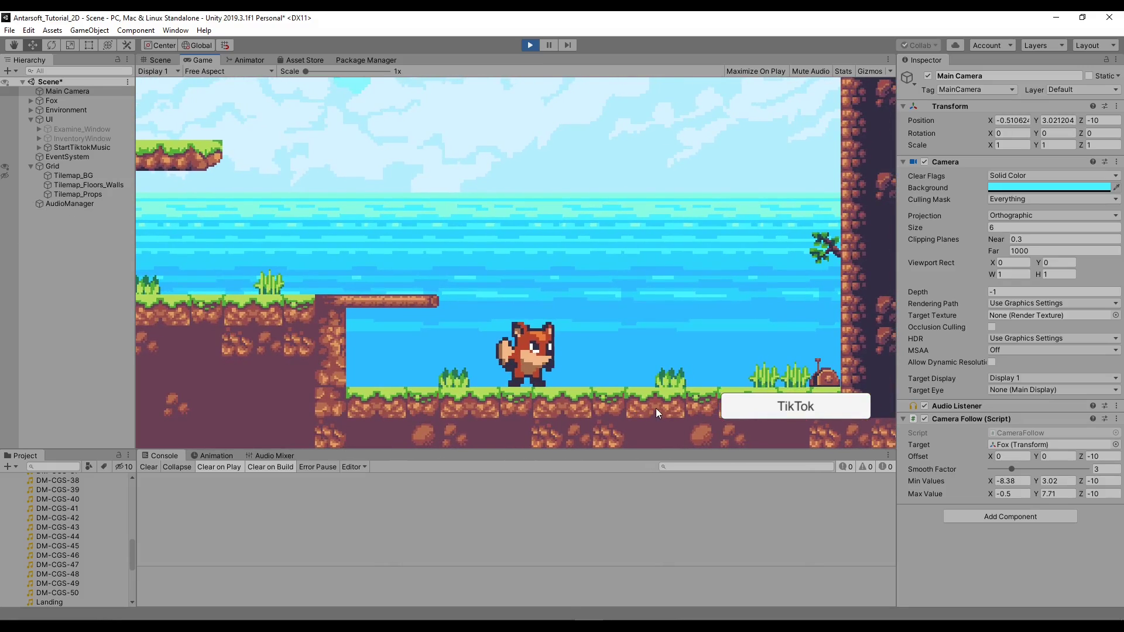
{"action": "left_click", "coordinate": [815, 413]}
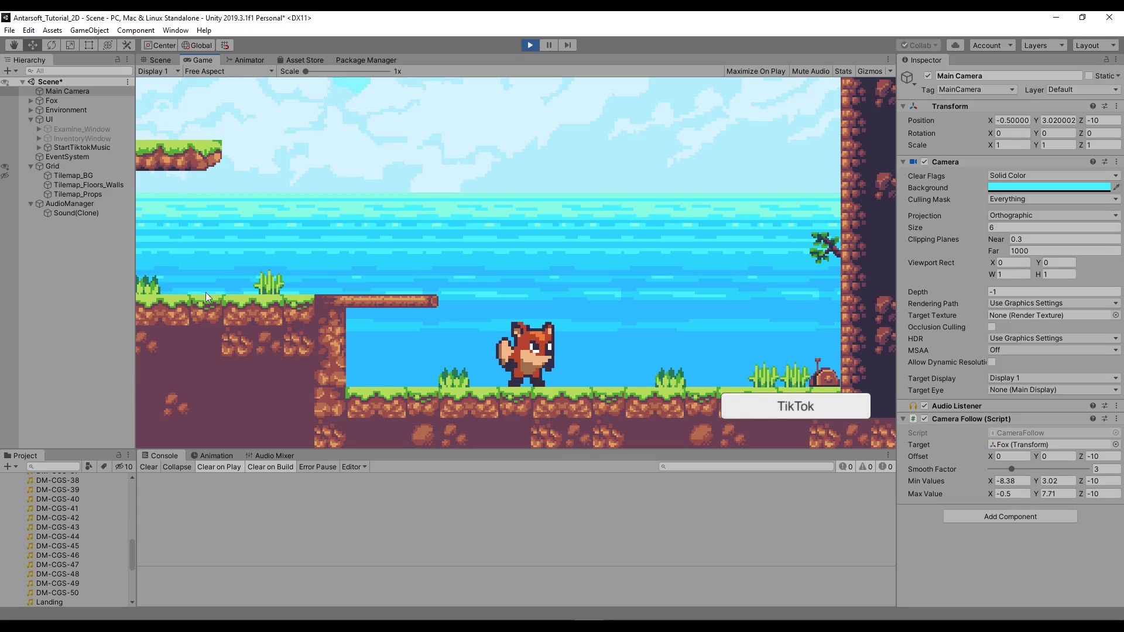
- Inspect the spawned Sound(Clone), move the fox right, then stop Play mode
{"action": "left_click", "coordinate": [88, 214]}
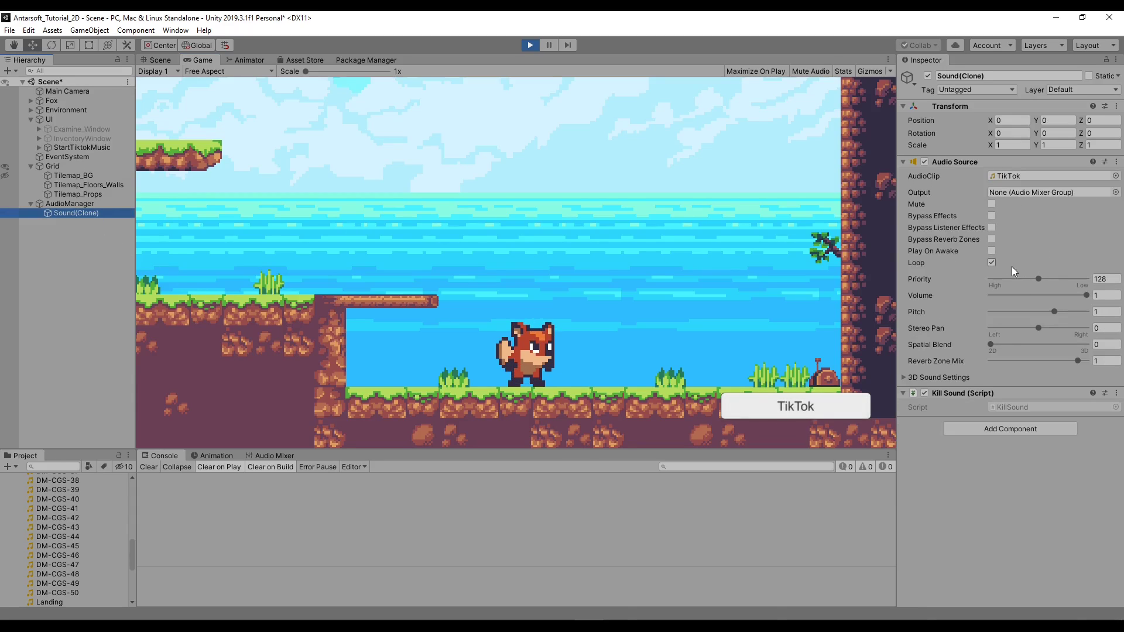
{"action": "left_click", "coordinate": [754, 322]}
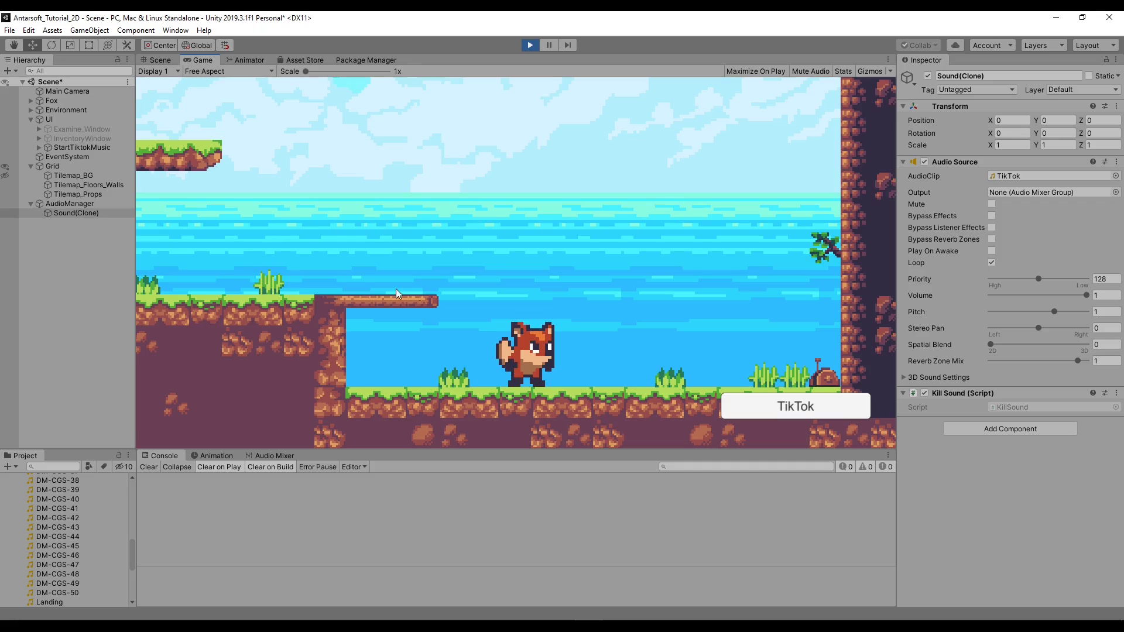
{"action": "key", "text": "Right"}
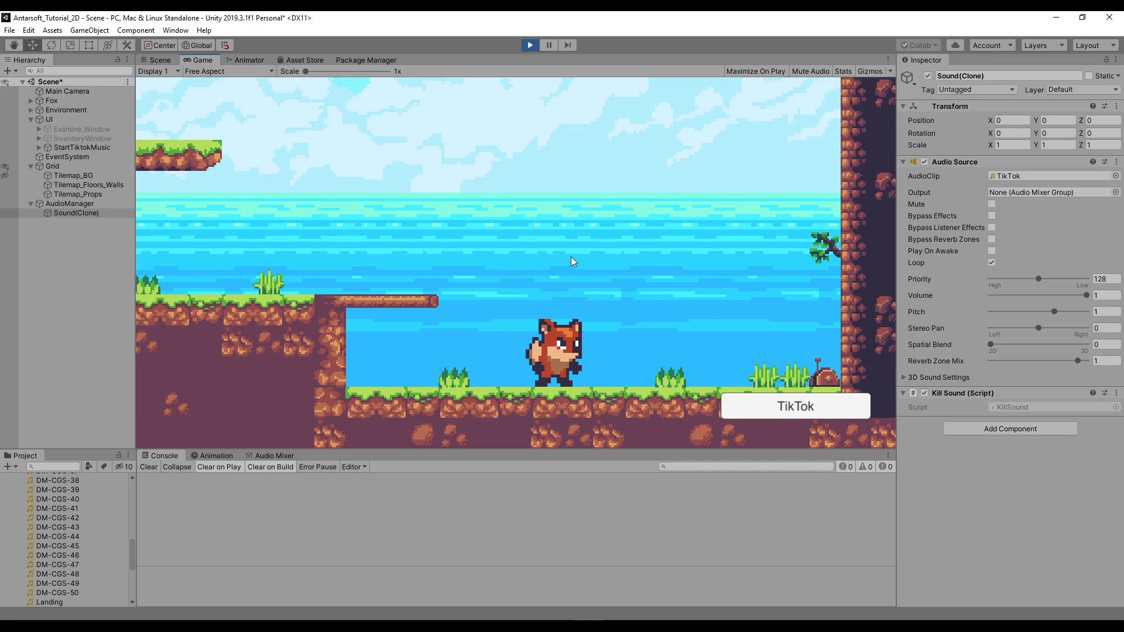
{"action": "left_click", "coordinate": [529, 45]}
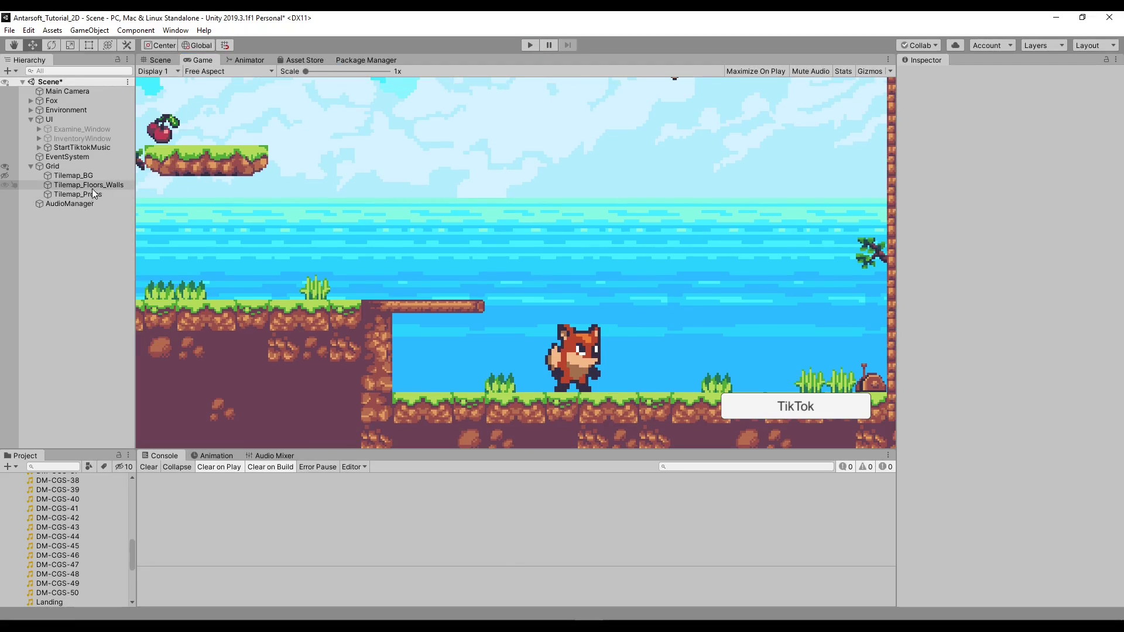
- Select AudioManager to show its Landing, Cherry and TikTok clips and the Sound object
{"action": "left_click", "coordinate": [97, 204]}
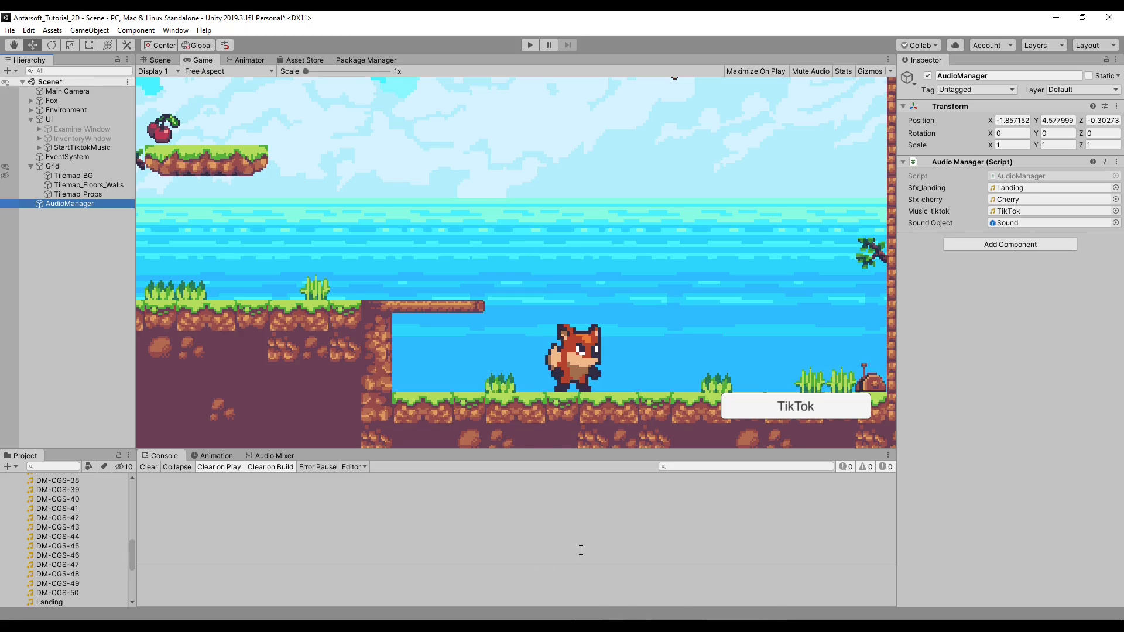
- Launch Paint and sketch an 'AM' oval with flag shapes above it
{"action": "key", "text": "super"}
{"action": "type", "text": "paint"}
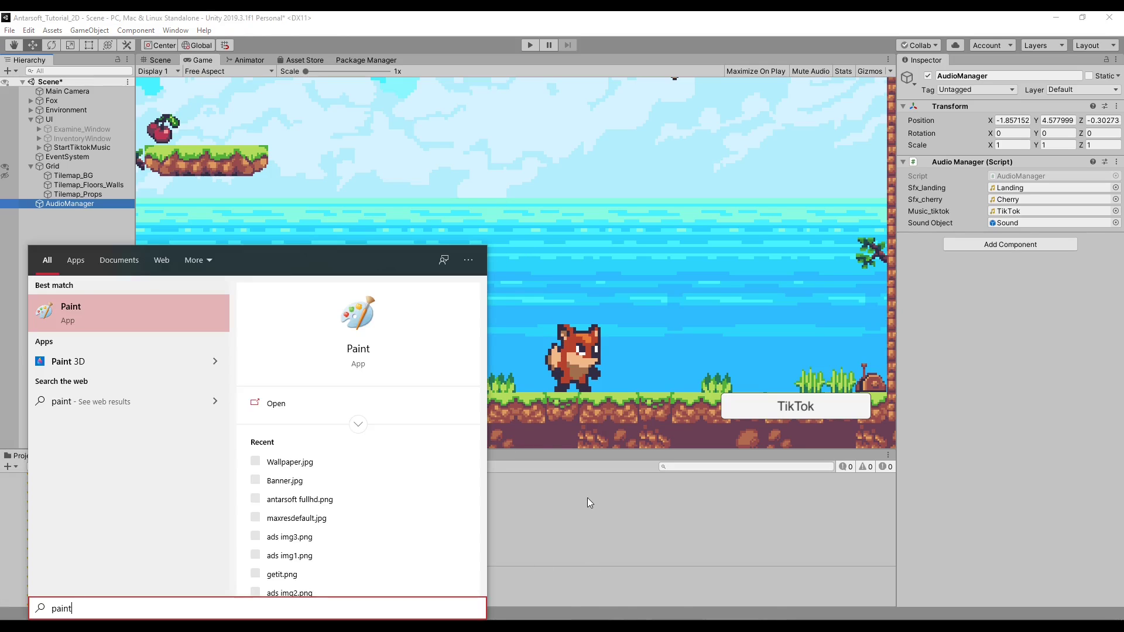
{"action": "key", "text": "Return"}
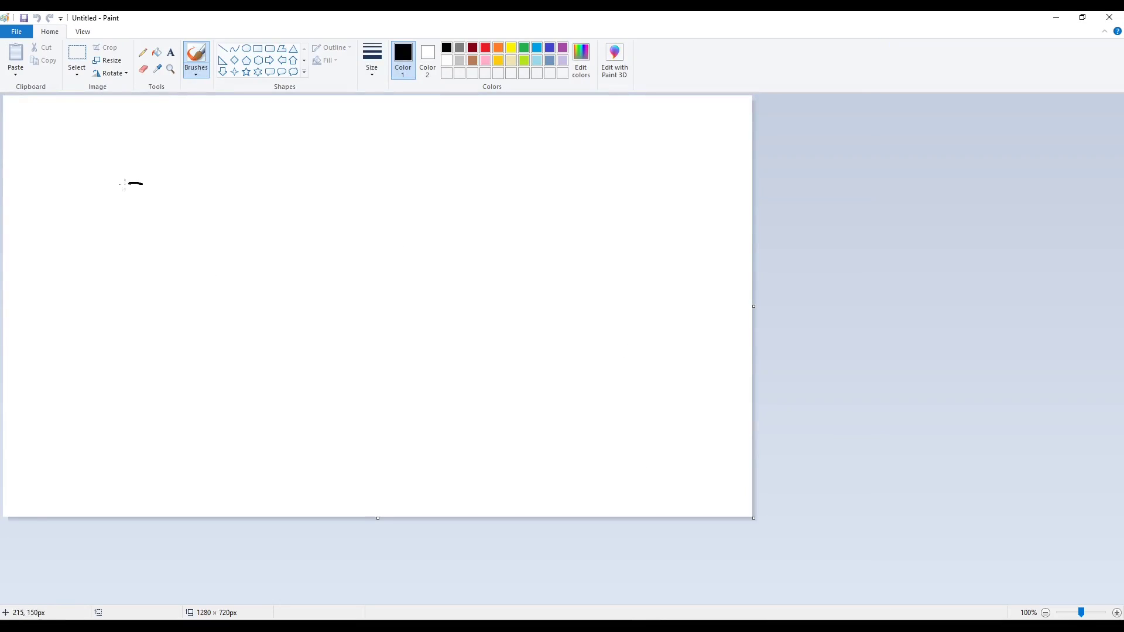
{"action": "mouse_move", "coordinate": [125, 184]}
{"action": "left_mouse_down"}
{"action": "mouse_move", "coordinate": [172, 258]}
{"action": "mouse_move", "coordinate": [181, 204]}
{"action": "mouse_move", "coordinate": [141, 194]}
{"action": "mouse_move", "coordinate": [115, 241]}
{"action": "mouse_move", "coordinate": [125, 220]}
{"action": "mouse_move", "coordinate": [143, 239]}
{"action": "left_mouse_up"}
{"action": "mouse_move", "coordinate": [118, 226]}
{"action": "left_mouse_down"}
{"action": "mouse_move", "coordinate": [180, 244]}
{"action": "mouse_move", "coordinate": [189, 157]}
{"action": "mouse_move", "coordinate": [294, 150]}
{"action": "left_mouse_up"}
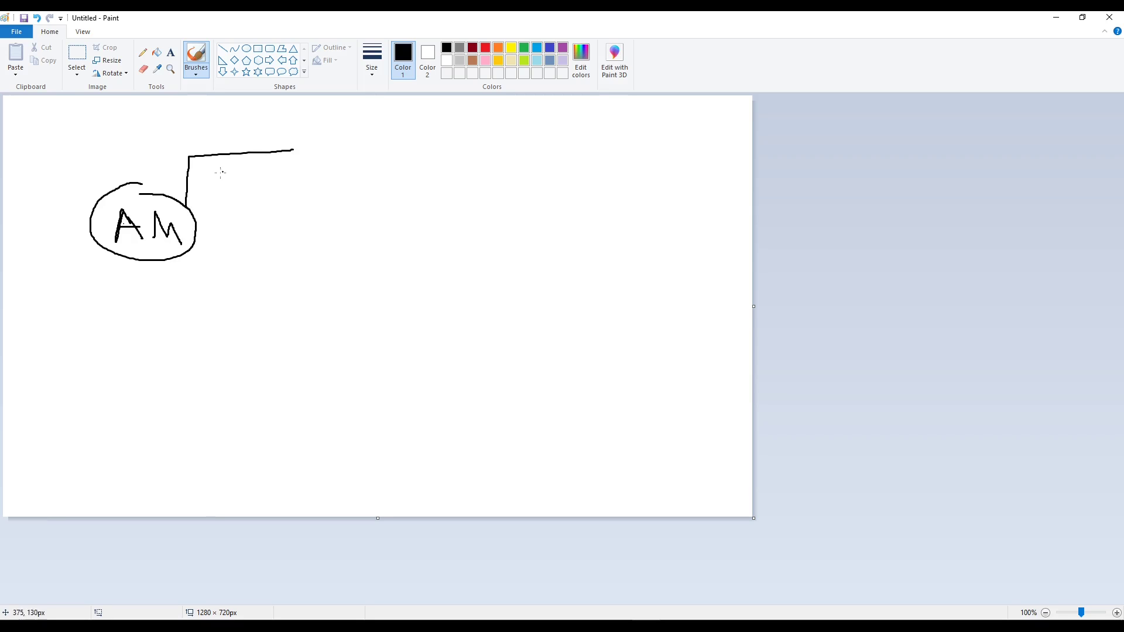
{"action": "left_click_drag", "start_coordinate": [193, 177], "coordinate": [293, 170]}
{"action": "mouse_move", "coordinate": [137, 194]}
{"action": "left_mouse_down"}
{"action": "mouse_move", "coordinate": [136, 166]}
{"action": "mouse_move", "coordinate": [79, 156]}
{"action": "mouse_move", "coordinate": [75, 174]}
{"action": "mouse_move", "coordinate": [123, 161]}
{"action": "mouse_move", "coordinate": [94, 175]}
{"action": "left_mouse_up"}
{"action": "left_click_drag", "start_coordinate": [82, 161], "coordinate": [128, 160]}
{"action": "left_click_drag", "start_coordinate": [129, 161], "coordinate": [85, 165]}
{"action": "left_click_drag", "start_coordinate": [210, 168], "coordinate": [258, 161]}
{"action": "left_click_drag", "start_coordinate": [212, 165], "coordinate": [263, 162]}
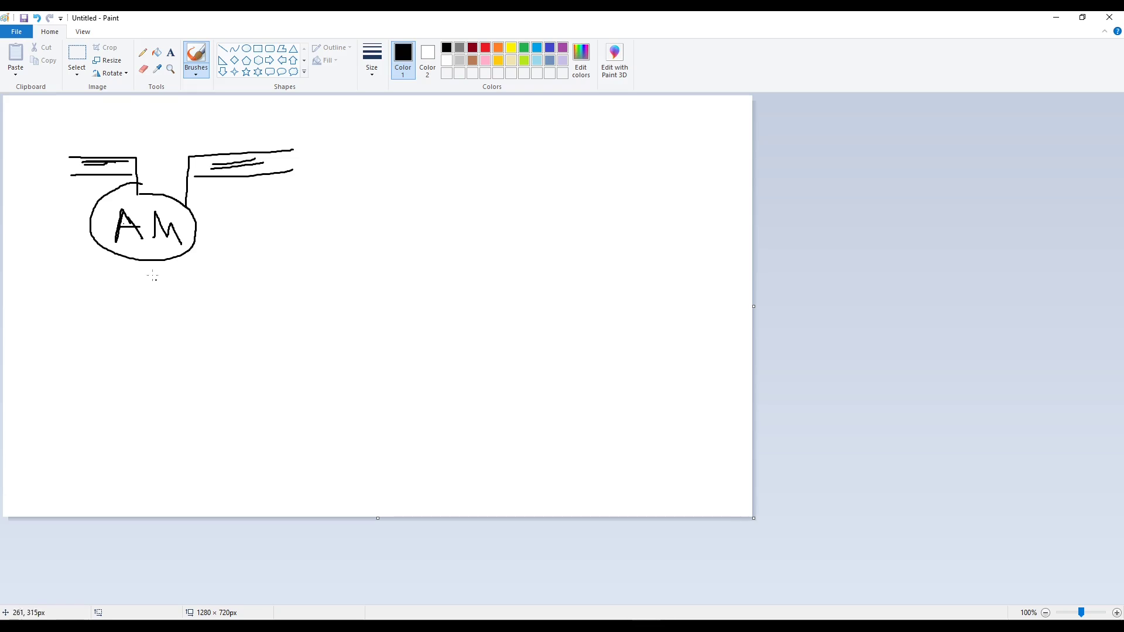
- Link the AM oval to a speaker-like sound object with sound waves, and circle elements for emphasis
{"action": "mouse_move", "coordinate": [149, 262]}
{"action": "left_mouse_down"}
{"action": "mouse_move", "coordinate": [147, 335]}
{"action": "mouse_move", "coordinate": [231, 354]}
{"action": "mouse_move", "coordinate": [345, 343]}
{"action": "mouse_move", "coordinate": [264, 325]}
{"action": "mouse_move", "coordinate": [252, 344]}
{"action": "mouse_move", "coordinate": [277, 357]}
{"action": "mouse_move", "coordinate": [282, 340]}
{"action": "mouse_move", "coordinate": [284, 369]}
{"action": "mouse_move", "coordinate": [318, 343]}
{"action": "mouse_move", "coordinate": [307, 343]}
{"action": "mouse_move", "coordinate": [328, 290]}
{"action": "mouse_move", "coordinate": [395, 327]}
{"action": "mouse_move", "coordinate": [344, 343]}
{"action": "left_mouse_up"}
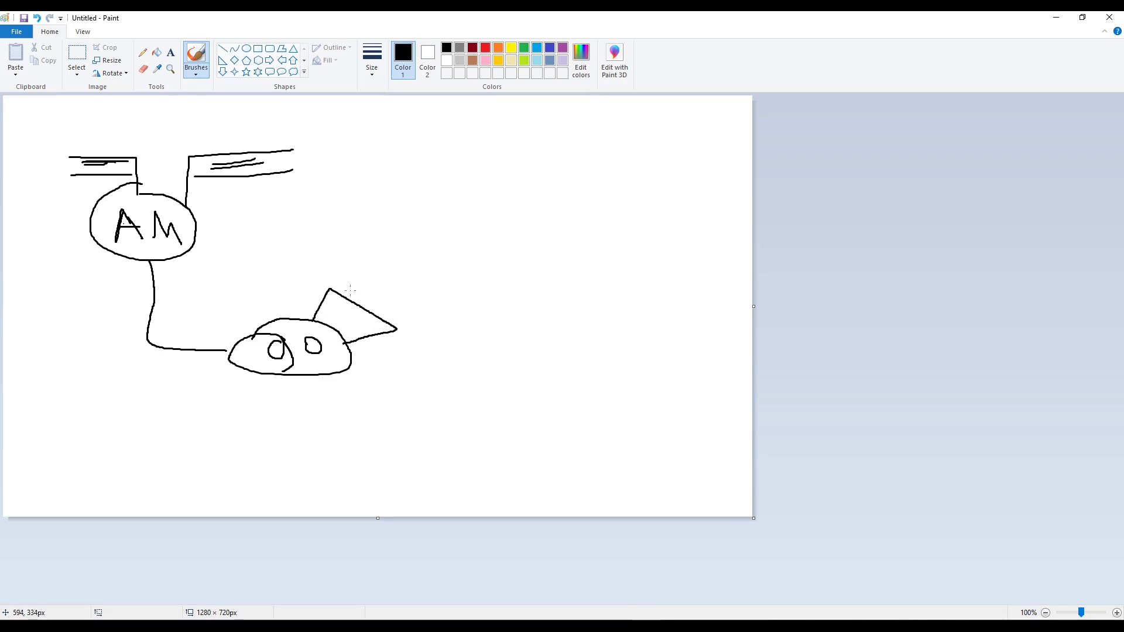
{"action": "mouse_move", "coordinate": [348, 278]}
{"action": "left_mouse_down"}
{"action": "mouse_move", "coordinate": [398, 298]}
{"action": "mouse_move", "coordinate": [422, 288]}
{"action": "left_mouse_up"}
{"action": "mouse_move", "coordinate": [389, 249]}
{"action": "left_mouse_down"}
{"action": "mouse_move", "coordinate": [428, 265]}
{"action": "mouse_move", "coordinate": [457, 256]}
{"action": "left_mouse_up"}
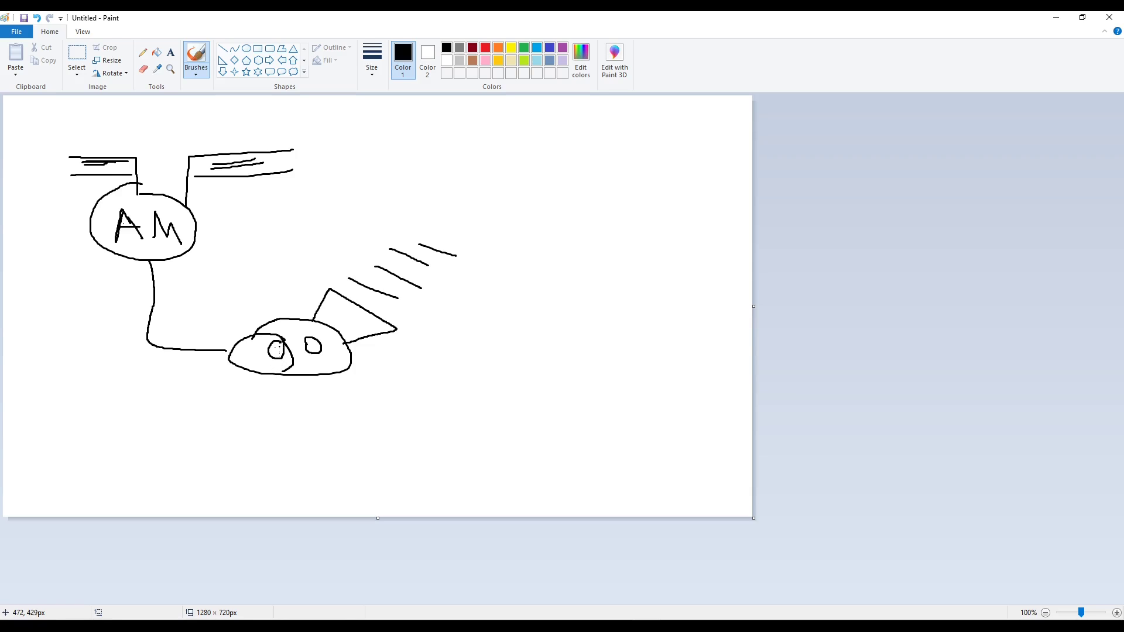
{"action": "mouse_move", "coordinate": [382, 128]}
{"action": "left_mouse_down"}
{"action": "mouse_move", "coordinate": [351, 148]}
{"action": "mouse_move", "coordinate": [403, 130]}
{"action": "mouse_move", "coordinate": [355, 125]}
{"action": "mouse_move", "coordinate": [387, 140]}
{"action": "mouse_move", "coordinate": [377, 139]}
{"action": "left_mouse_up"}
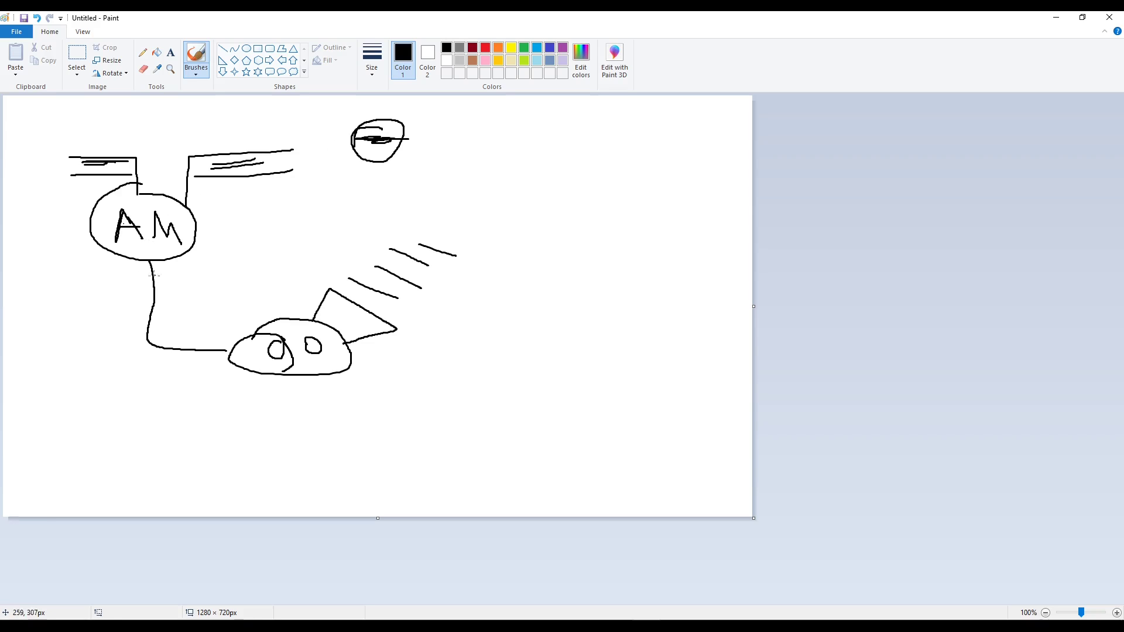
{"action": "left_click_drag", "start_coordinate": [257, 337], "coordinate": [234, 353]}
{"action": "mouse_move", "coordinate": [348, 343]}
{"action": "left_mouse_down"}
{"action": "mouse_move", "coordinate": [273, 318]}
{"action": "mouse_move", "coordinate": [248, 344]}
{"action": "mouse_move", "coordinate": [274, 365]}
{"action": "mouse_move", "coordinate": [329, 367]}
{"action": "mouse_move", "coordinate": [330, 331]}
{"action": "mouse_move", "coordinate": [278, 315]}
{"action": "mouse_move", "coordinate": [345, 355]}
{"action": "mouse_move", "coordinate": [328, 303]}
{"action": "mouse_move", "coordinate": [248, 378]}
{"action": "mouse_move", "coordinate": [289, 271]}
{"action": "mouse_move", "coordinate": [360, 146]}
{"action": "mouse_move", "coordinate": [363, 170]}
{"action": "left_mouse_up"}
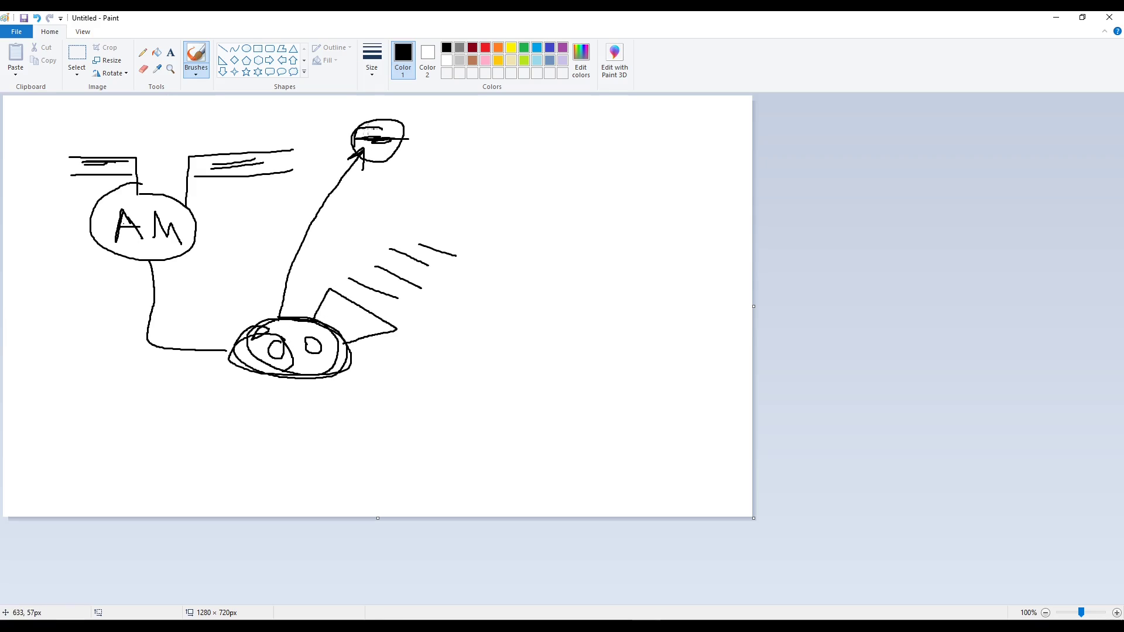
{"action": "mouse_move", "coordinate": [358, 117]}
{"action": "left_mouse_down"}
{"action": "mouse_move", "coordinate": [342, 126]}
{"action": "mouse_move", "coordinate": [368, 119]}
{"action": "mouse_move", "coordinate": [410, 158]}
{"action": "mouse_move", "coordinate": [418, 132]}
{"action": "left_mouse_up"}
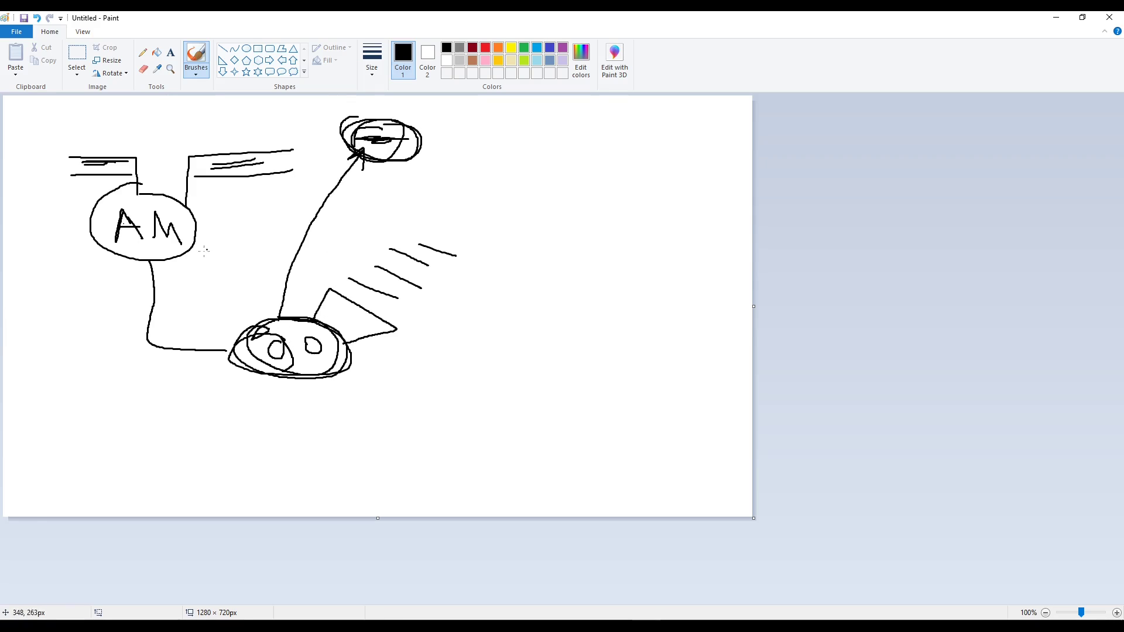
- Draw an arrow from AM, cross out the first speaker, and sketch a new one with sound waves
{"action": "mouse_move", "coordinate": [138, 260]}
{"action": "left_mouse_down"}
{"action": "mouse_move", "coordinate": [114, 403]}
{"action": "mouse_move", "coordinate": [266, 408]}
{"action": "mouse_move", "coordinate": [275, 400]}
{"action": "mouse_move", "coordinate": [256, 421]}
{"action": "left_mouse_up"}
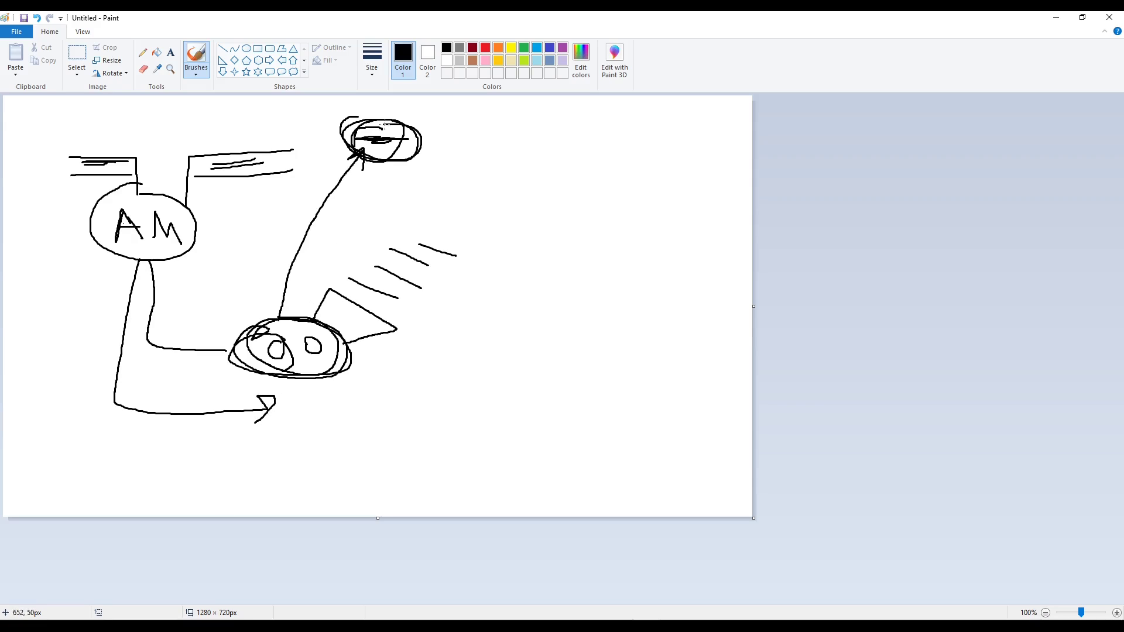
{"action": "mouse_move", "coordinate": [385, 124]}
{"action": "left_mouse_down"}
{"action": "mouse_move", "coordinate": [358, 153]}
{"action": "mouse_move", "coordinate": [373, 117]}
{"action": "left_mouse_up"}
{"action": "mouse_move", "coordinate": [304, 338]}
{"action": "left_mouse_down"}
{"action": "mouse_move", "coordinate": [276, 333]}
{"action": "mouse_move", "coordinate": [341, 365]}
{"action": "mouse_move", "coordinate": [257, 426]}
{"action": "mouse_move", "coordinate": [406, 409]}
{"action": "mouse_move", "coordinate": [341, 410]}
{"action": "mouse_move", "coordinate": [339, 448]}
{"action": "left_mouse_up"}
{"action": "mouse_move", "coordinate": [359, 421]}
{"action": "left_mouse_down"}
{"action": "mouse_move", "coordinate": [377, 417]}
{"action": "mouse_move", "coordinate": [368, 423]}
{"action": "left_mouse_up"}
{"action": "mouse_move", "coordinate": [350, 393]}
{"action": "left_mouse_down"}
{"action": "mouse_move", "coordinate": [373, 348]}
{"action": "mouse_move", "coordinate": [419, 424]}
{"action": "left_mouse_up"}
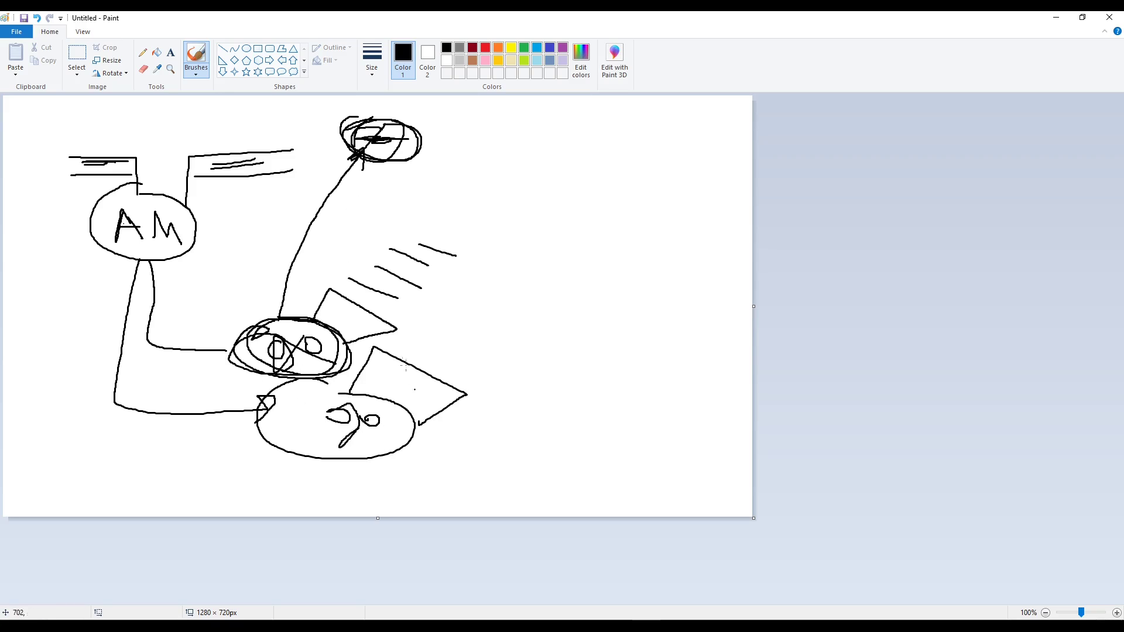
{"action": "left_click_drag", "start_coordinate": [397, 341], "coordinate": [462, 360]}
{"action": "left_click_drag", "start_coordinate": [433, 314], "coordinate": [489, 302]}
{"action": "left_click_drag", "start_coordinate": [480, 289], "coordinate": [500, 295]}
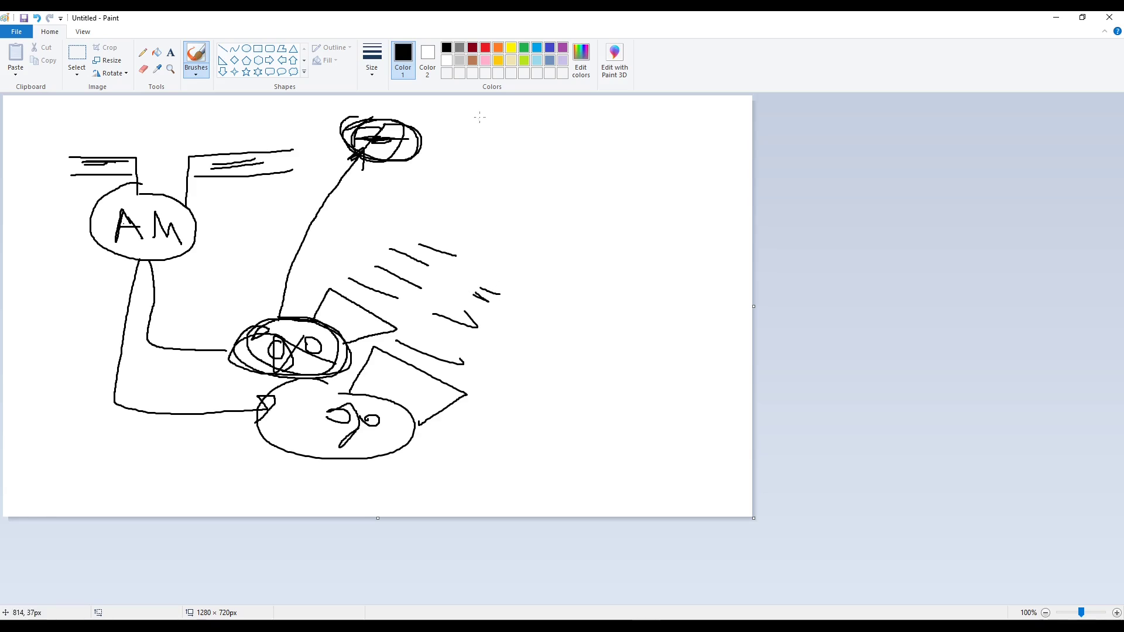
- Close Paint without saving and preview the DM-CGS-42 music clip in the Project panel
{"action": "left_click", "coordinate": [1112, 19]}
{"action": "left_click", "coordinate": [579, 321]}
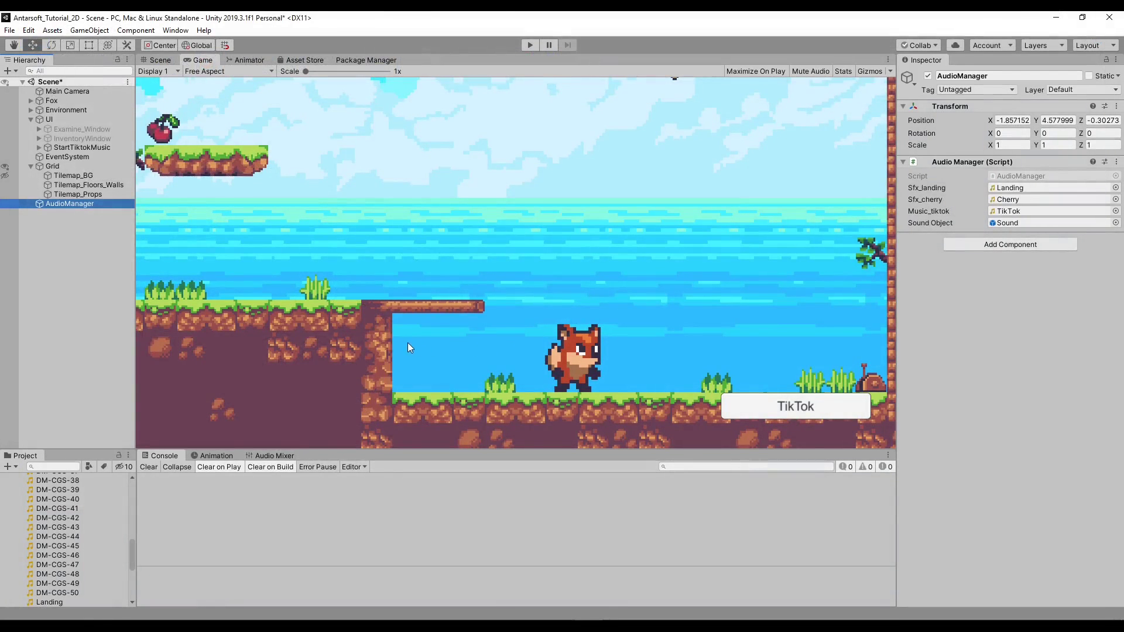
{"action": "left_click", "coordinate": [94, 544]}
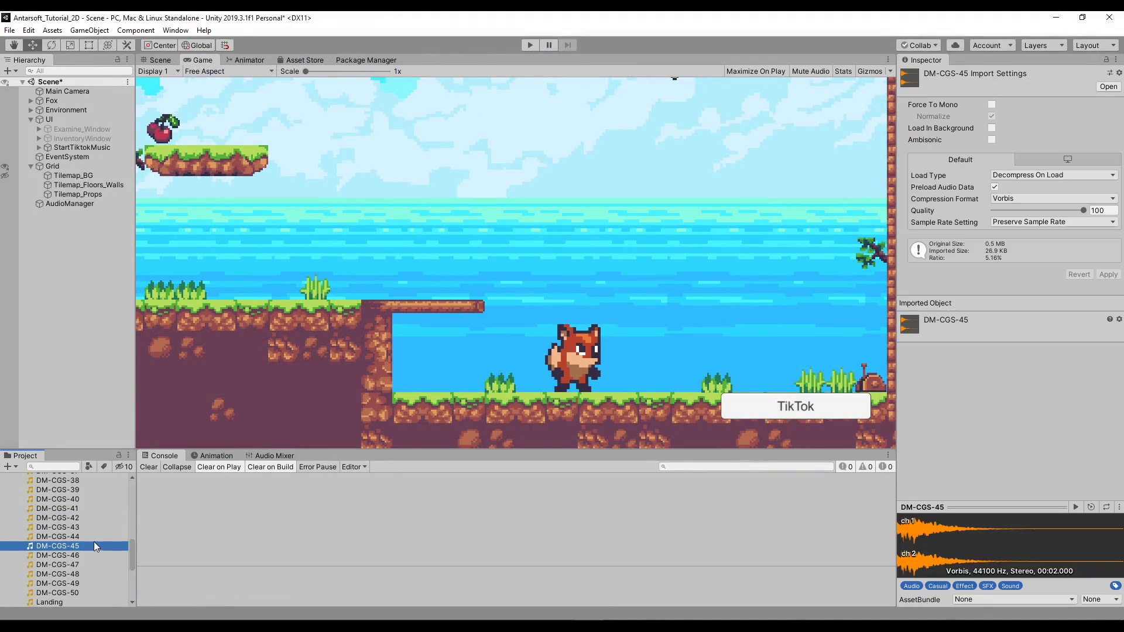
{"action": "key", "text": "Down"}
{"action": "key", "text": "Down"}
{"action": "key", "text": "Up"}
{"action": "key", "text": "Up"}
{"action": "key", "text": "Up"}
{"action": "key", "text": "Up"}
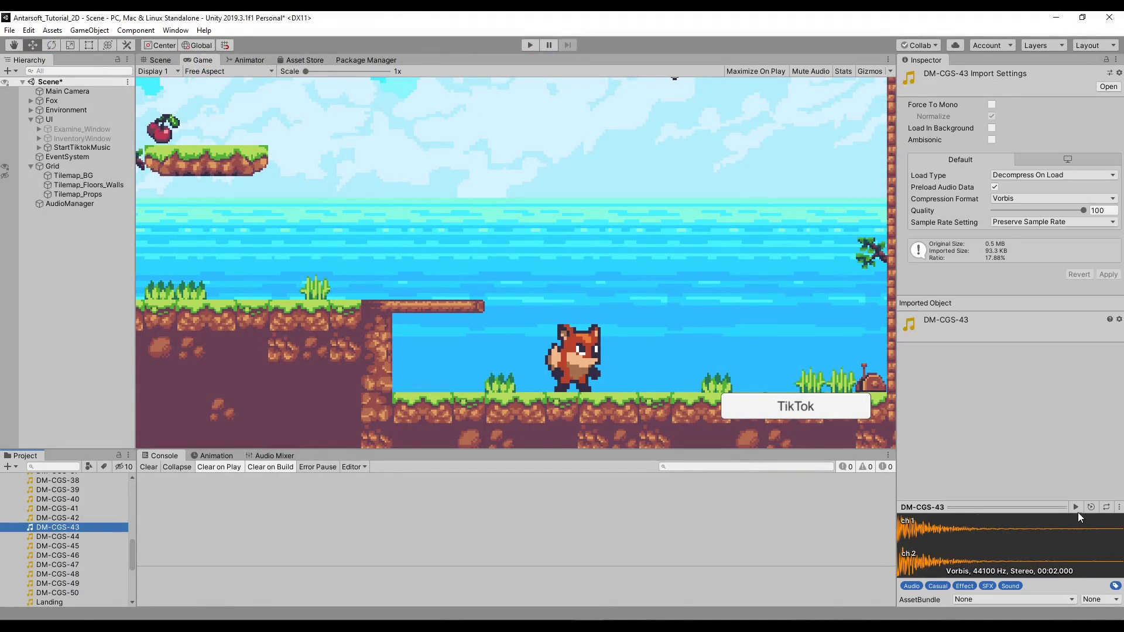
{"action": "key", "text": "Up"}
{"action": "left_click", "coordinate": [237, 510]}
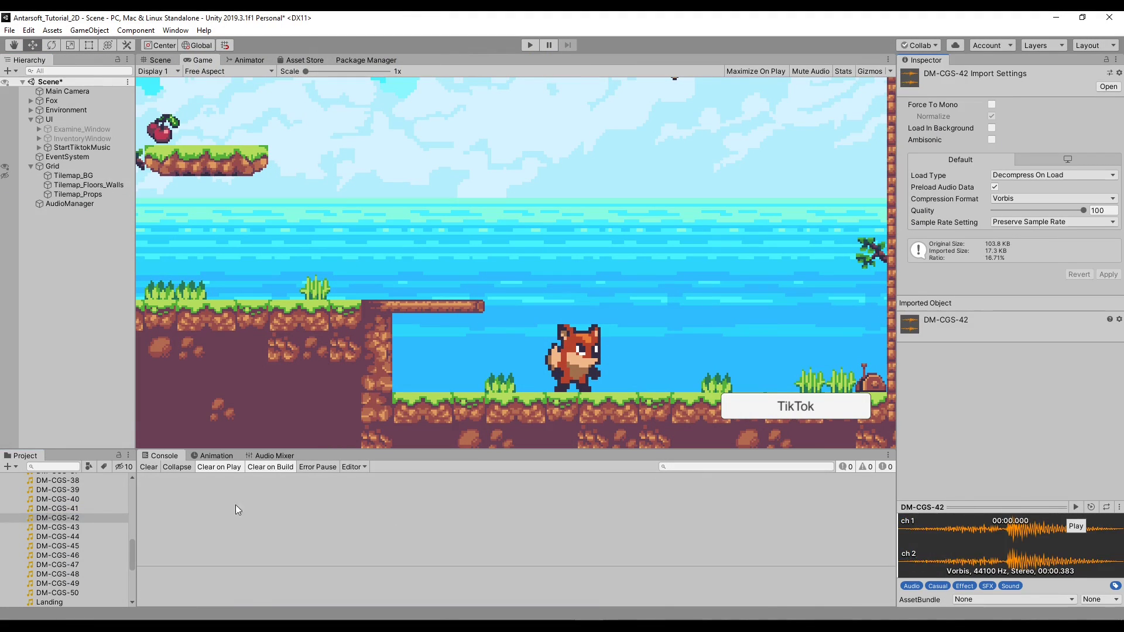
- Preview the DM-CGS-38 and DM-CGS-36 music clips
{"action": "left_click", "coordinate": [97, 509]}
{"action": "key", "text": "Up"}
{"action": "key", "text": "Up"}
{"action": "key", "text": "Up"}
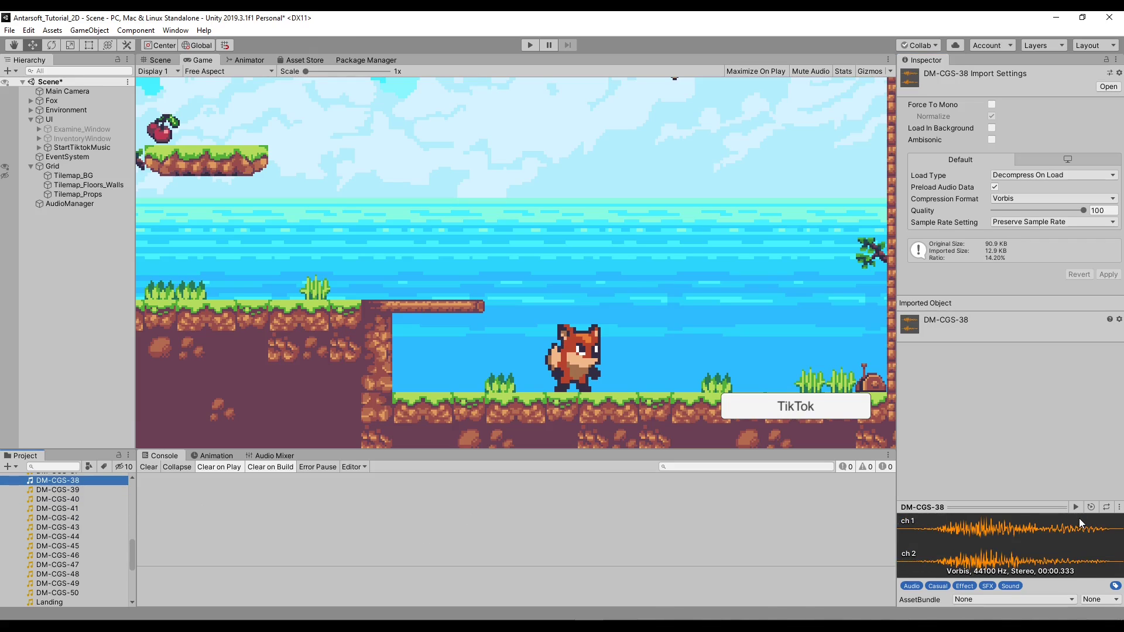
{"action": "left_click", "coordinate": [1077, 509]}
{"action": "left_click", "coordinate": [94, 491]}
{"action": "key", "text": "Up"}
{"action": "key", "text": "Up"}
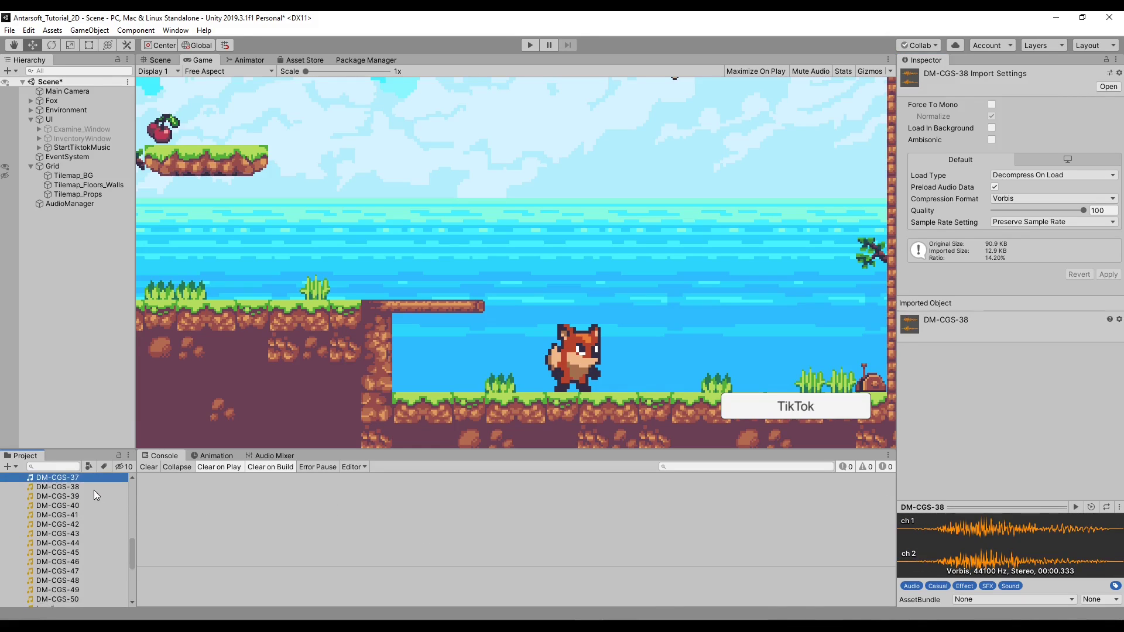
{"action": "key", "text": "Up"}
{"action": "left_click", "coordinate": [1076, 507]}
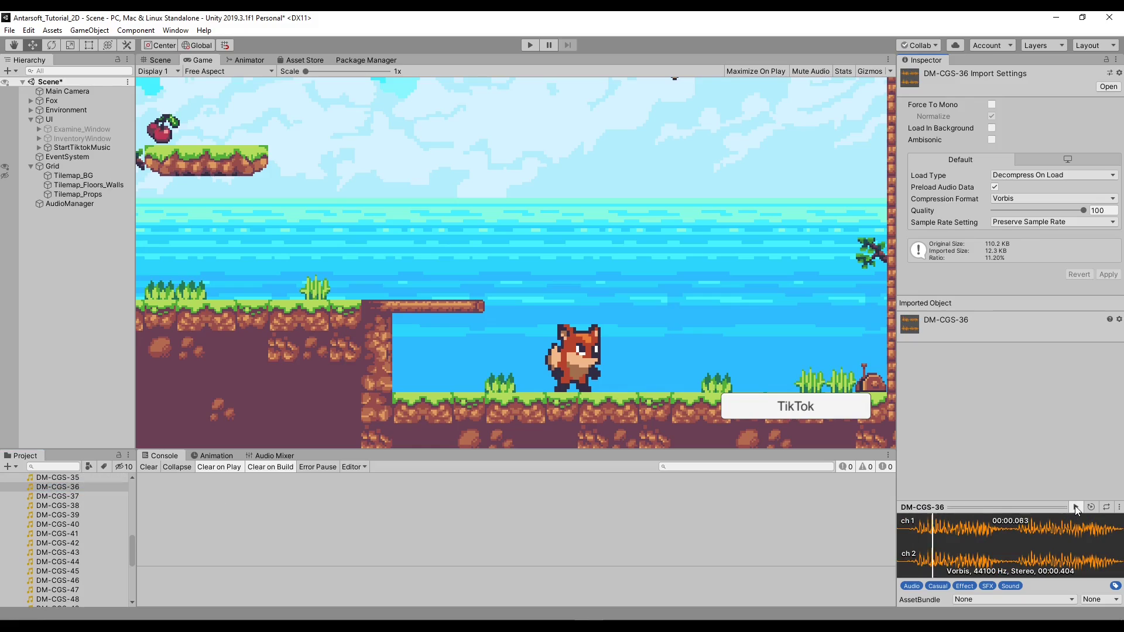
- Rename the DM-CGS-36 clip to bobo
{"action": "left_click", "coordinate": [81, 488]}
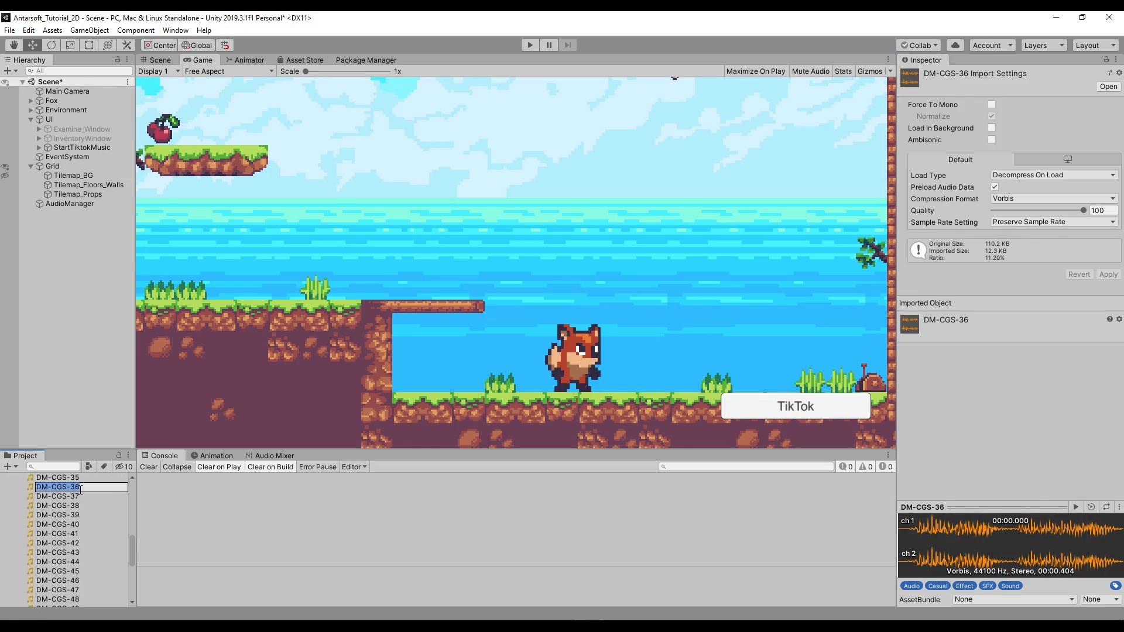
{"action": "type", "text": "bobo"}
{"action": "key", "text": "Return"}
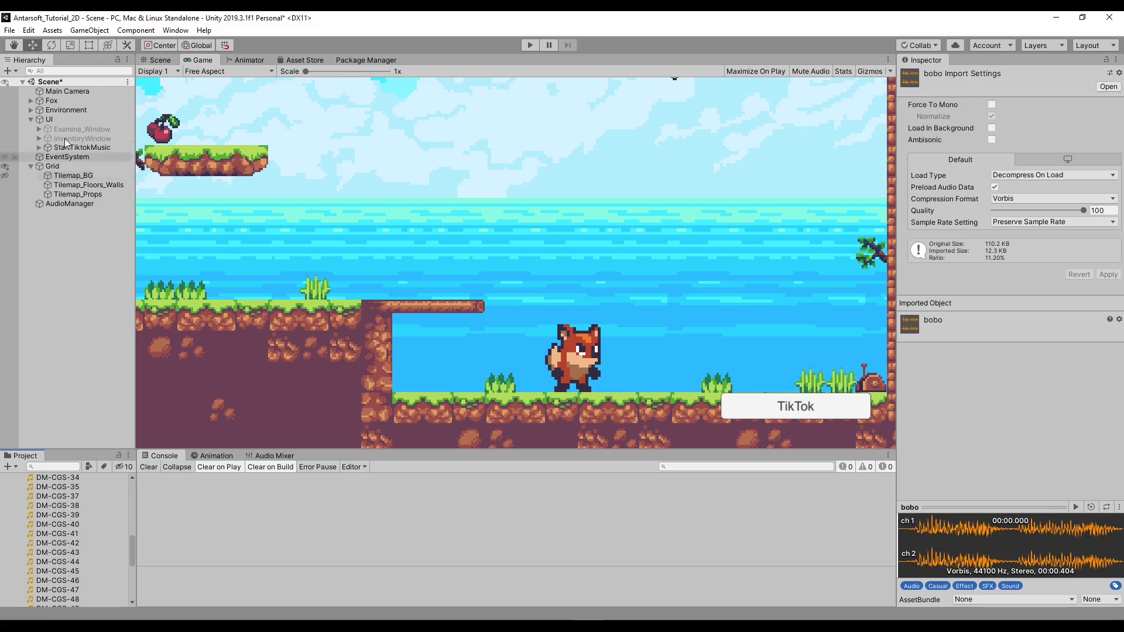
- Select the AudioManager object and open its AudioManager script in Visual Studio
{"action": "left_click", "coordinate": [67, 91]}
{"action": "left_click", "coordinate": [78, 193]}
{"action": "left_click", "coordinate": [70, 203]}
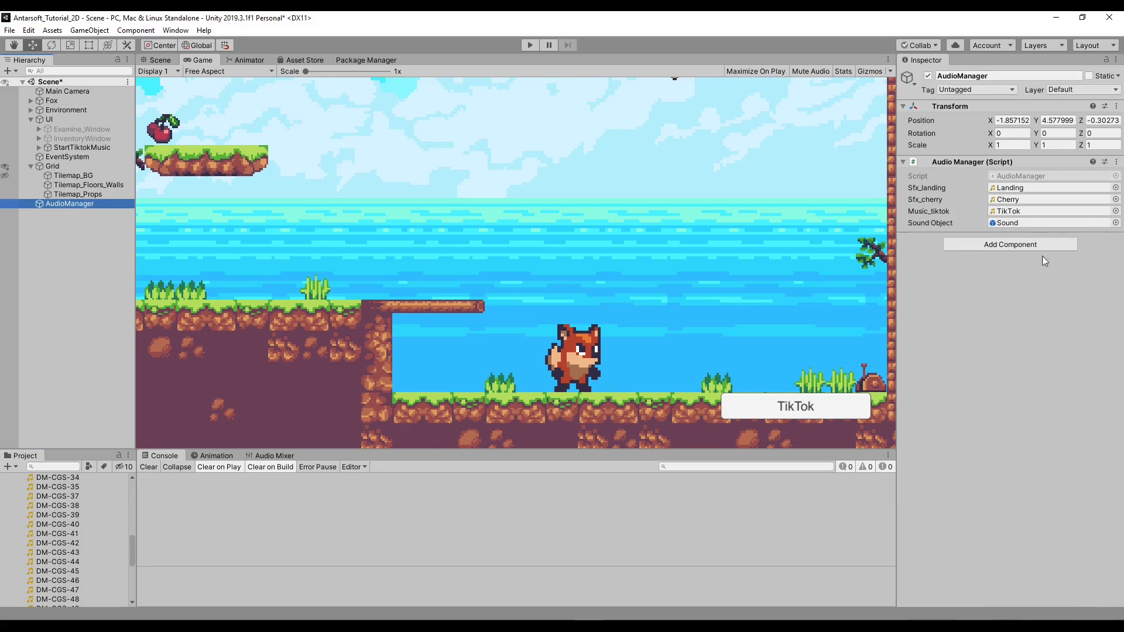
{"action": "double_click", "coordinate": [1028, 176]}
- Add a music_bobo field after music_tiktok and save the script
{"action": "scroll", "coordinate": [377, 286], "scroll_direction": "up", "scroll_amount": 10}
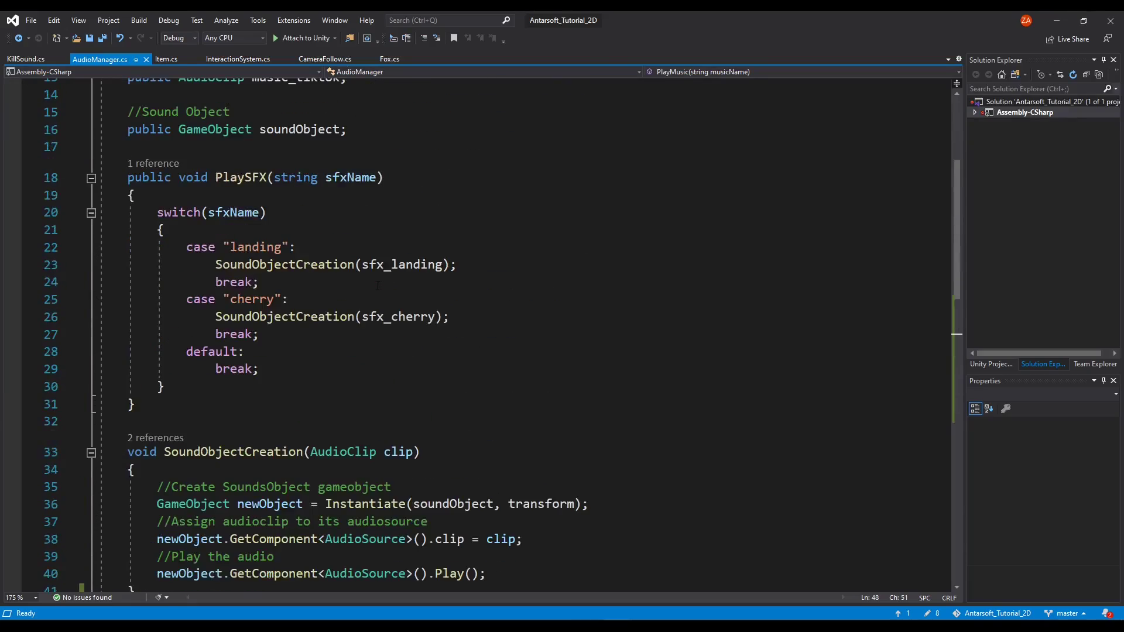
{"action": "scroll", "coordinate": [378, 286], "scroll_direction": "up", "scroll_amount": 5}
{"action": "left_click", "coordinate": [246, 274]}
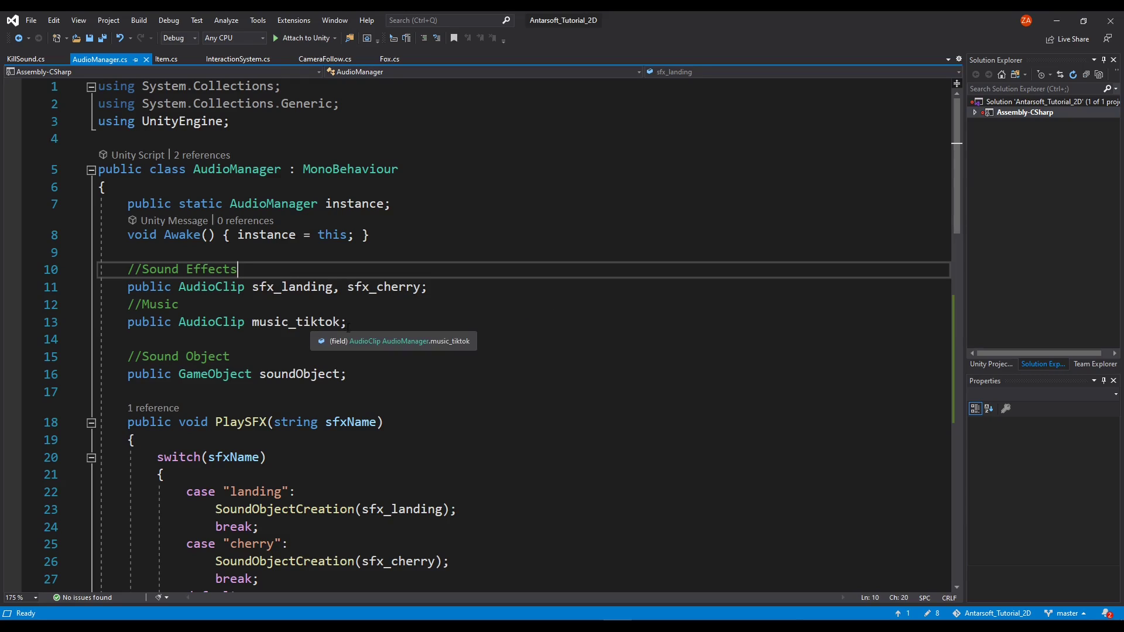
{"action": "left_click", "coordinate": [342, 323]}
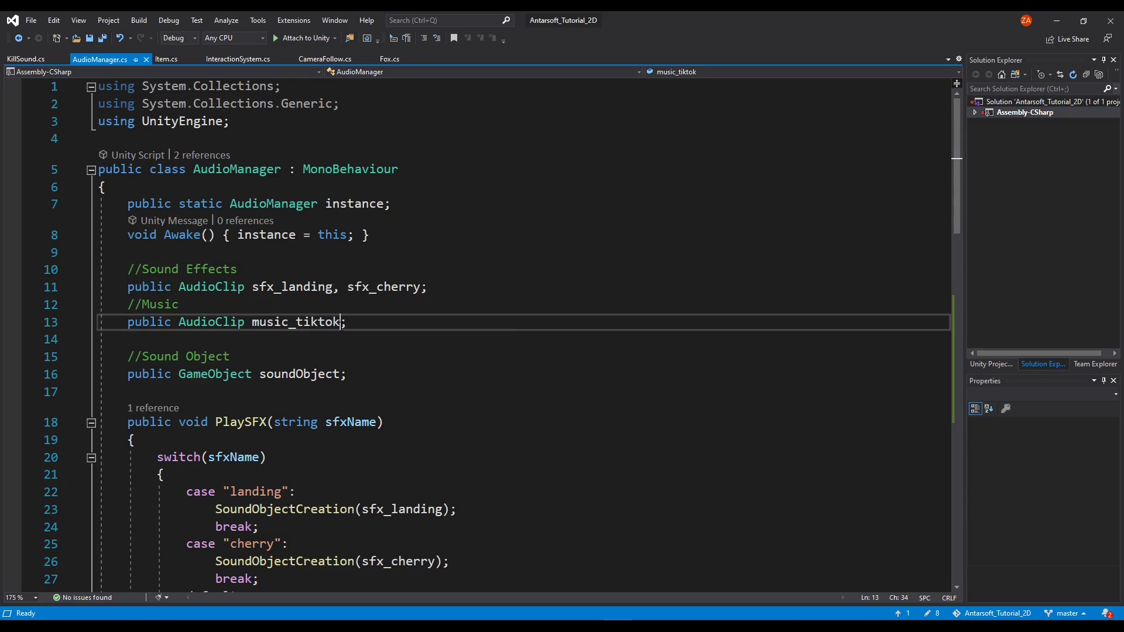
{"action": "type", "text": ",music"}
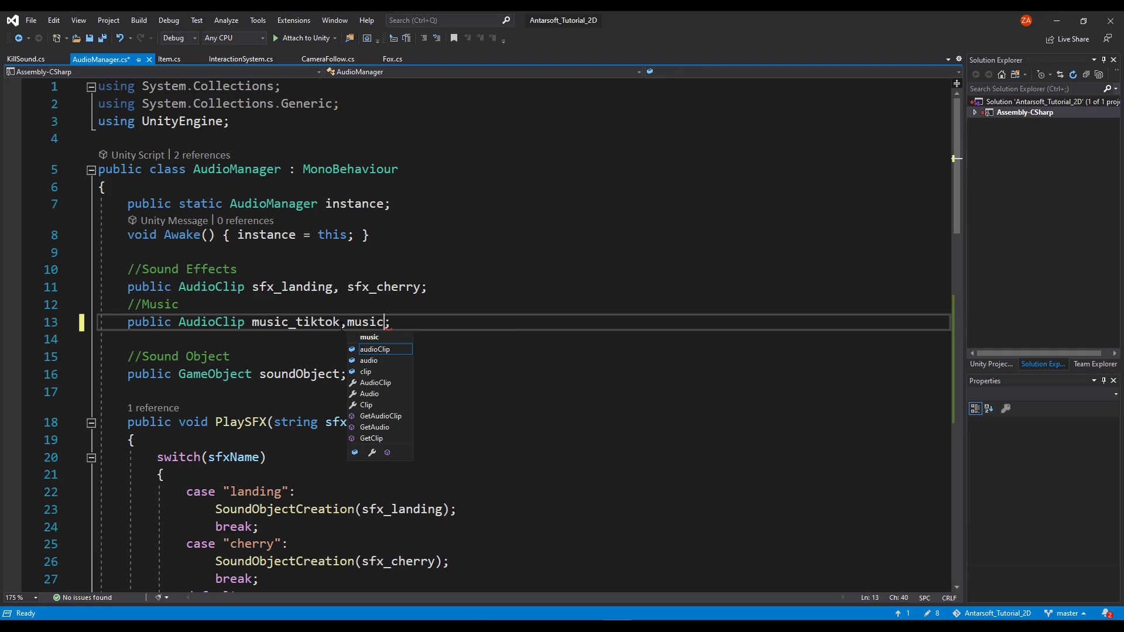
{"action": "type", "text": "_bobo"}
{"action": "key", "text": "ctrl+s"}
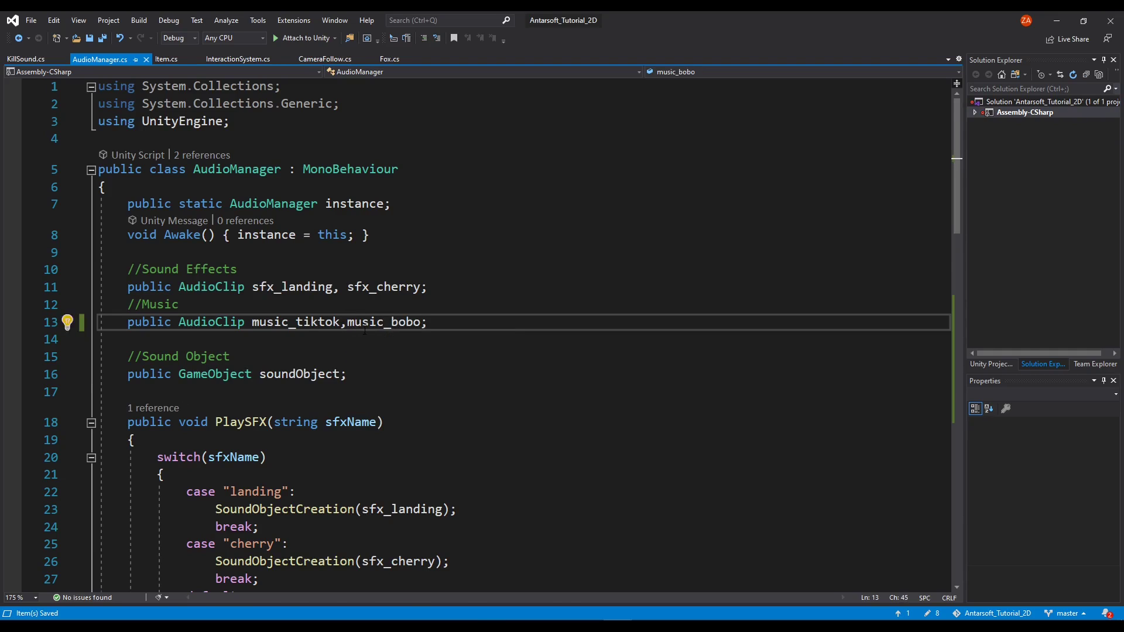
- Add the comment '//Current Music Object' below the music fields
{"action": "scroll", "coordinate": [364, 329], "scroll_direction": "down", "scroll_amount": 3}
{"action": "scroll", "coordinate": [429, 302], "scroll_direction": "up", "scroll_amount": 2}
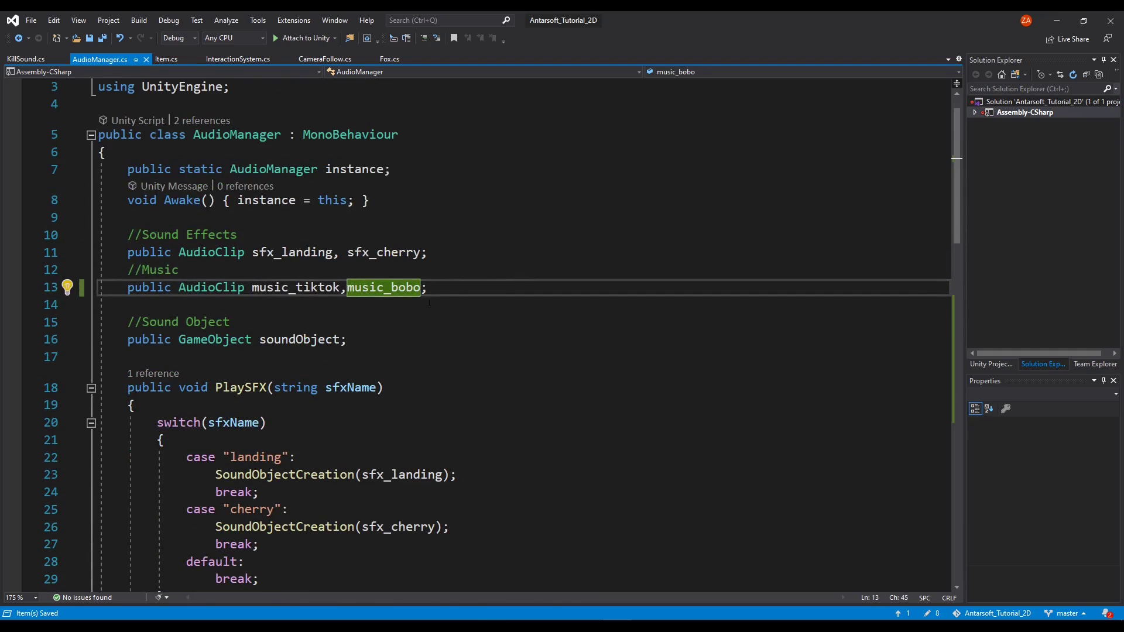
{"action": "left_click", "coordinate": [449, 294]}
{"action": "key", "text": "Return"}
{"action": "type", "text": "//"}
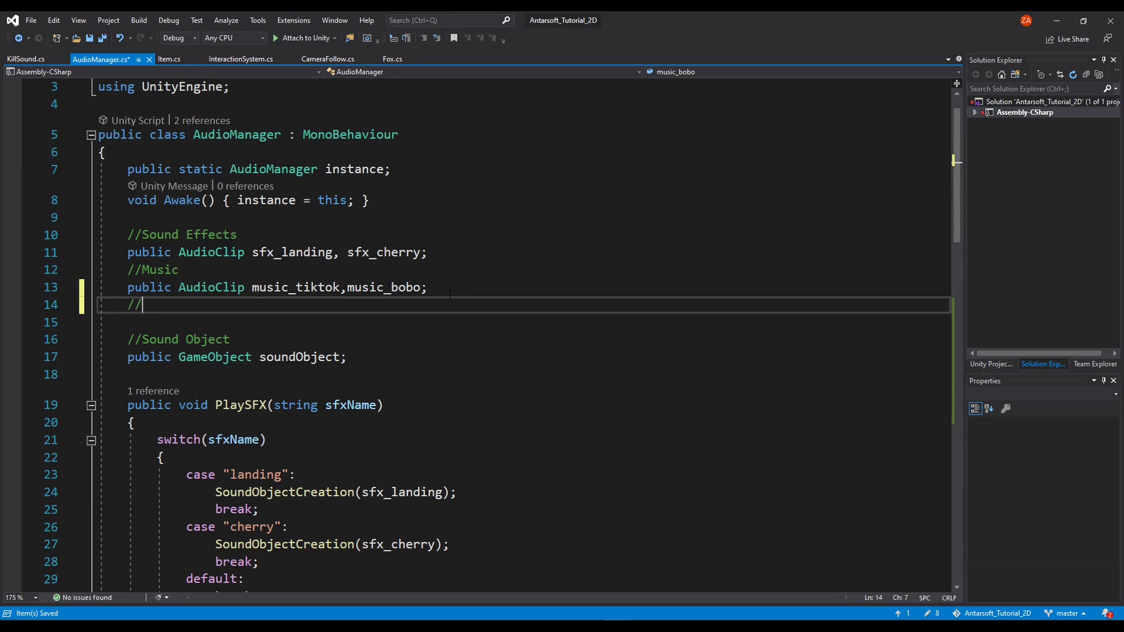
{"action": "type", "text": "CurrentMusic"}
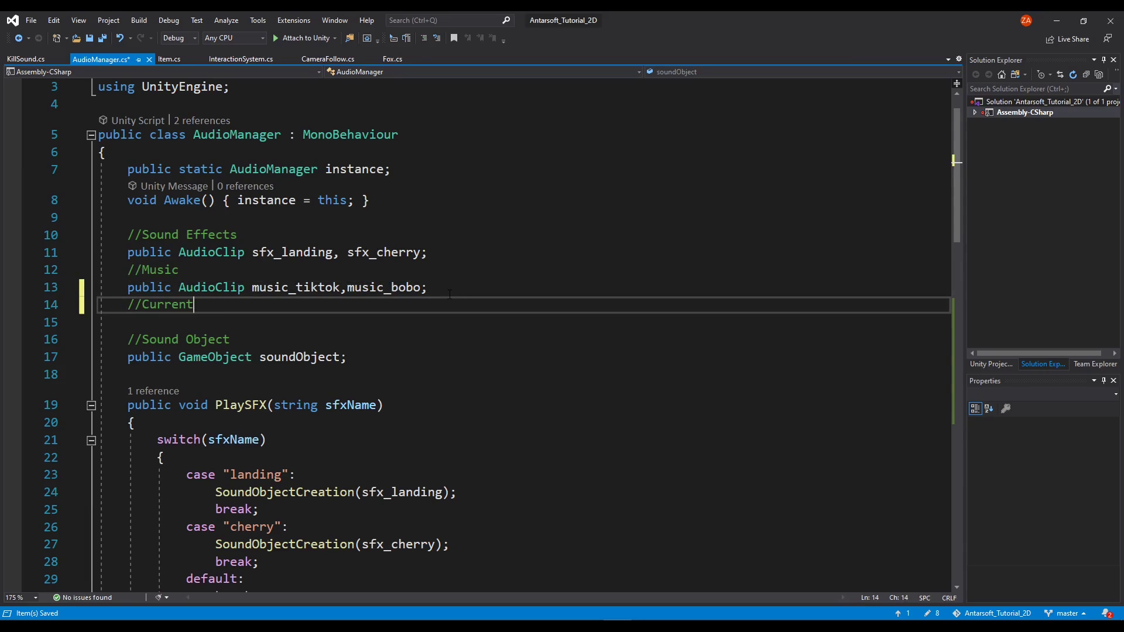
{"action": "key", "text": "BackSpace"}
{"action": "key", "text": "BackSpace"}
{"action": "key", "text": "BackSpace"}
{"action": "key", "text": "BackSpace"}
{"action": "type", "text": "Music Object"}
{"action": "key", "text": "Return"}
- Declare 'public GameObject currentMusicObject;' under the comment
{"action": "key", "text": "ctrl+space"}
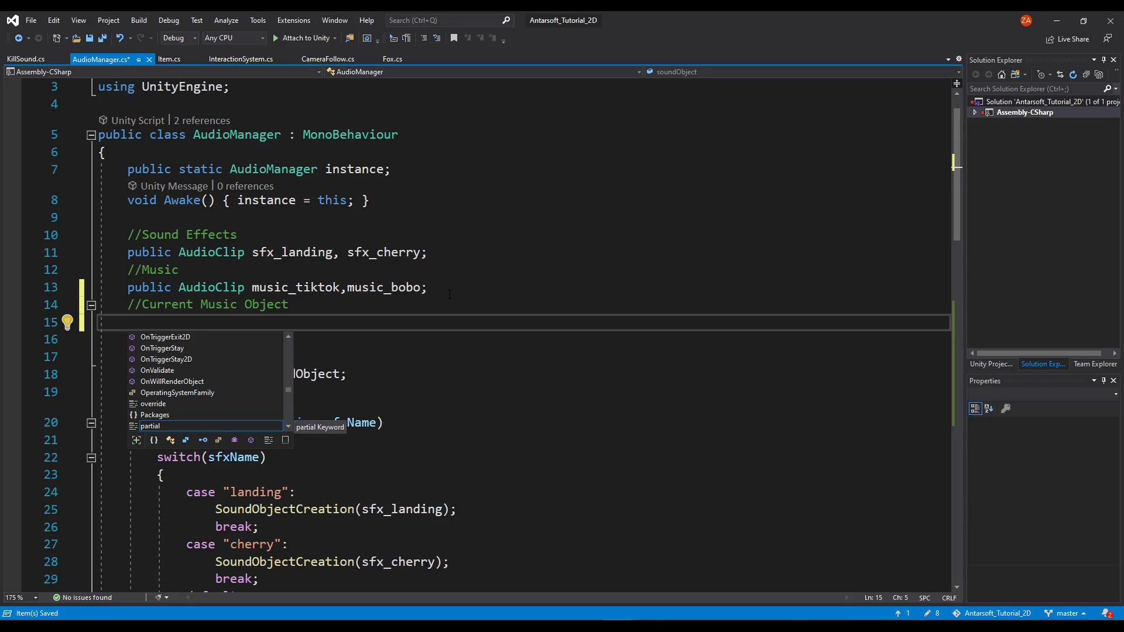
{"action": "type", "text": "public Gameo"}
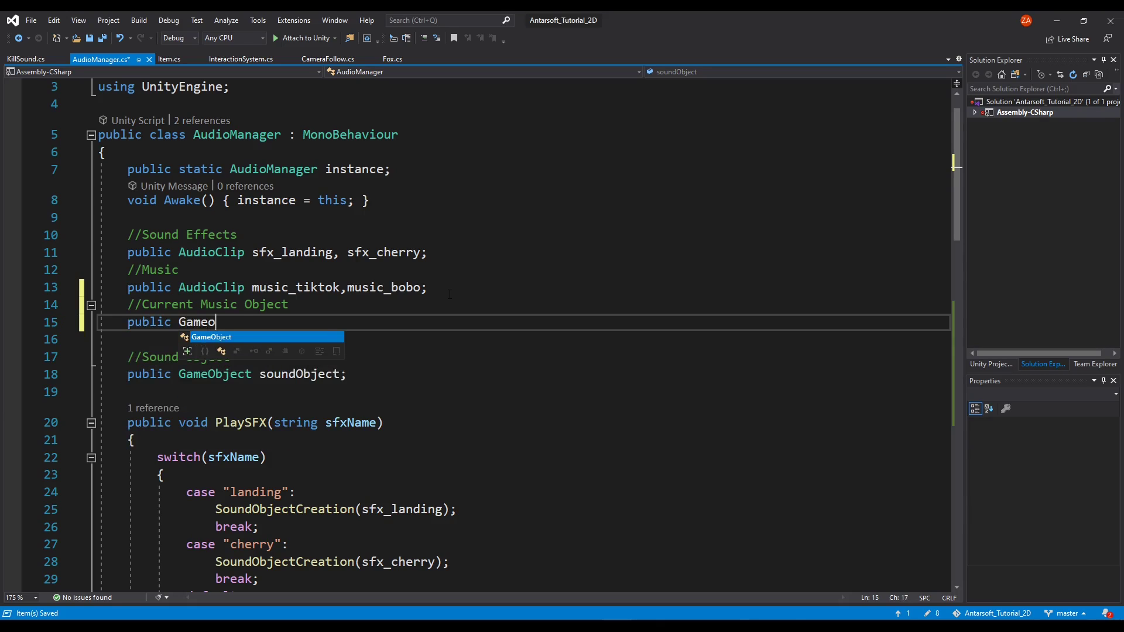
{"action": "key", "text": "Tab"}
{"action": "type", "text": "curr"}
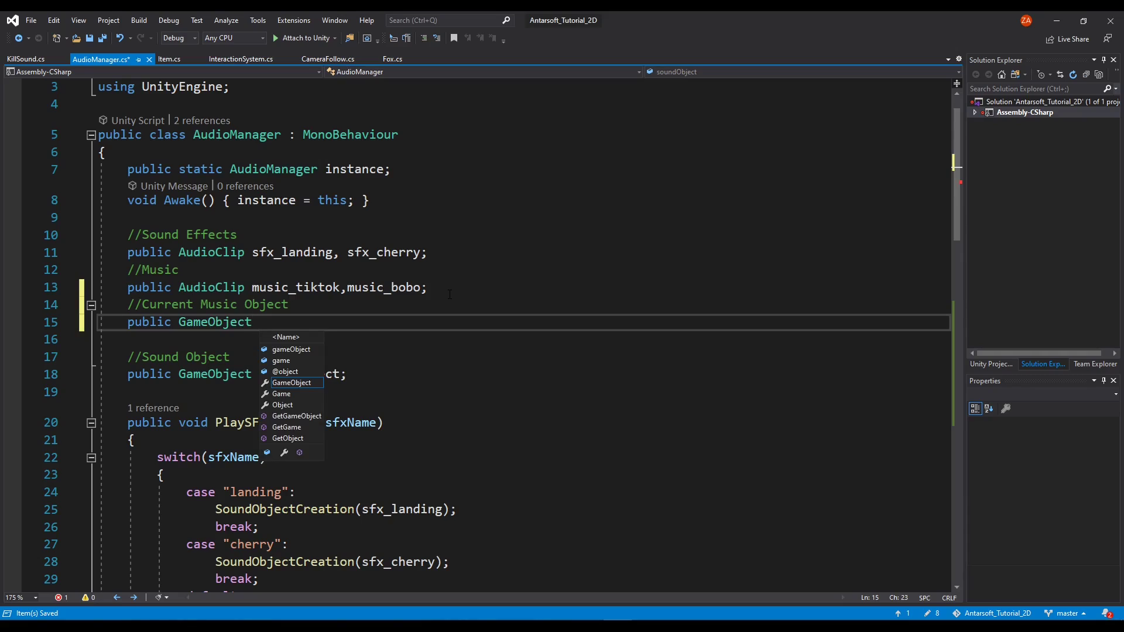
{"action": "type", "text": "entMusic"}
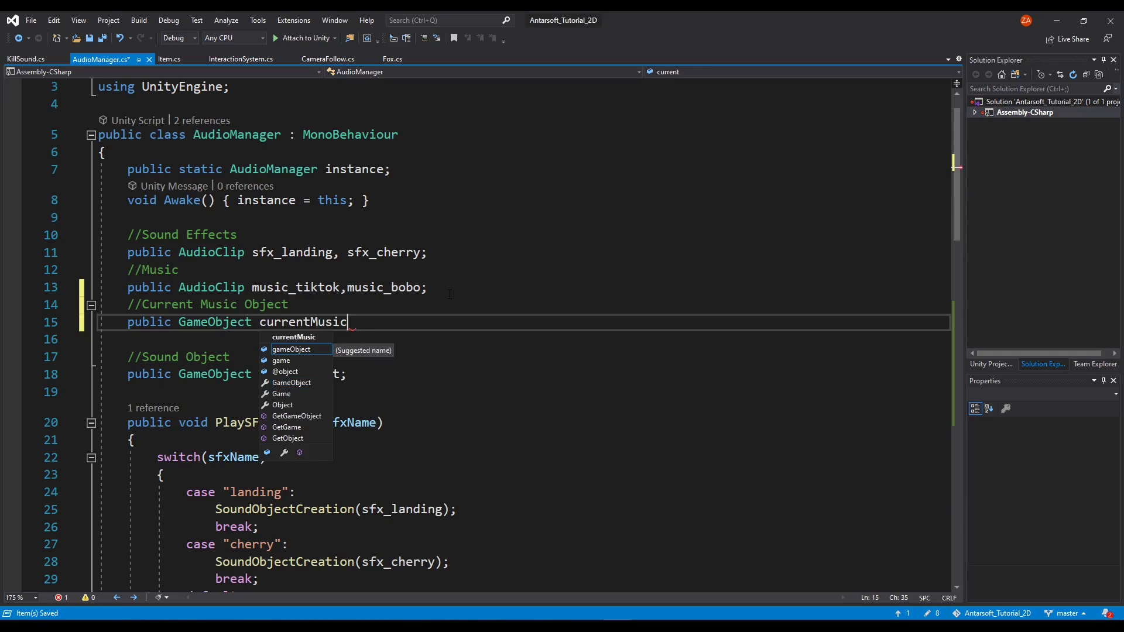
{"action": "type", "text": "MObject;"}
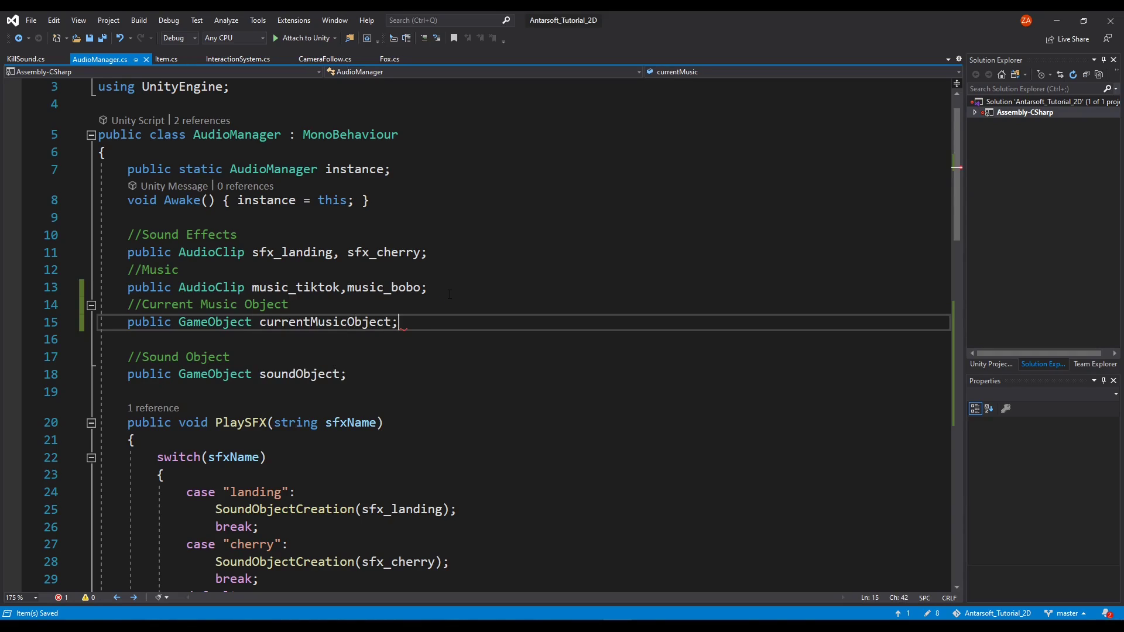
- At the top of MusicObjectCreation, add the comment 'Check if there's an existing music object if so delete it'
{"action": "scroll", "coordinate": [940, 170], "scroll_direction": "down", "scroll_amount": 11}
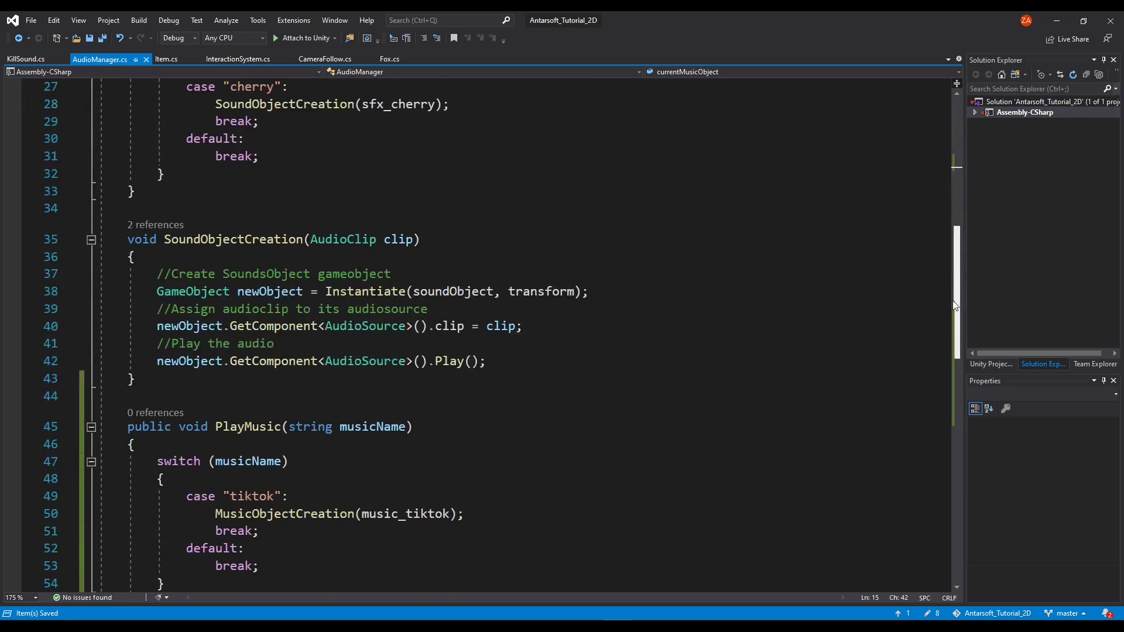
{"action": "scroll", "coordinate": [943, 360], "scroll_direction": "down", "scroll_amount": 3}
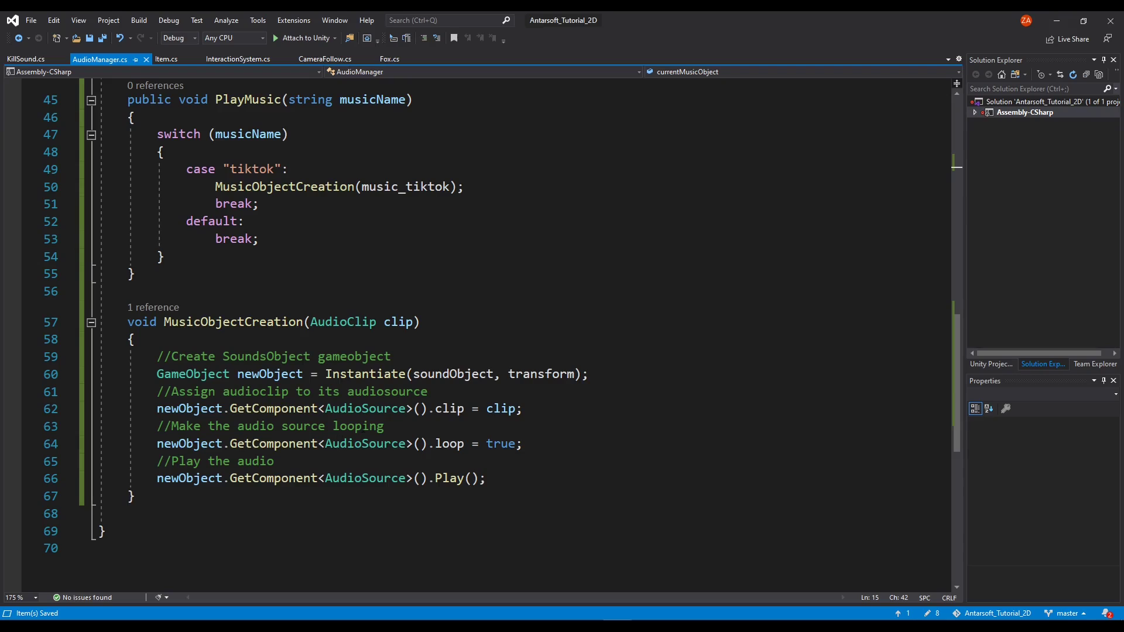
{"action": "left_click", "coordinate": [326, 347]}
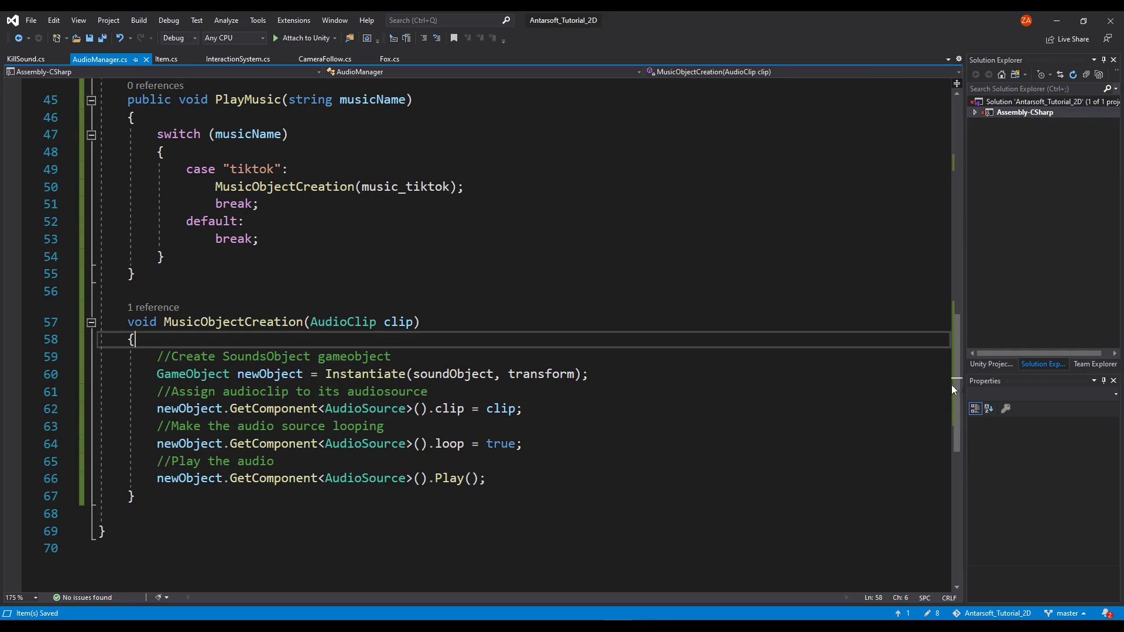
{"action": "mouse_move", "coordinate": [953, 386]}
{"action": "left_mouse_down"}
{"action": "mouse_move", "coordinate": [932, 135]}
{"action": "mouse_move", "coordinate": [933, 381]}
{"action": "left_mouse_up"}
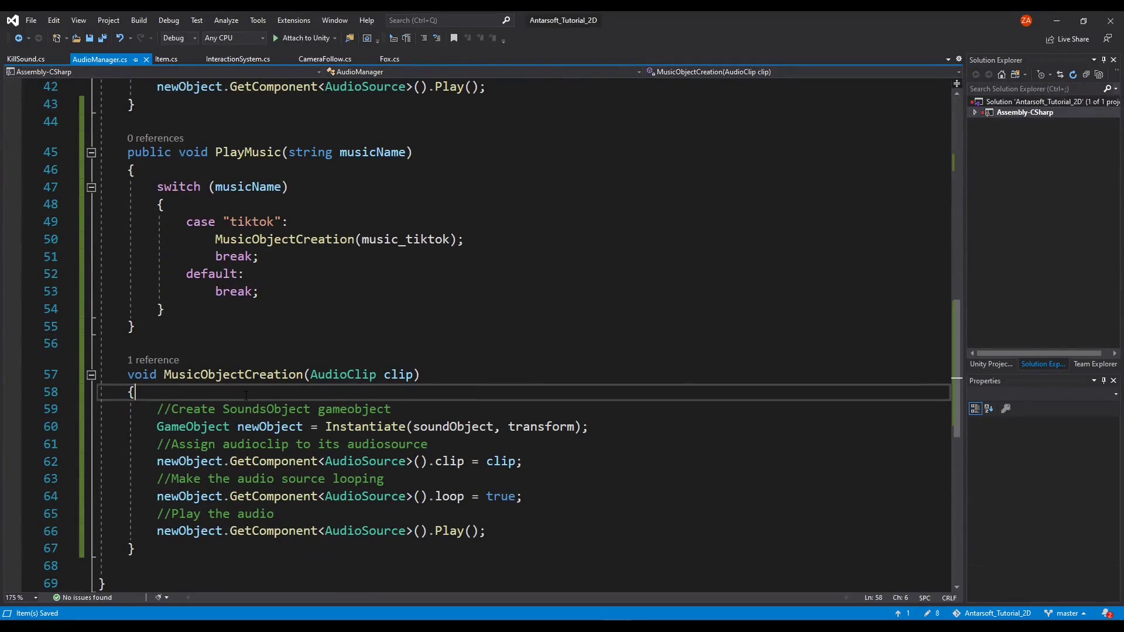
{"action": "key", "text": "Return"}
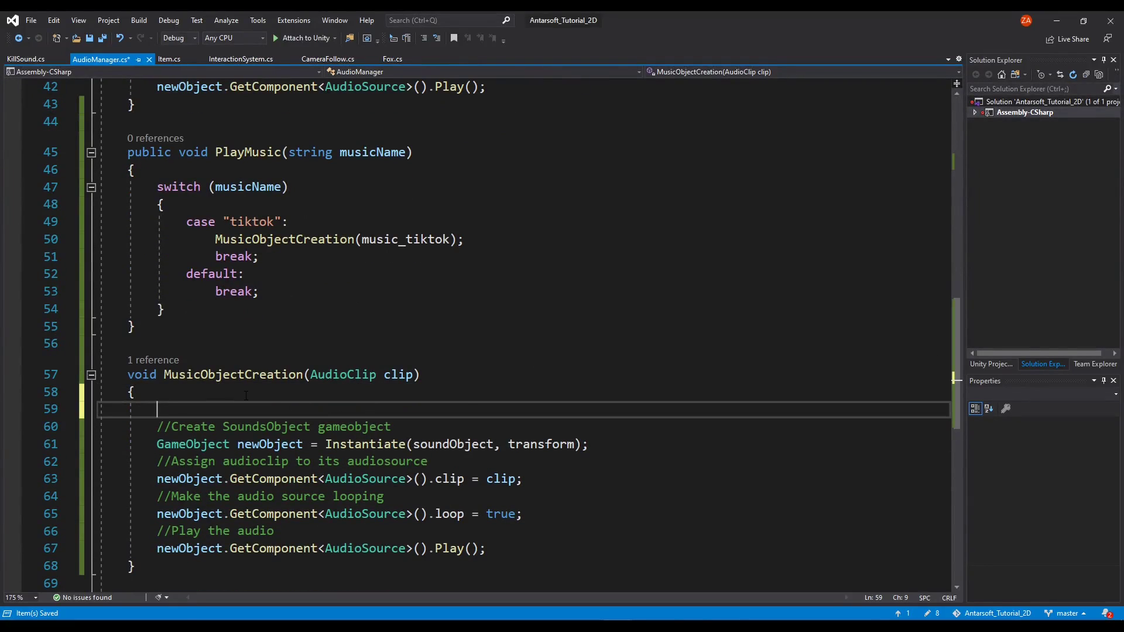
{"action": "type", "text": "//Check if there's an ex"}
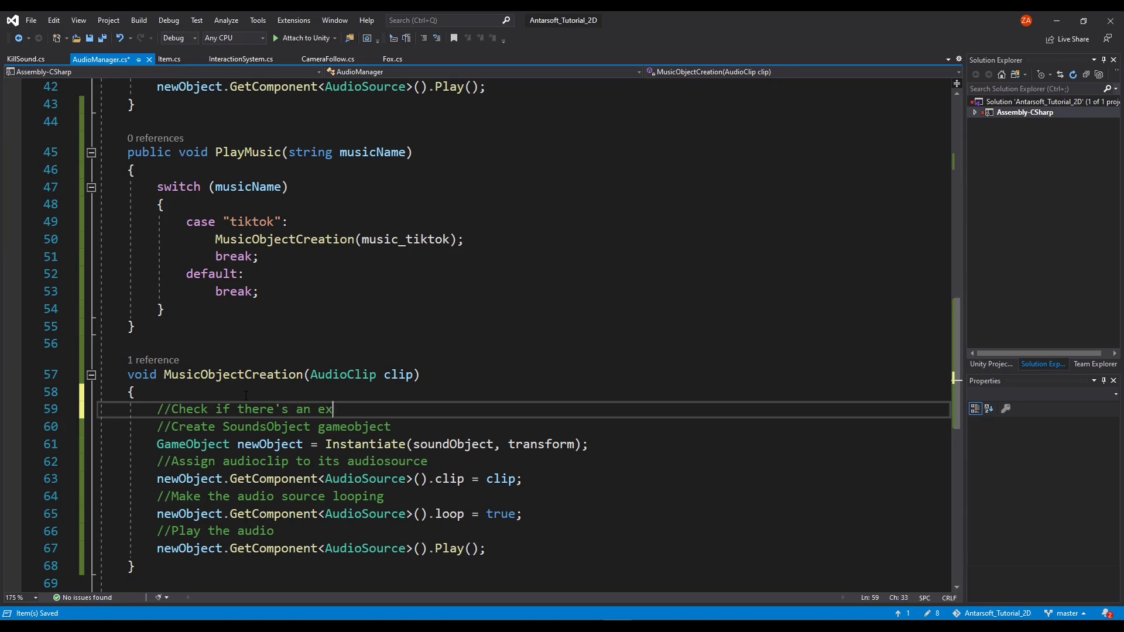
{"action": "type", "text": "isting music object "}
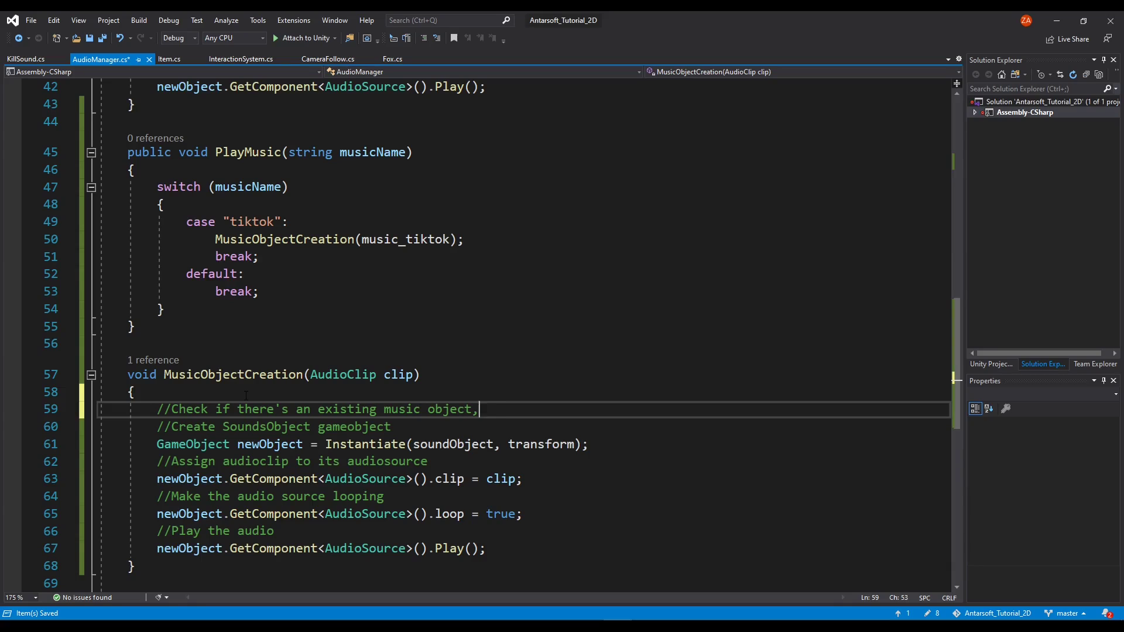
{"action": "type", "text": " if so delete it"}
{"action": "key", "text": "Return"}
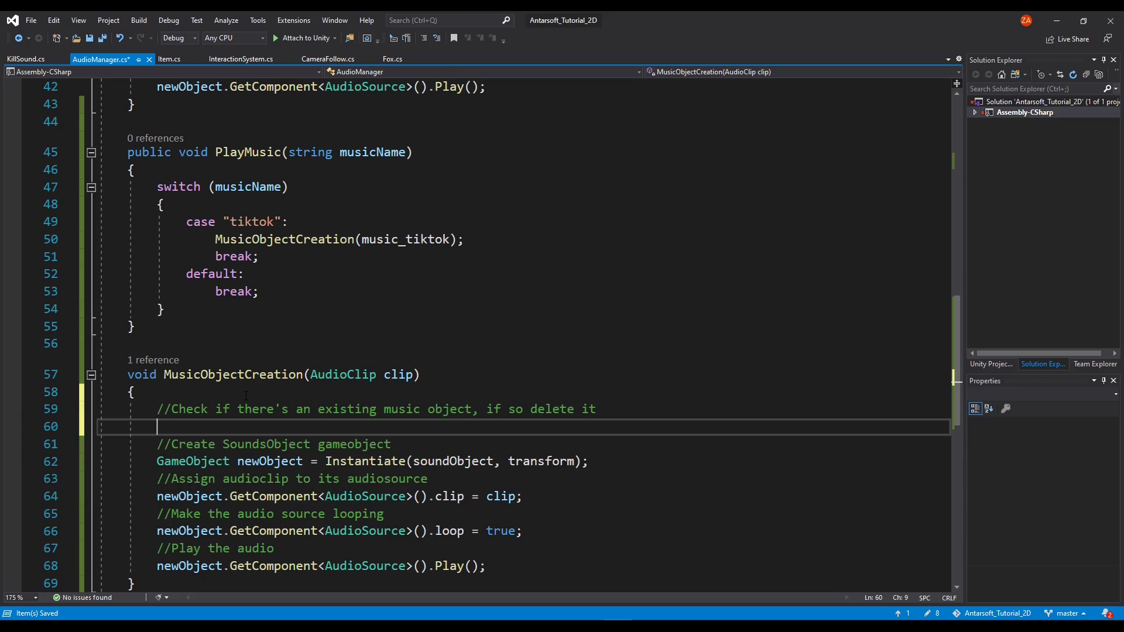
- Write the condition if(currentMusicObject) below the comment, without braces or ==true
{"action": "type", "text": "if(currentMusicObject)"}
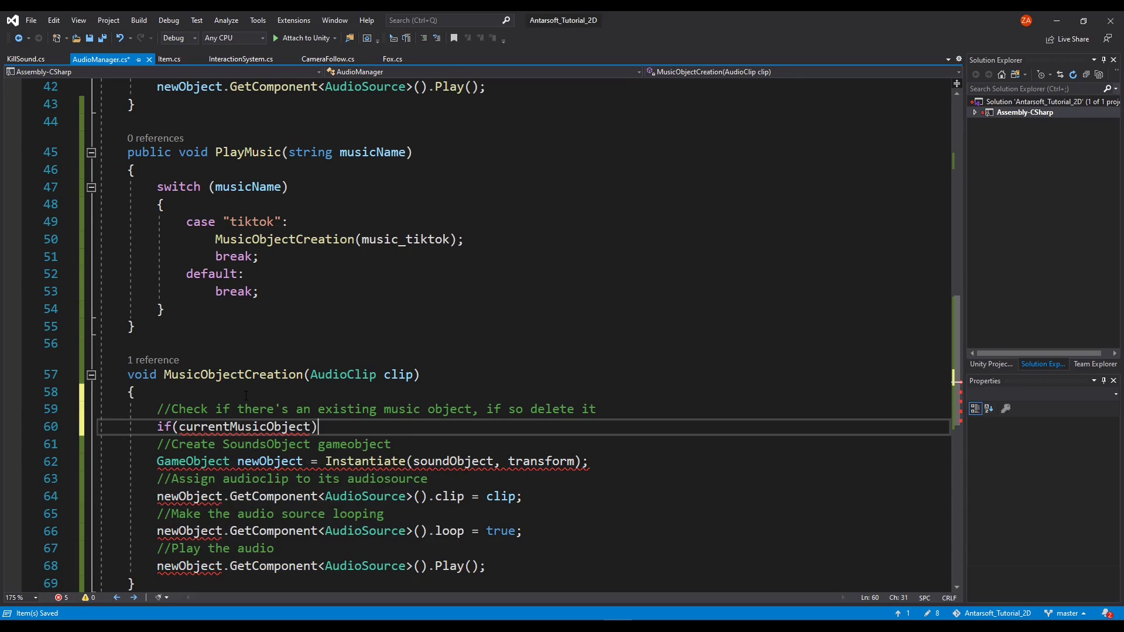
{"action": "key", "text": "Return"}
{"action": "type", "text": "{"}
{"action": "key", "text": "Return"}
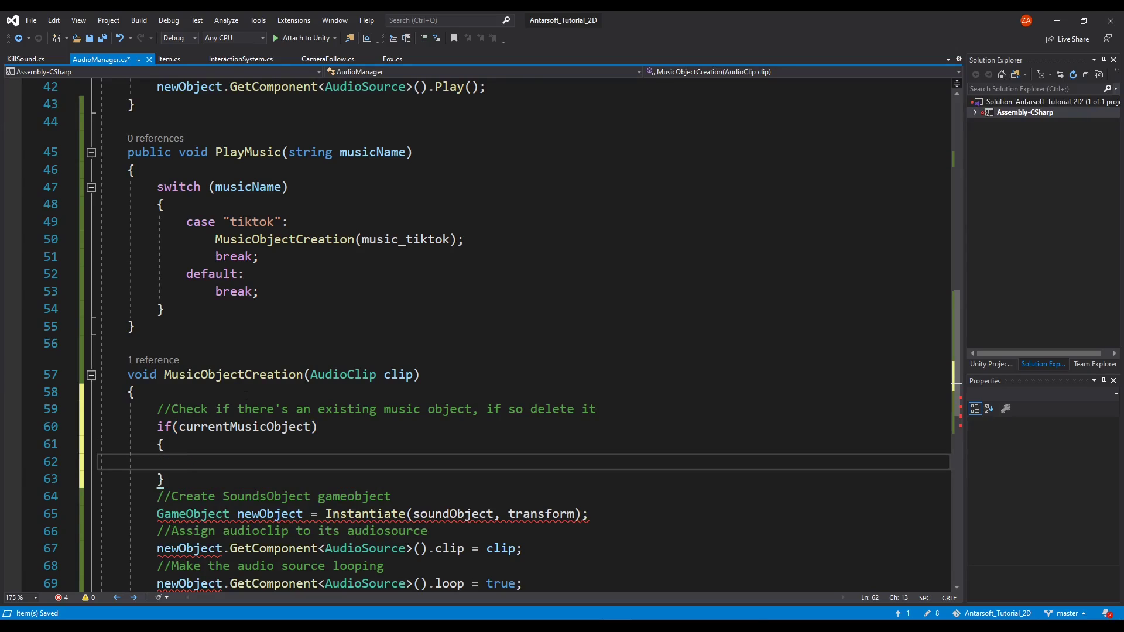
{"action": "left_click", "coordinate": [311, 427]}
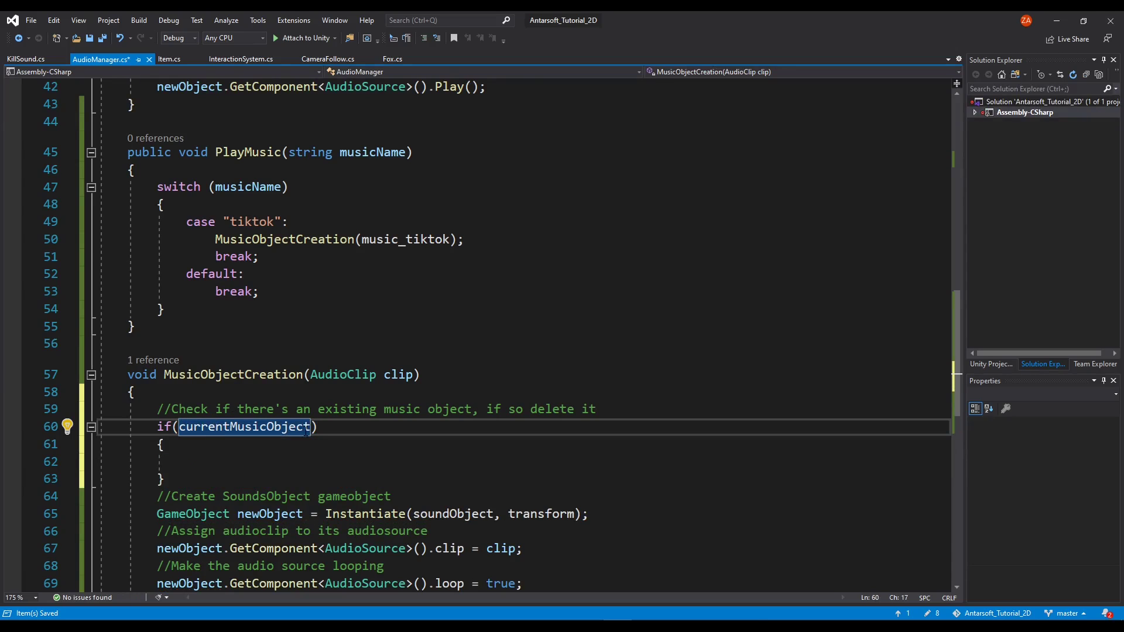
{"action": "type", "text": "==true"}
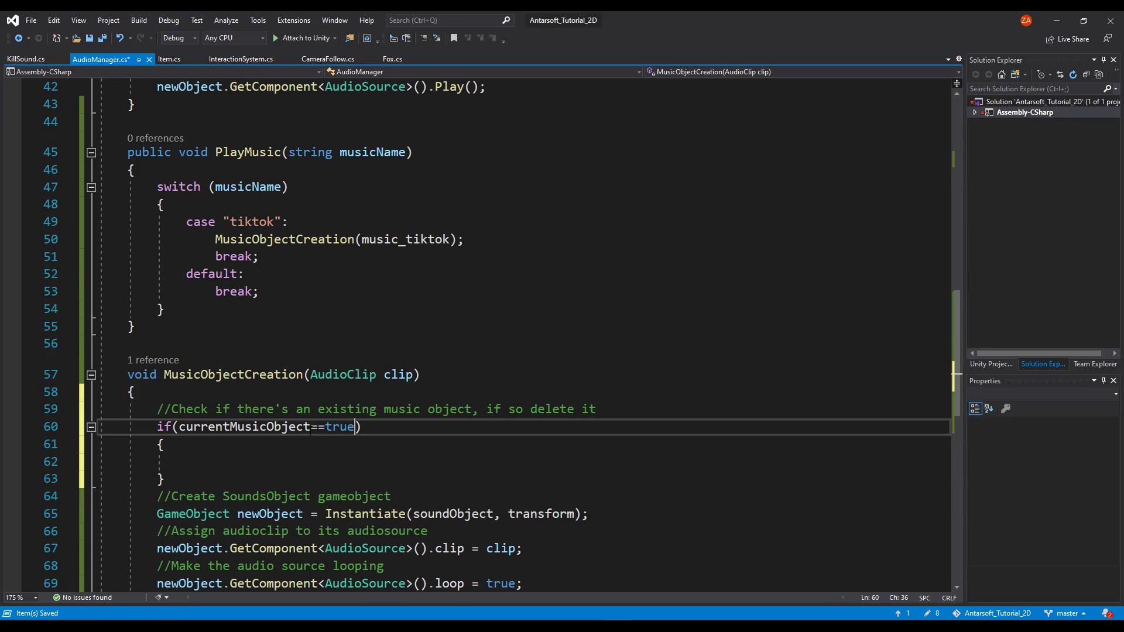
{"action": "key", "text": "ctrl+shift+Left"}
{"action": "key", "text": "ctrl+shift+Left"}
{"action": "key", "text": "BackSpace"}
{"action": "left_click_drag", "start_coordinate": [166, 480], "coordinate": [161, 448]}
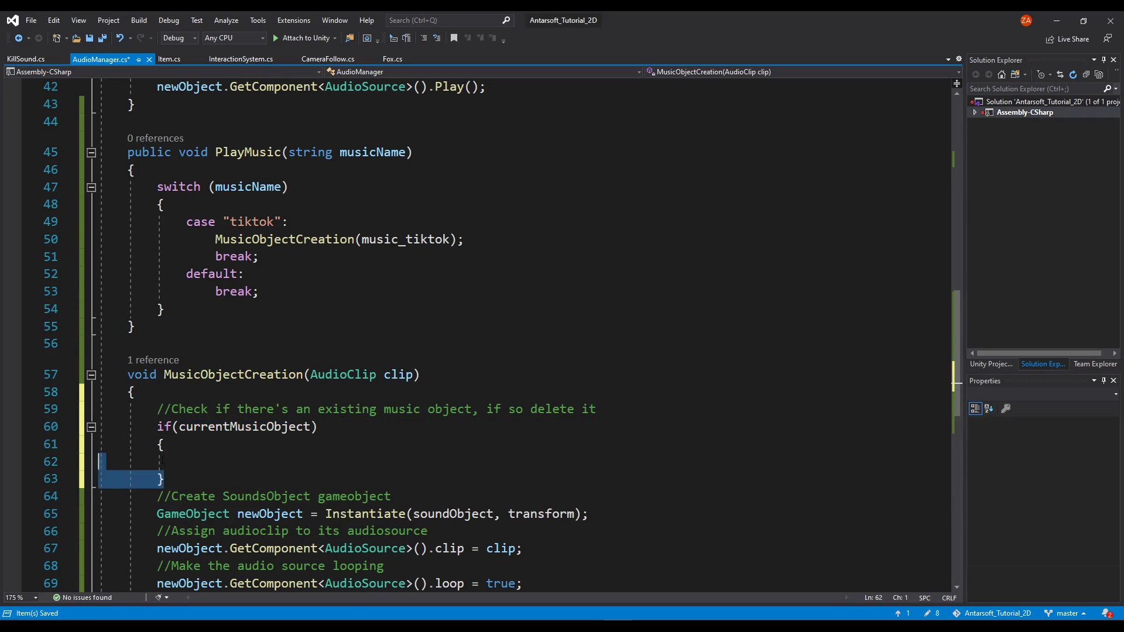
{"action": "key", "text": "BackSpace"}
- Add 'Destroy(currentMusicObject);' under the if and save the script
{"action": "key", "text": "Tab"}
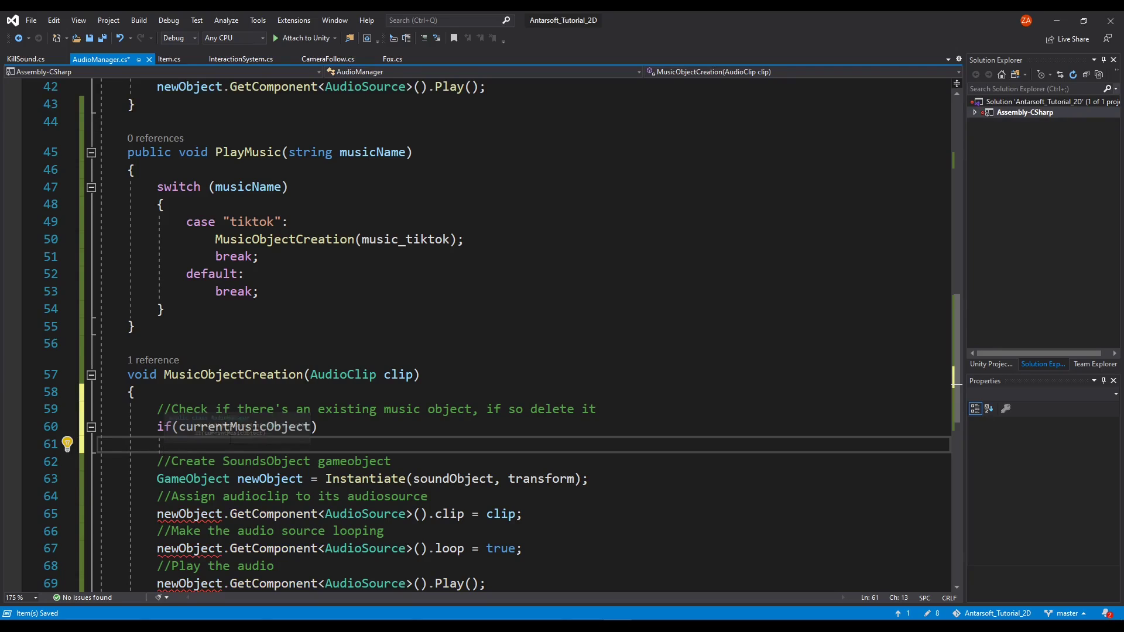
{"action": "type", "text": "Dest"}
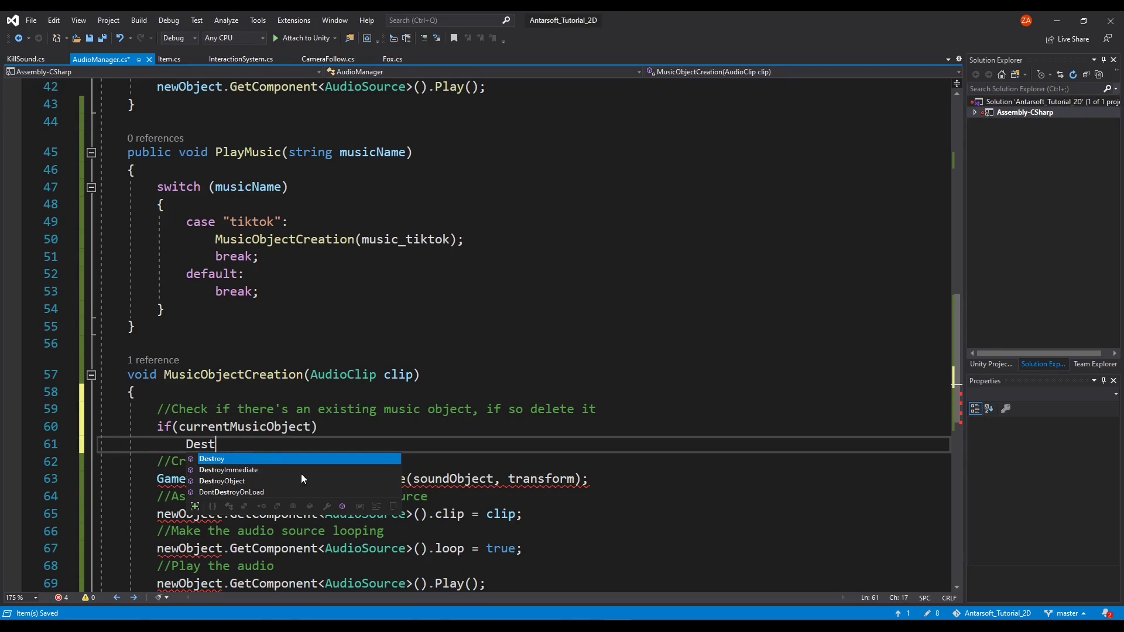
{"action": "type", "text": "roy(curr"}
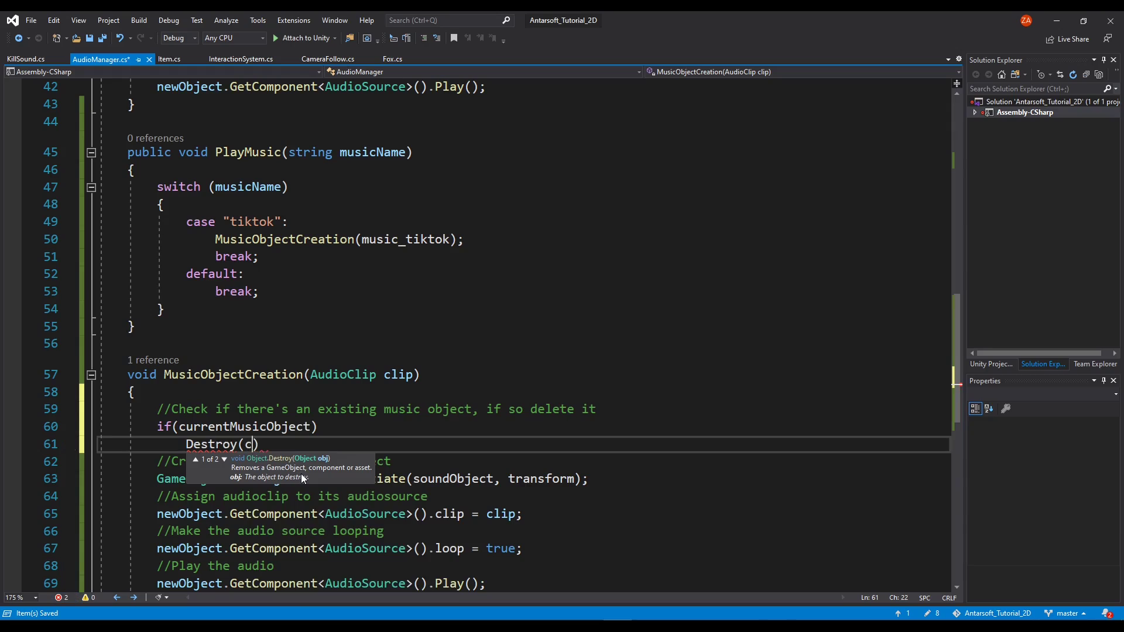
{"action": "key", "text": "Tab"}
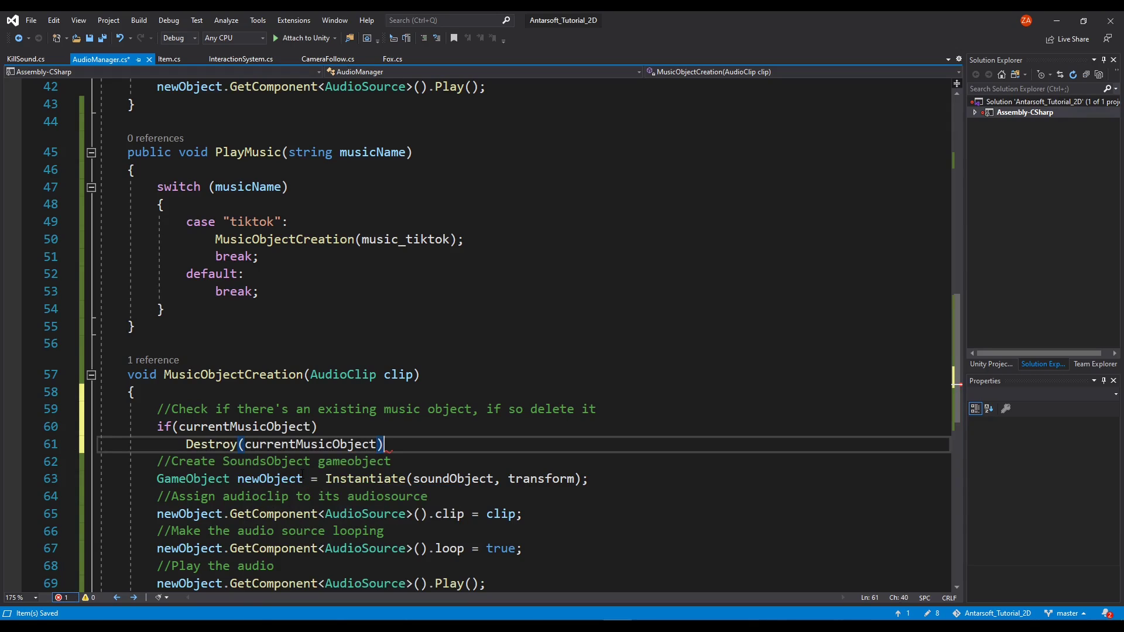
{"action": "type", "text": ";"}
{"action": "key", "text": "ctrl+s"}
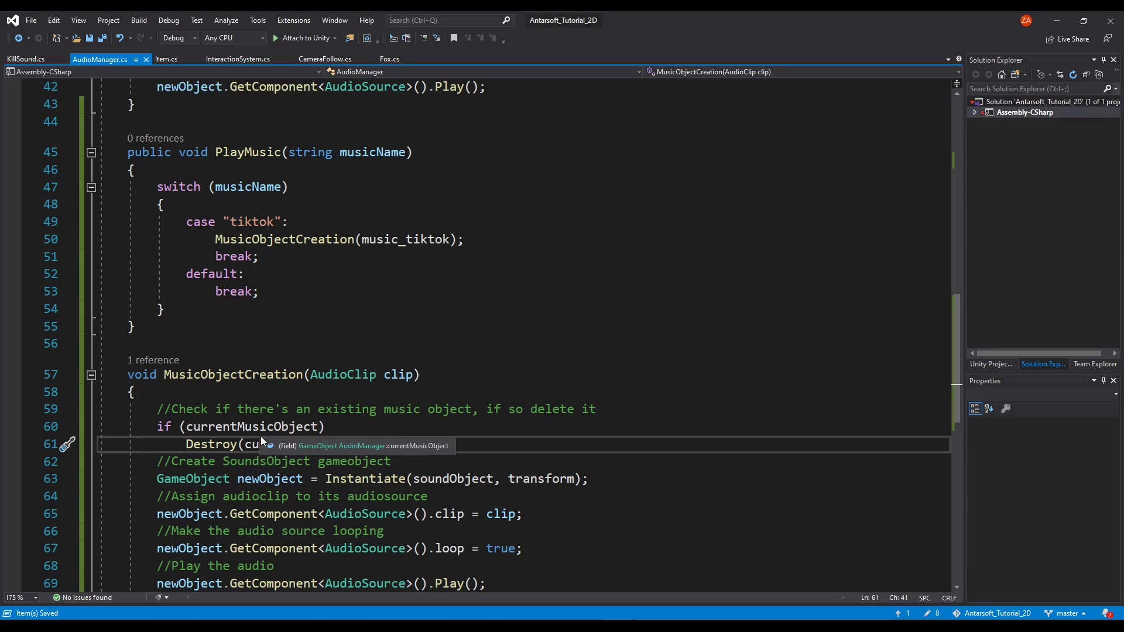
- On line 63, replace newObject with currentMusicObject and drop its GameObject type
{"action": "left_click", "coordinate": [268, 479]}
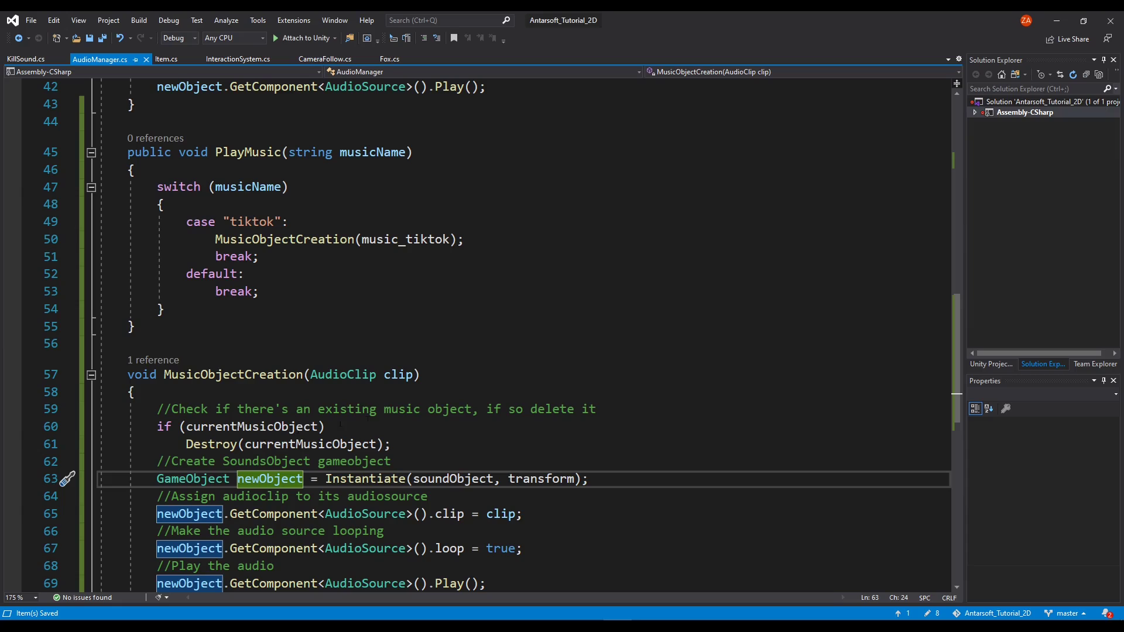
{"action": "double_click", "coordinate": [255, 427]}
{"action": "key", "text": "ctrl+c"}
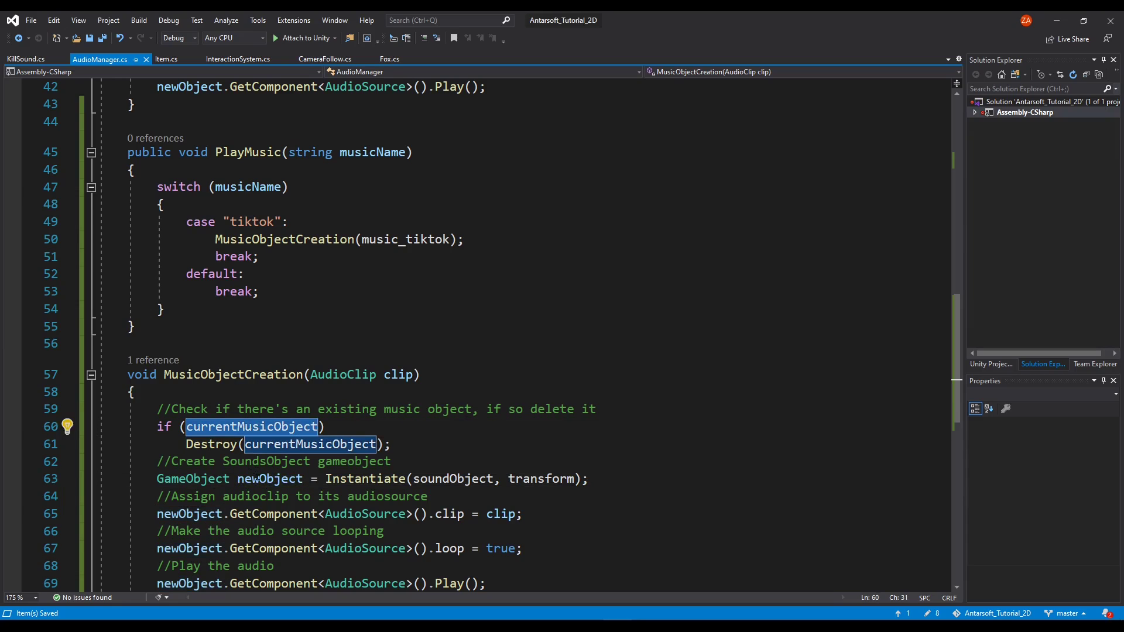
{"action": "double_click", "coordinate": [269, 479]}
{"action": "key", "text": "ctrl+v"}
{"action": "double_click", "coordinate": [199, 480]}
{"action": "key", "text": "BackSpace"}
- Replace newObject with currentMusicObject on lines 65, 67 and 69
{"action": "double_click", "coordinate": [184, 512]}
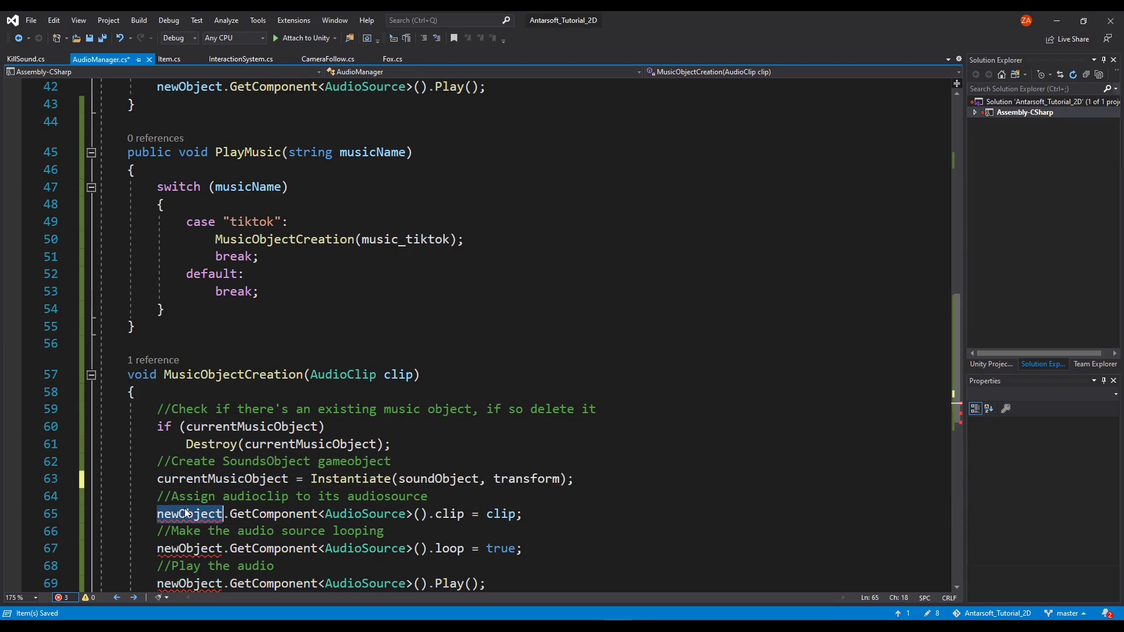
{"action": "key", "text": "ctrl+v"}
{"action": "scroll", "coordinate": [186, 505], "scroll_direction": "down", "scroll_amount": 1}
{"action": "double_click", "coordinate": [189, 496]}
{"action": "key", "text": "ctrl+v"}
{"action": "double_click", "coordinate": [177, 532]}
{"action": "key", "text": "ctrl+v"}
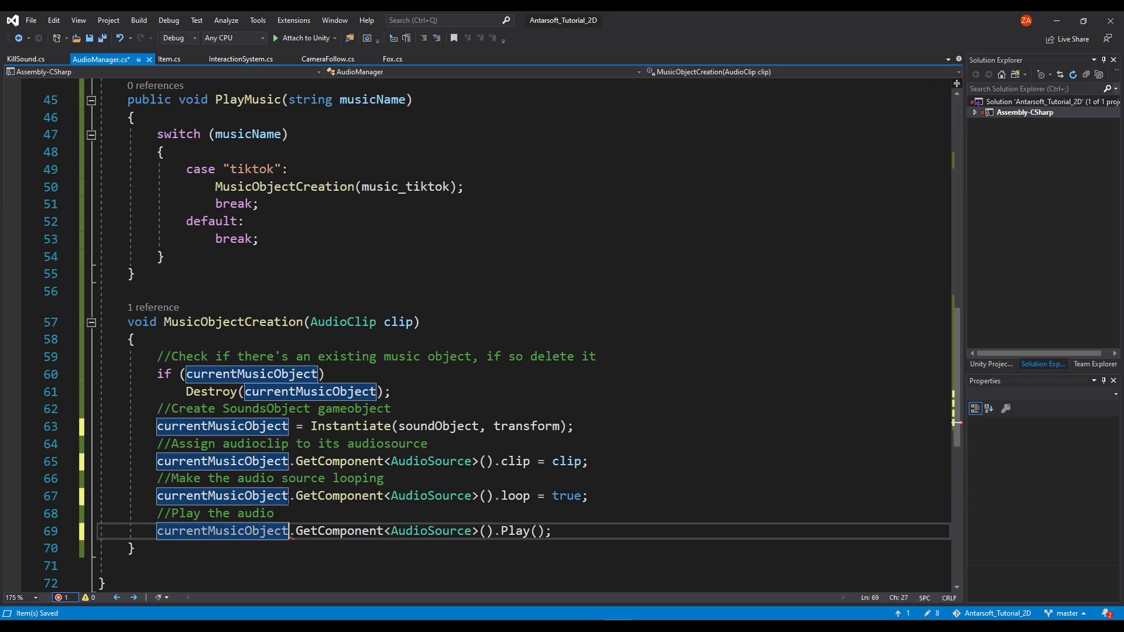
{"action": "left_click", "coordinate": [406, 443]}
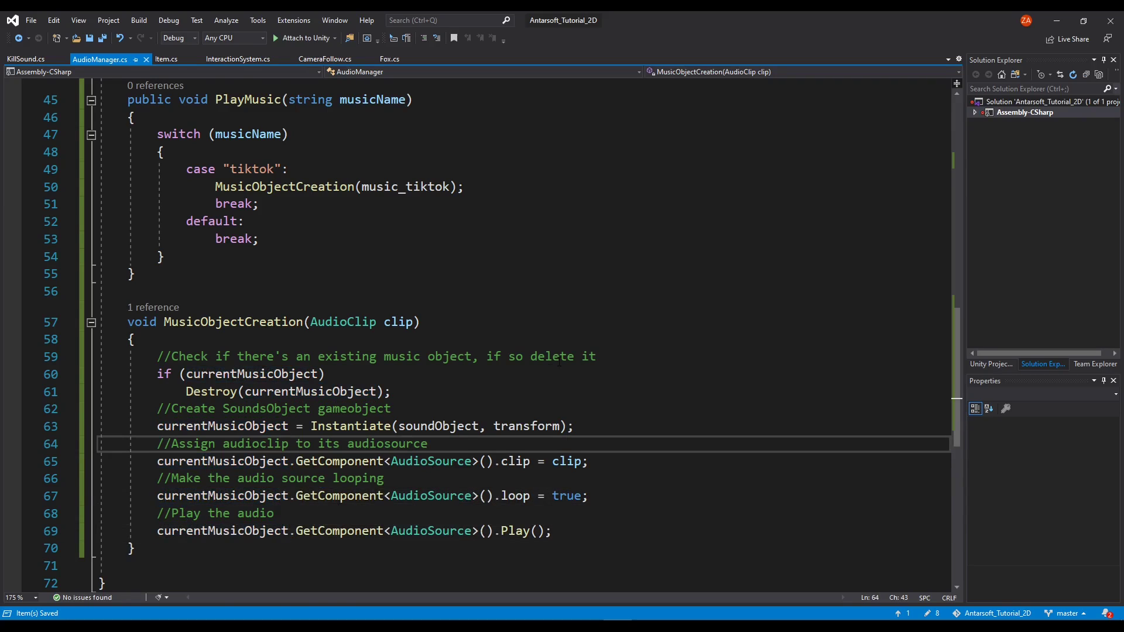
{"action": "scroll", "coordinate": [559, 361], "scroll_direction": "up", "scroll_amount": 2}
{"action": "left_click", "coordinate": [268, 311]}
- Paste a bobo case calling MusicObjectCreation(music_bobo) into PlayMusic, end it with break;, and return to Unity
{"action": "key", "text": "ctrl+v"}
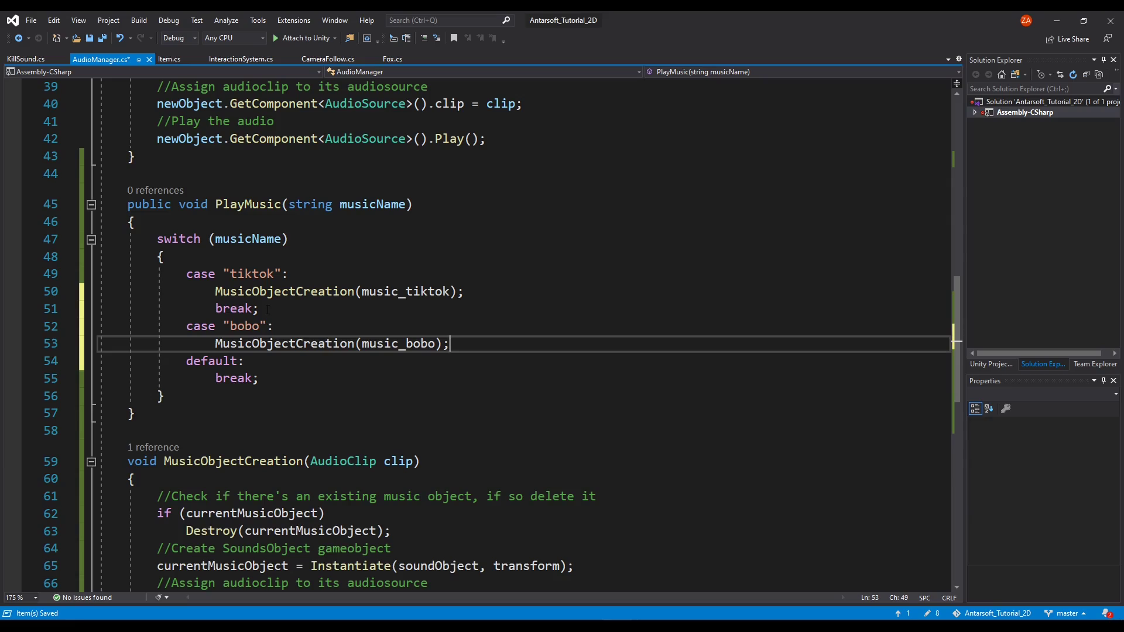
{"action": "left_click", "coordinate": [399, 344]}
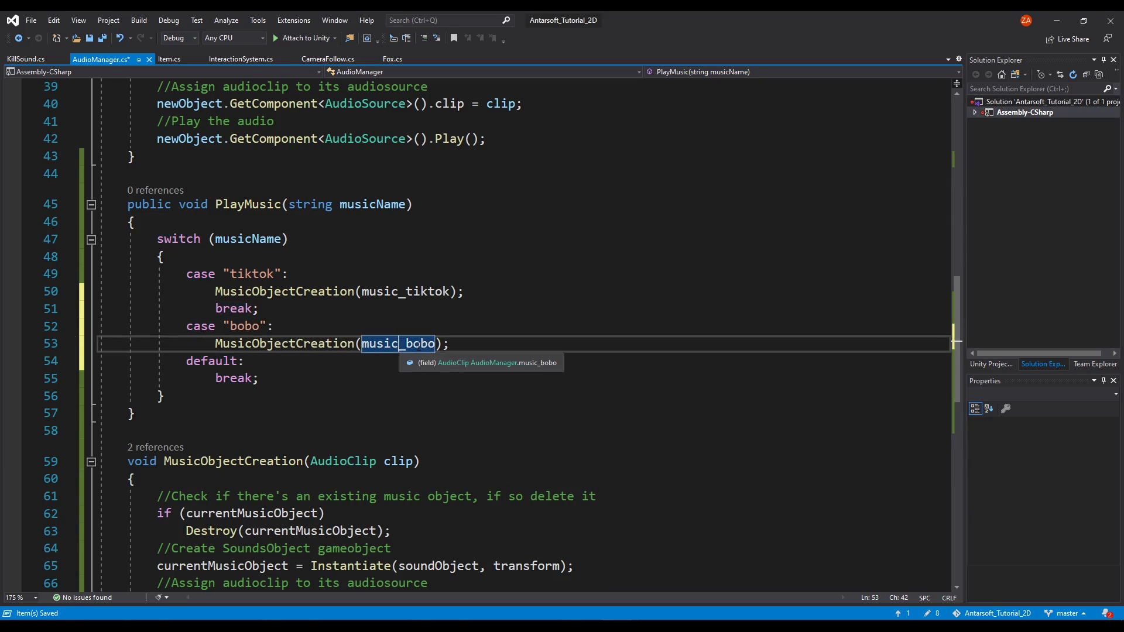
{"action": "left_click", "coordinate": [361, 344]}
{"action": "mouse_move", "coordinate": [256, 326]}
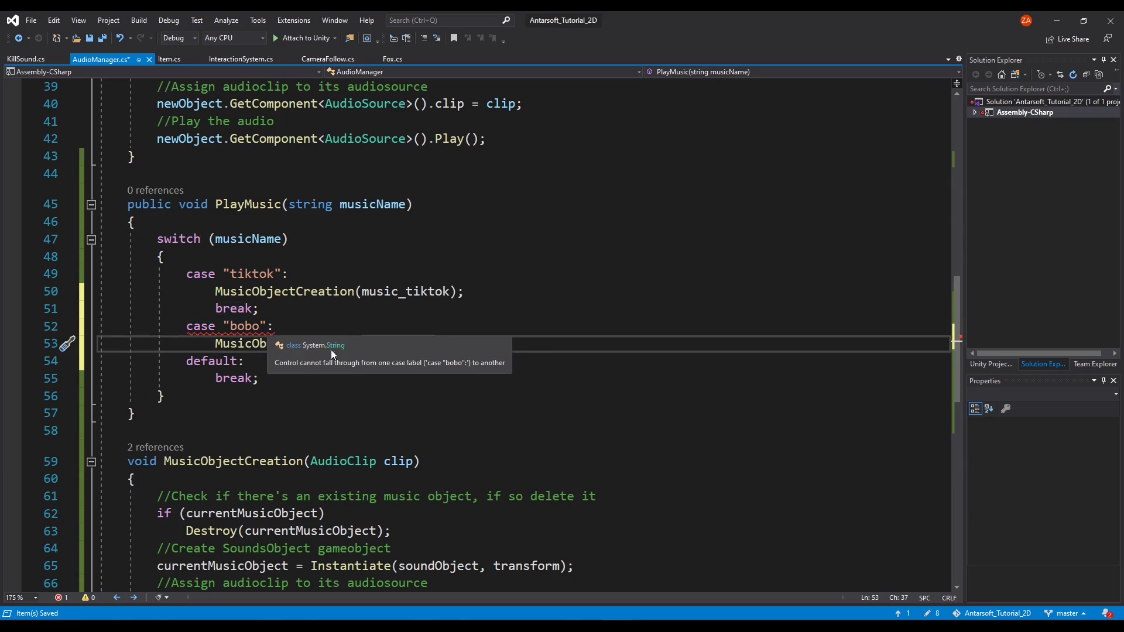
{"action": "left_click", "coordinate": [517, 345]}
{"action": "key", "text": "Return"}
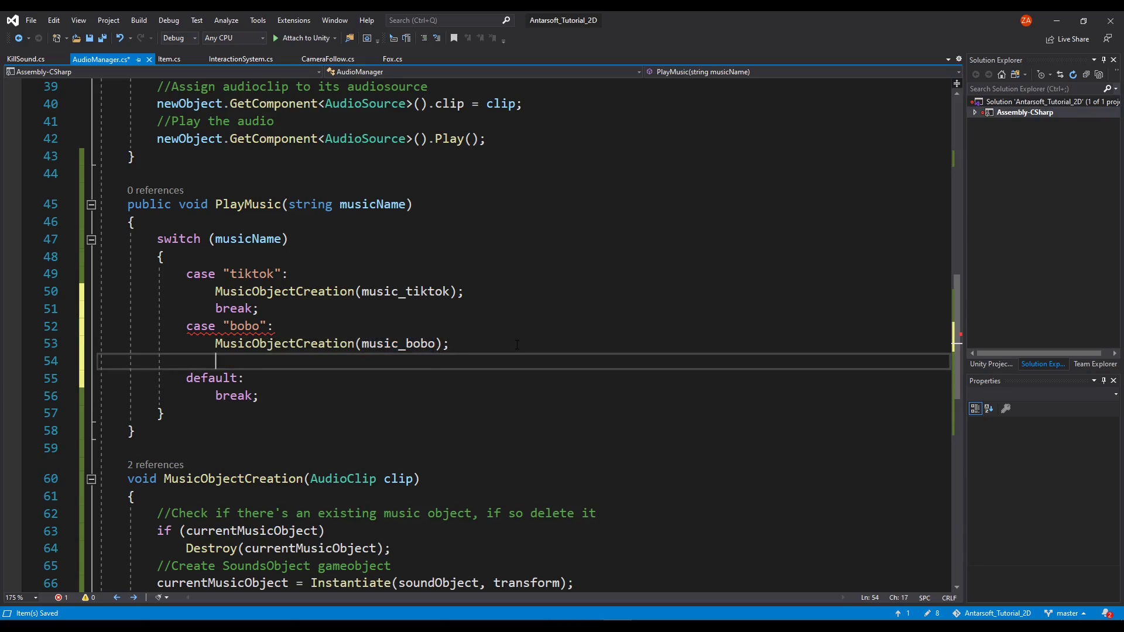
{"action": "type", "text": "break;"}
{"action": "left_click", "coordinate": [369, 343]}
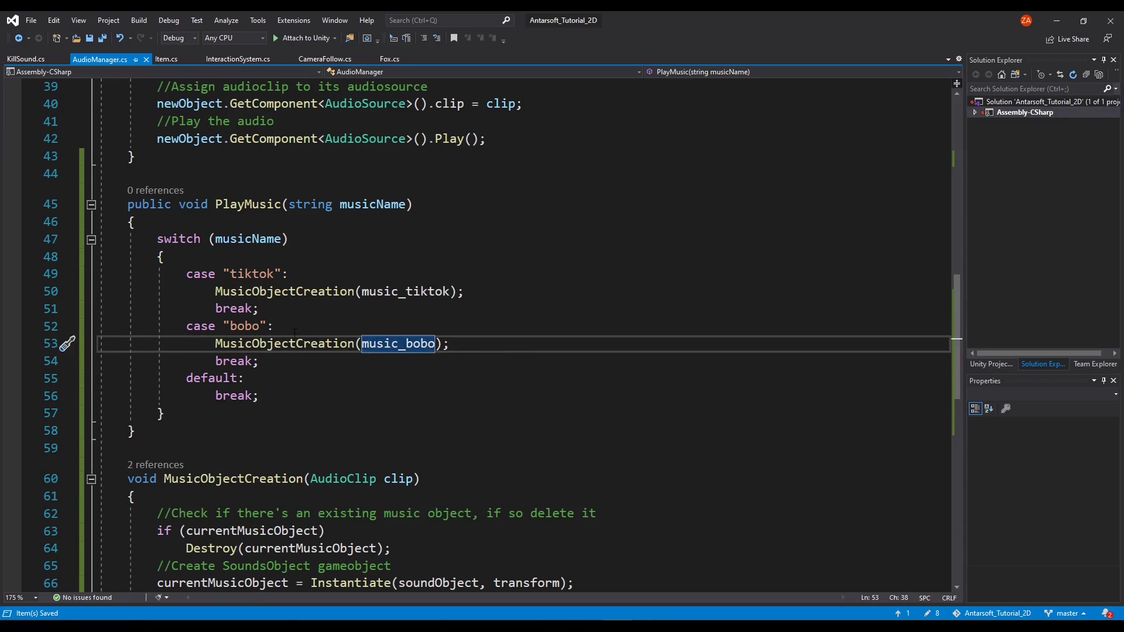
{"action": "scroll", "coordinate": [379, 477], "scroll_direction": "down", "scroll_amount": 2}
{"action": "scroll", "coordinate": [379, 478], "scroll_direction": "down", "scroll_amount": 2}
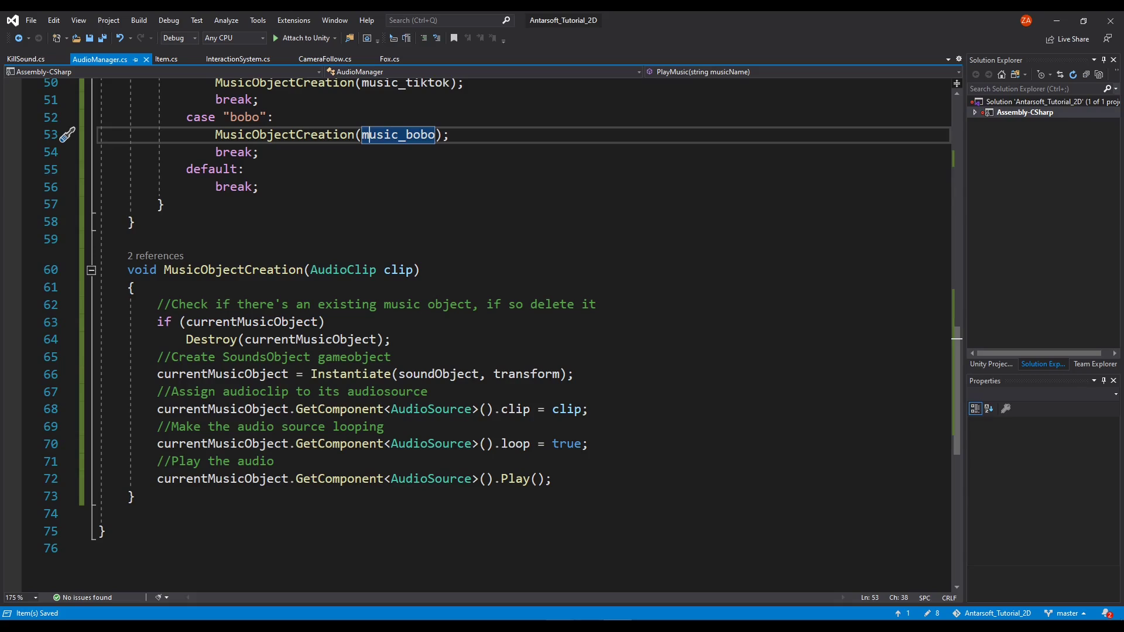
{"action": "key", "text": "alt+Tab"}
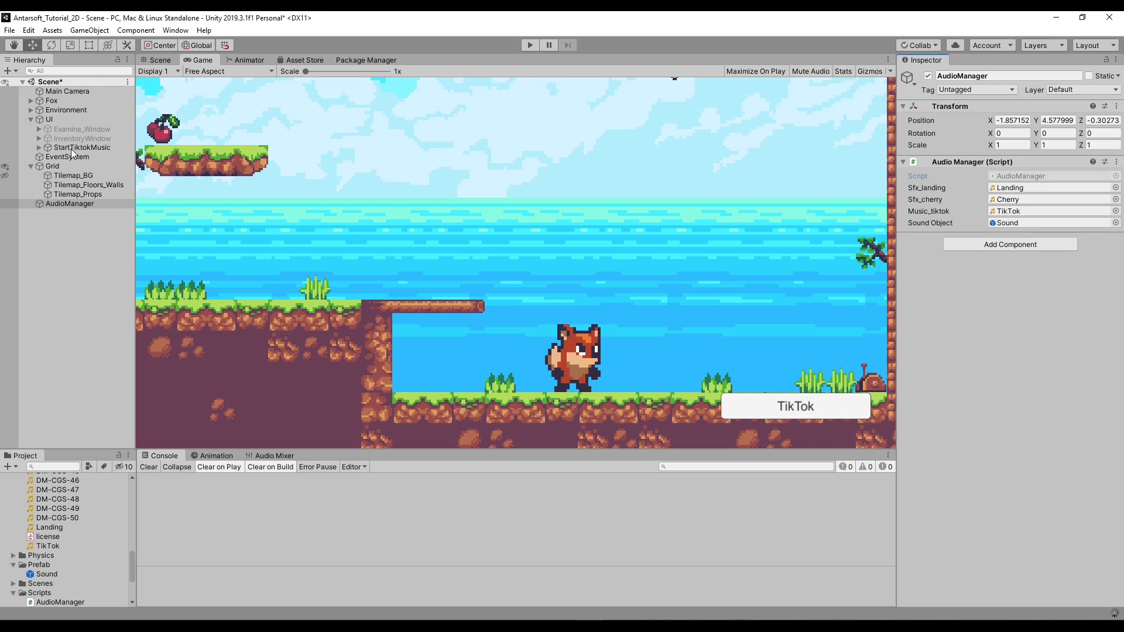
- Duplicate the StartTiktokMusic button and move the copy left of the TikTok button
{"action": "left_click", "coordinate": [73, 149]}
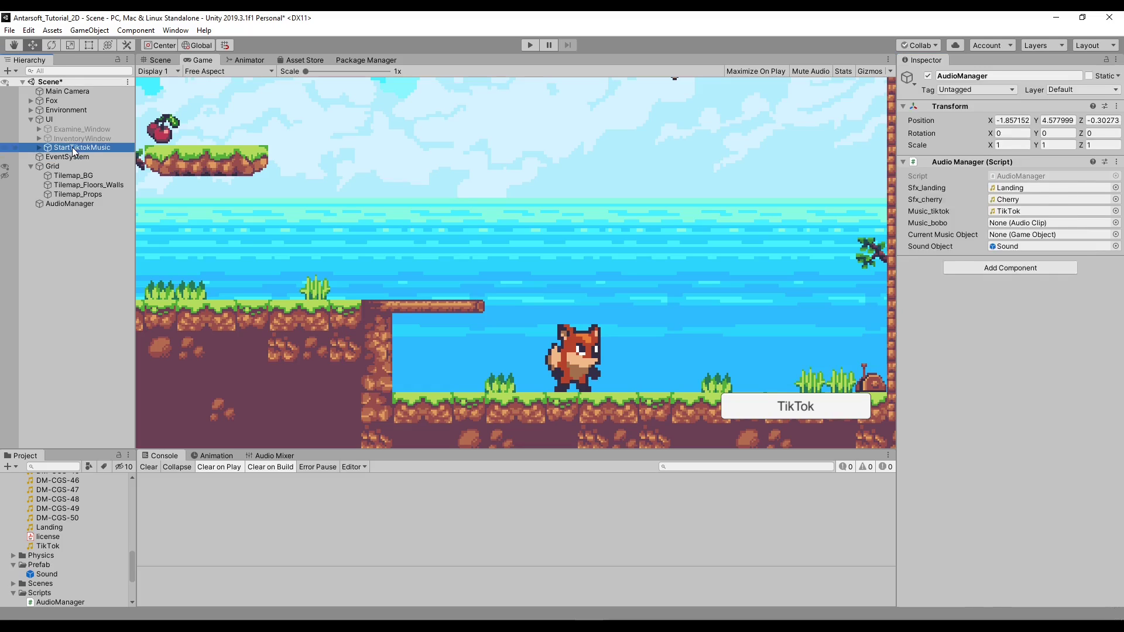
{"action": "left_click", "coordinate": [166, 60]}
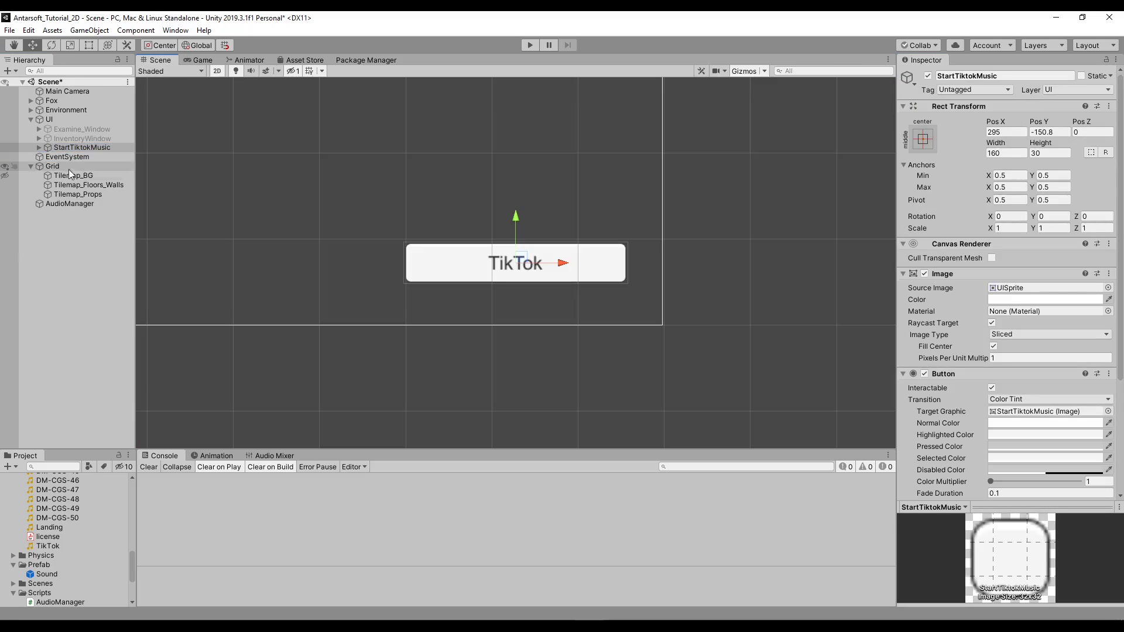
{"action": "key", "text": "ctrl+d"}
{"action": "left_click_drag", "start_coordinate": [516, 217], "coordinate": [283, 216]}
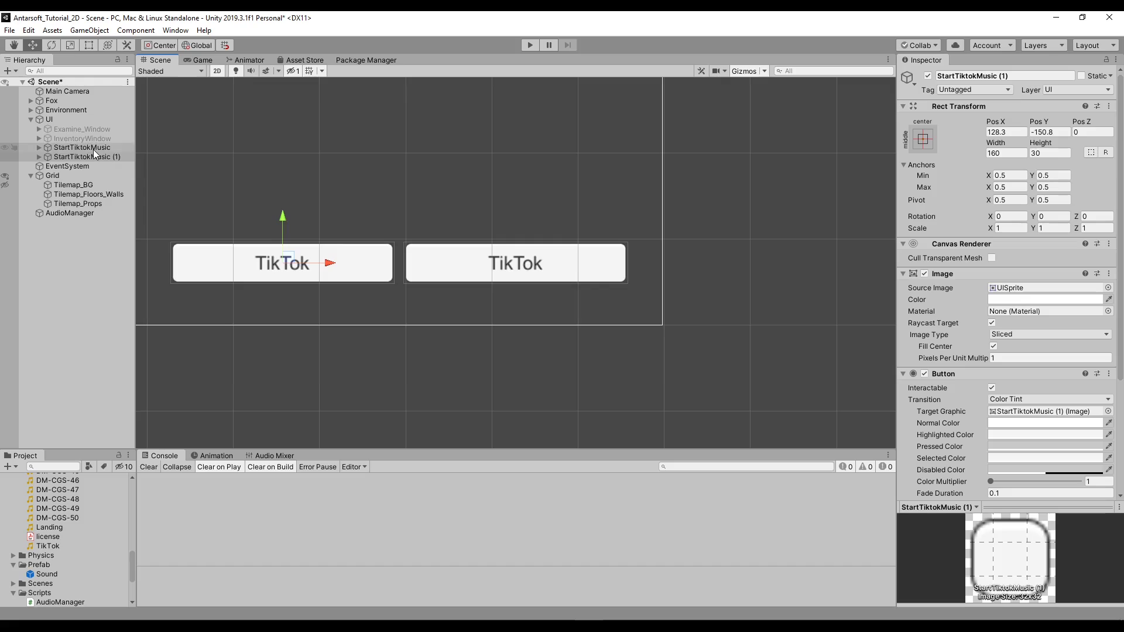
- Rename the copy StartBobo and change its label text to Bobo
{"action": "left_click", "coordinate": [90, 153]}
{"action": "key", "text": "Right"}
{"action": "key", "text": "F2"}
{"action": "type", "text": "Star"}
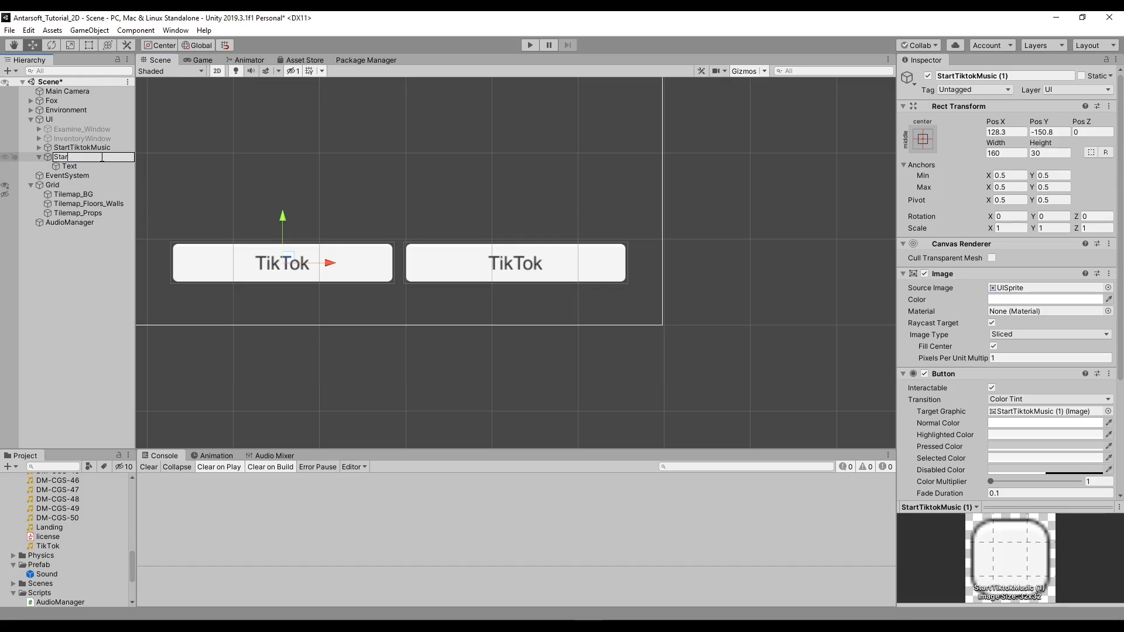
{"action": "type", "text": "tBobo"}
{"action": "key", "text": "Return"}
{"action": "key", "text": "Down"}
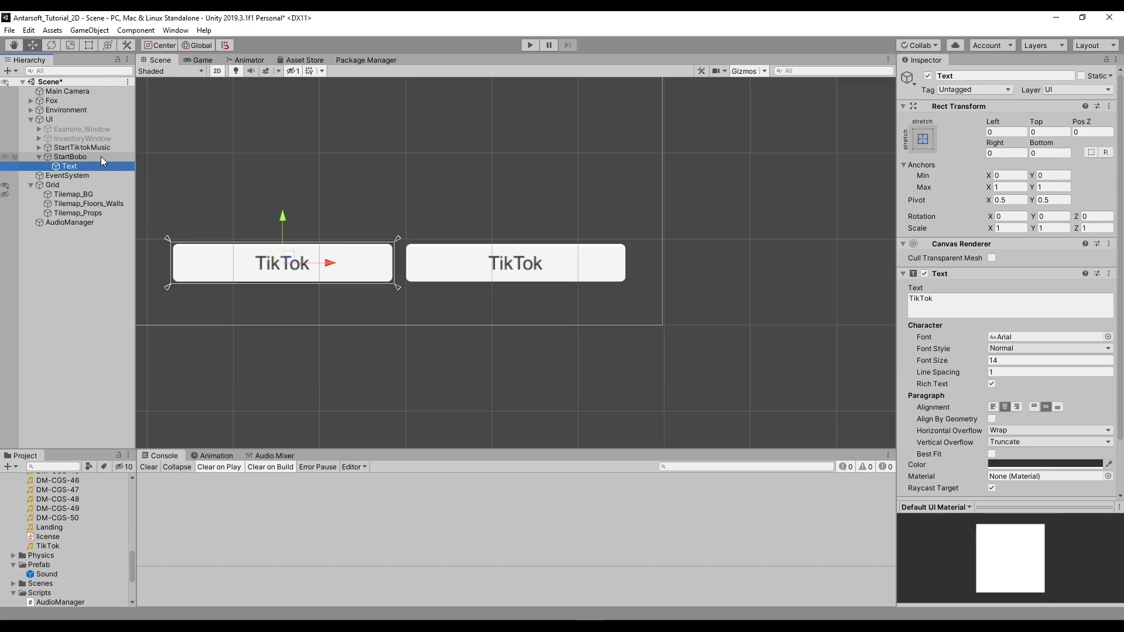
{"action": "left_click", "coordinate": [910, 300]}
{"action": "type", "text": "Bobo"}
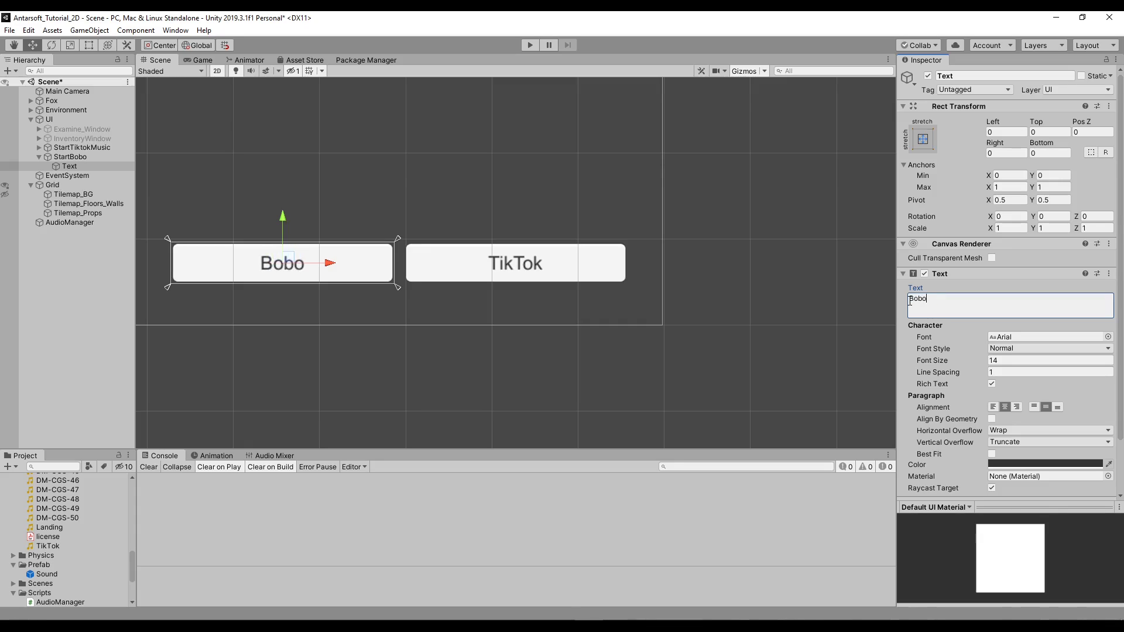
- Set StartBobo's On Click PlayMusic string argument to bobo
{"action": "scroll", "coordinate": [971, 342], "scroll_direction": "down", "scroll_amount": 2}
{"action": "left_click", "coordinate": [88, 157]}
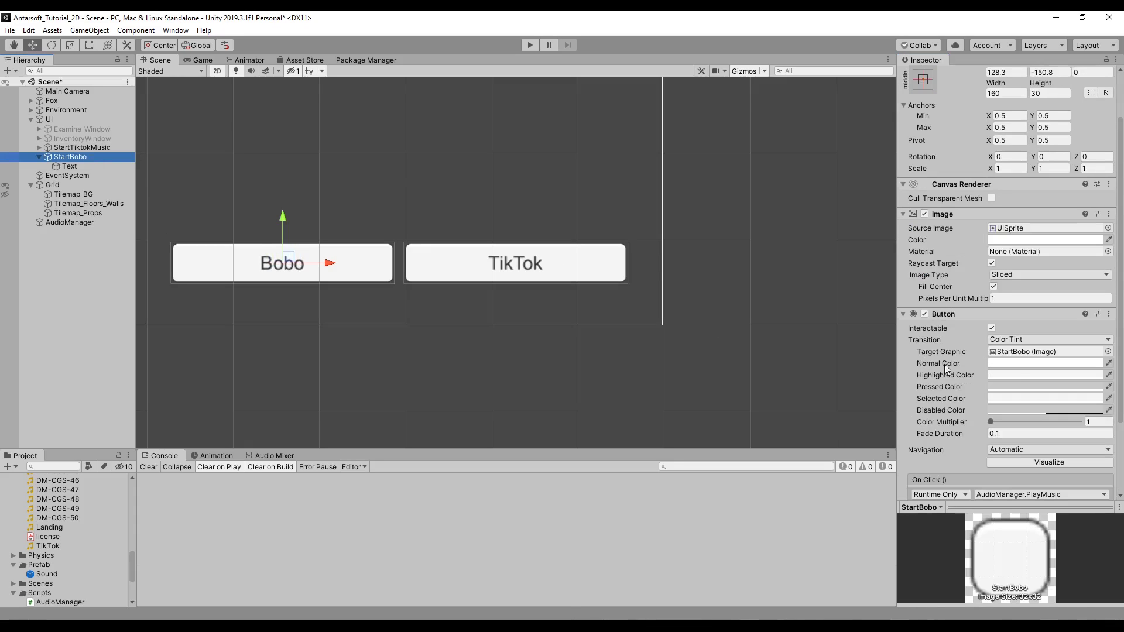
{"action": "scroll", "coordinate": [1045, 475], "scroll_direction": "down", "scroll_amount": 3}
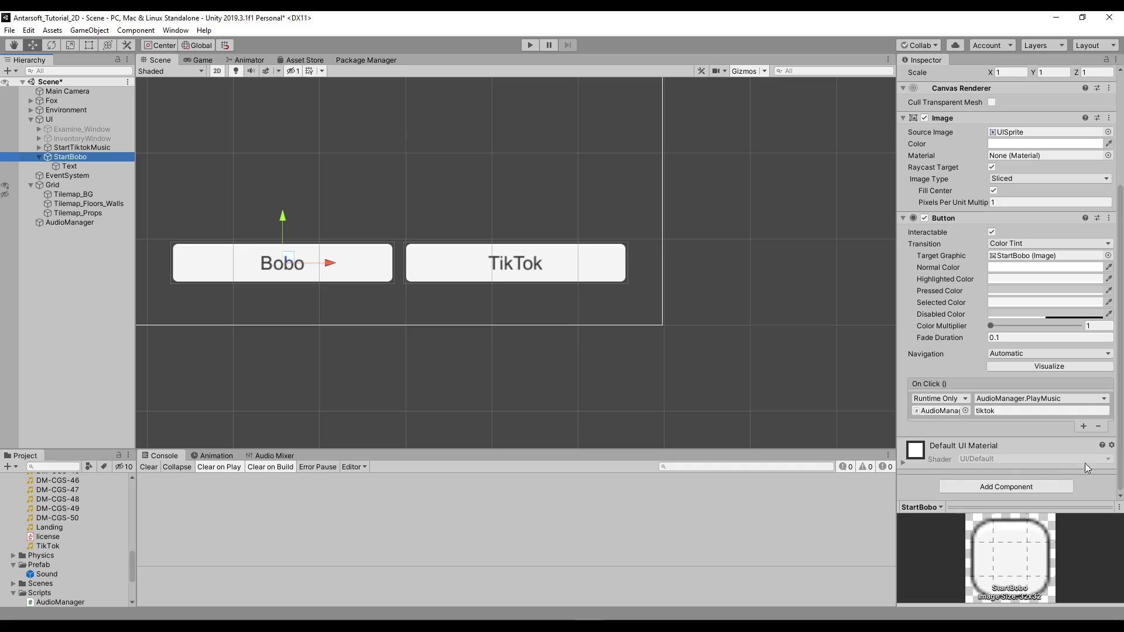
{"action": "left_click", "coordinate": [988, 411]}
{"action": "type", "text": "bobo"}
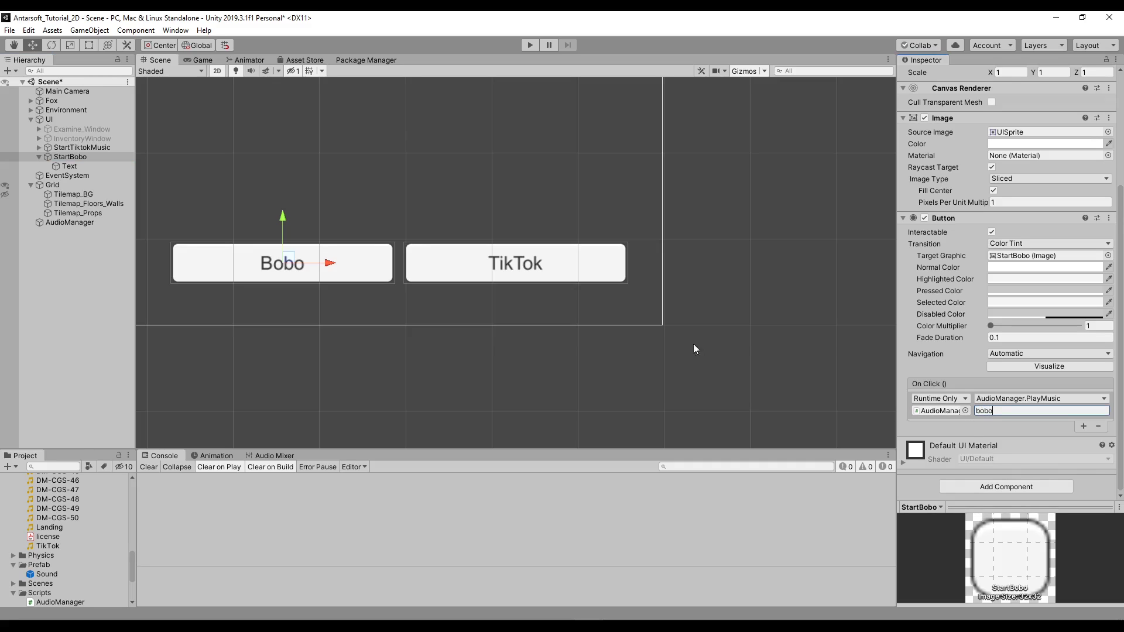
- Save the scene and run the game in play mode
{"action": "key", "text": "ctrl+s"}
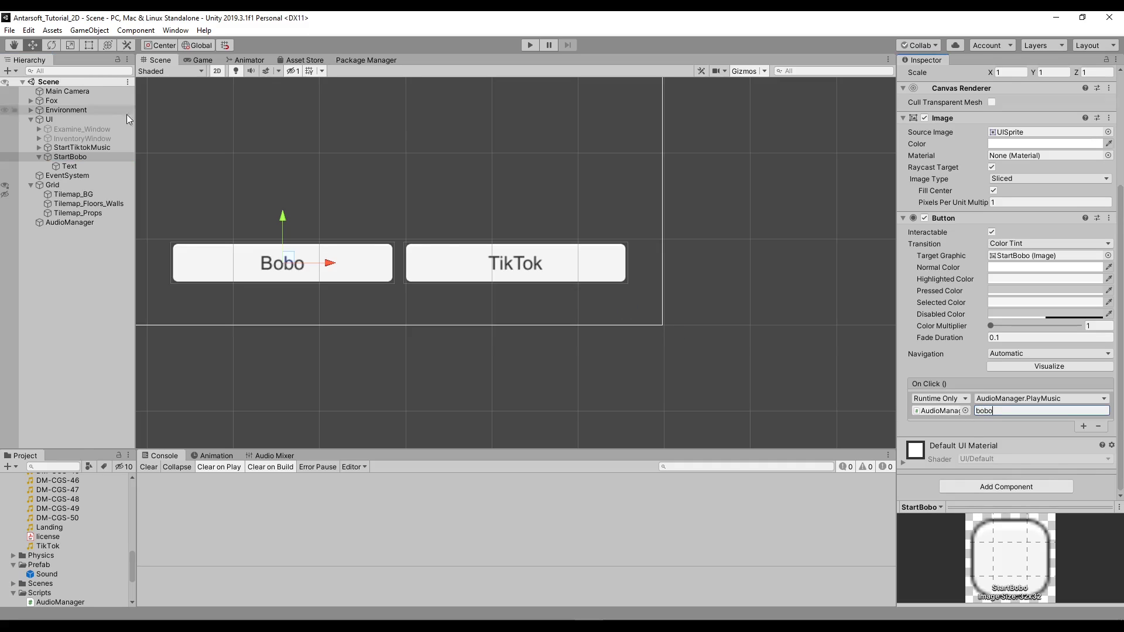
{"action": "left_click", "coordinate": [111, 147]}
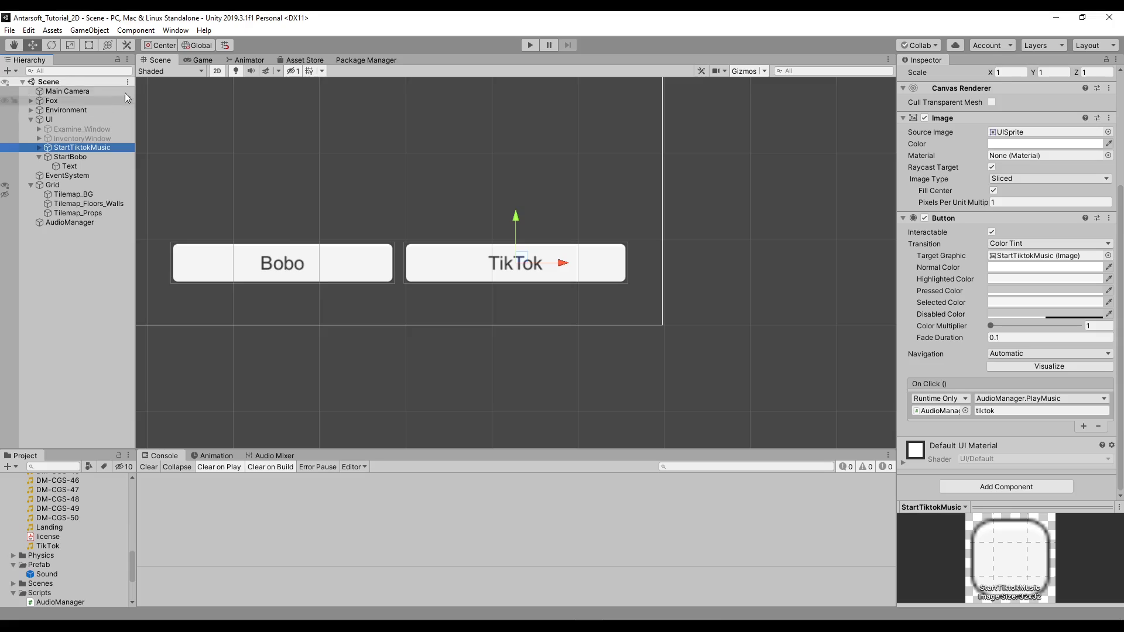
{"action": "left_click", "coordinate": [75, 111]}
{"action": "left_click", "coordinate": [530, 46]}
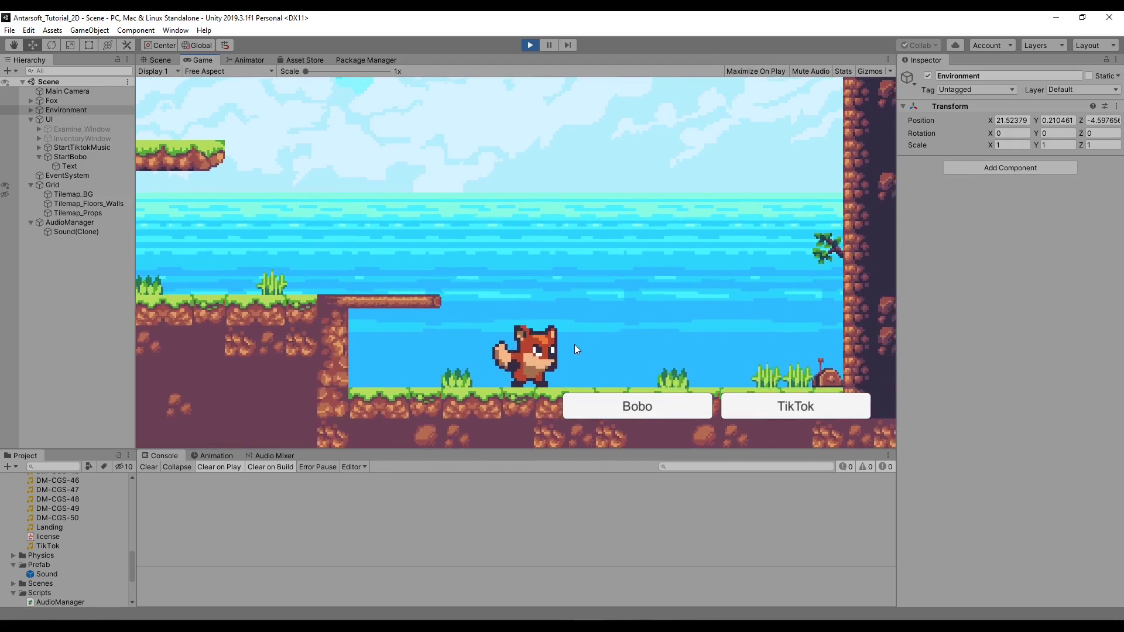
{"action": "left_click", "coordinate": [88, 223]}
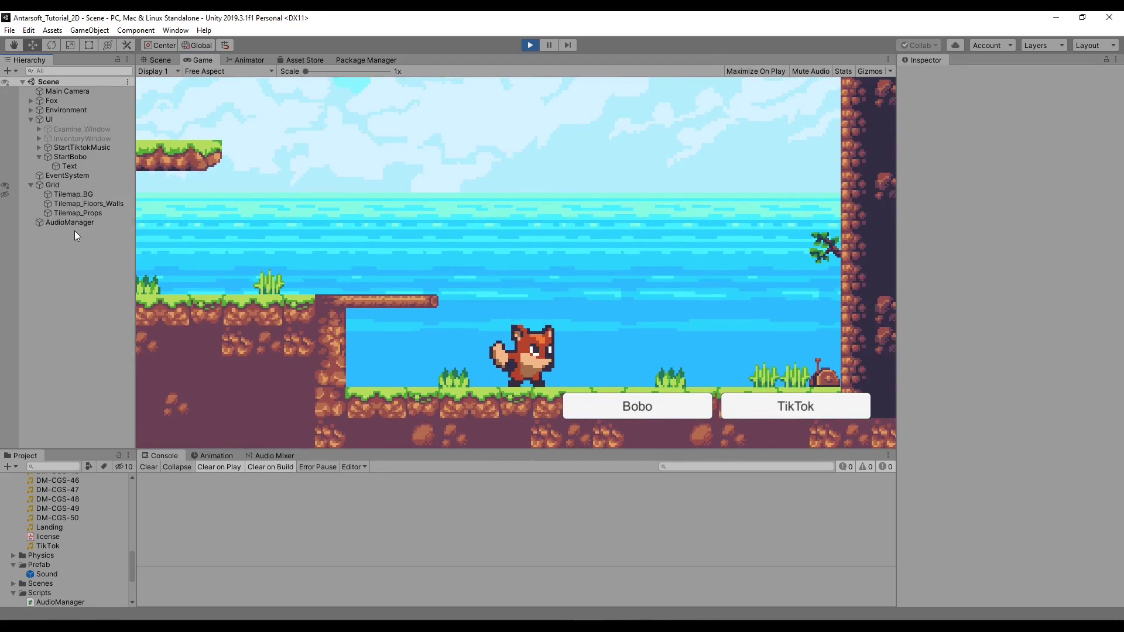
{"action": "left_click", "coordinate": [797, 404]}
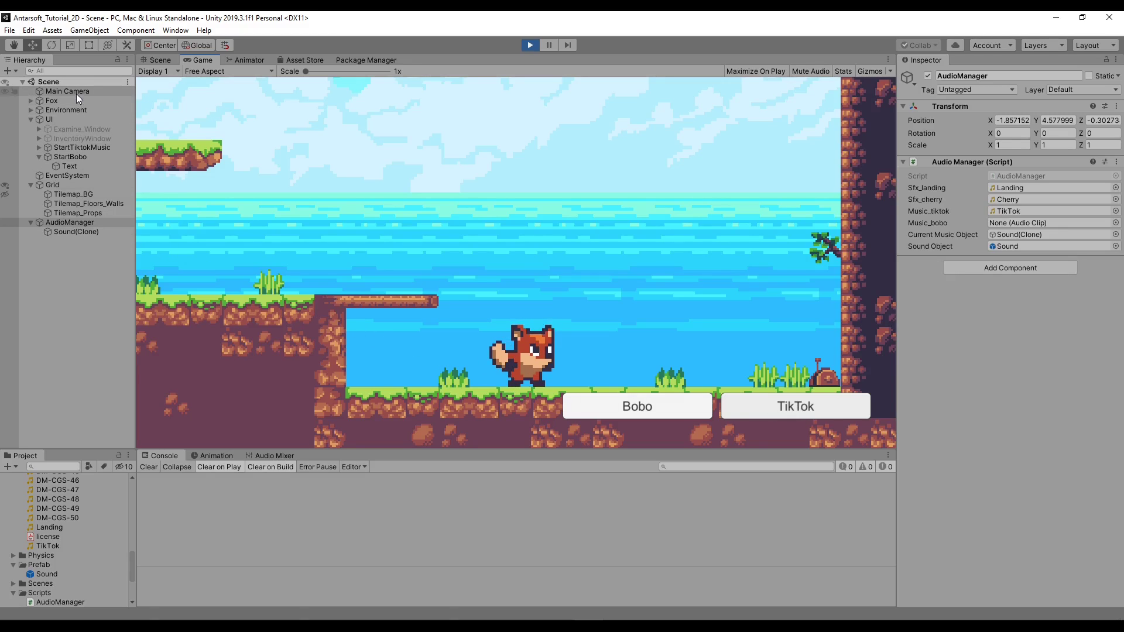
{"action": "left_click", "coordinate": [529, 46]}
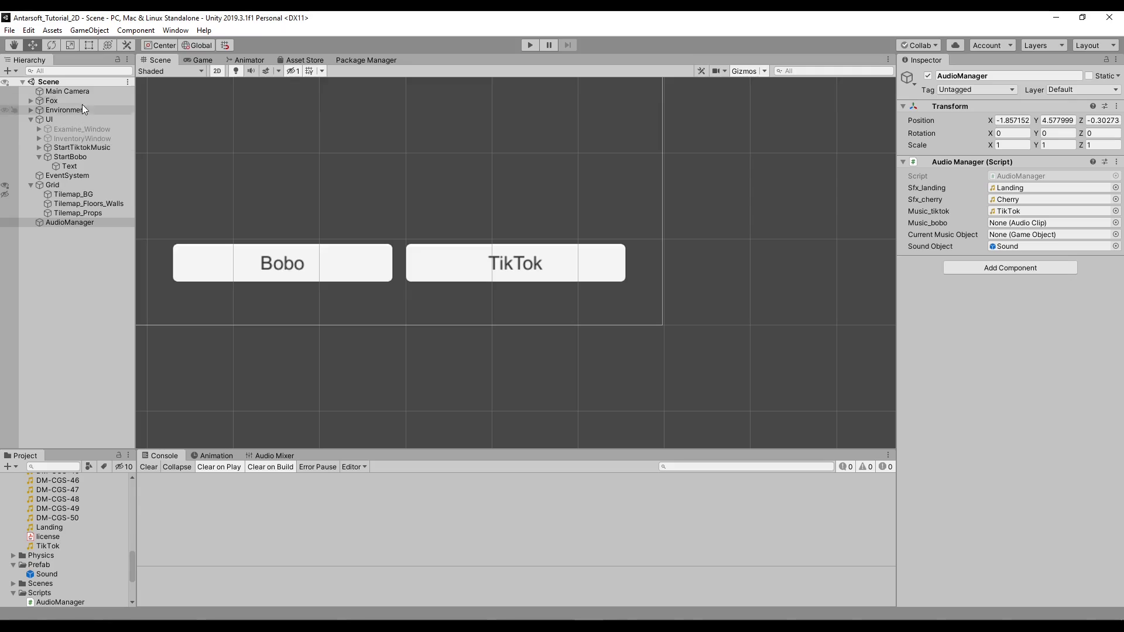
- Assign the bobo clip to AudioManager's Music_bobo slot and start play mode
{"action": "left_click", "coordinate": [66, 225]}
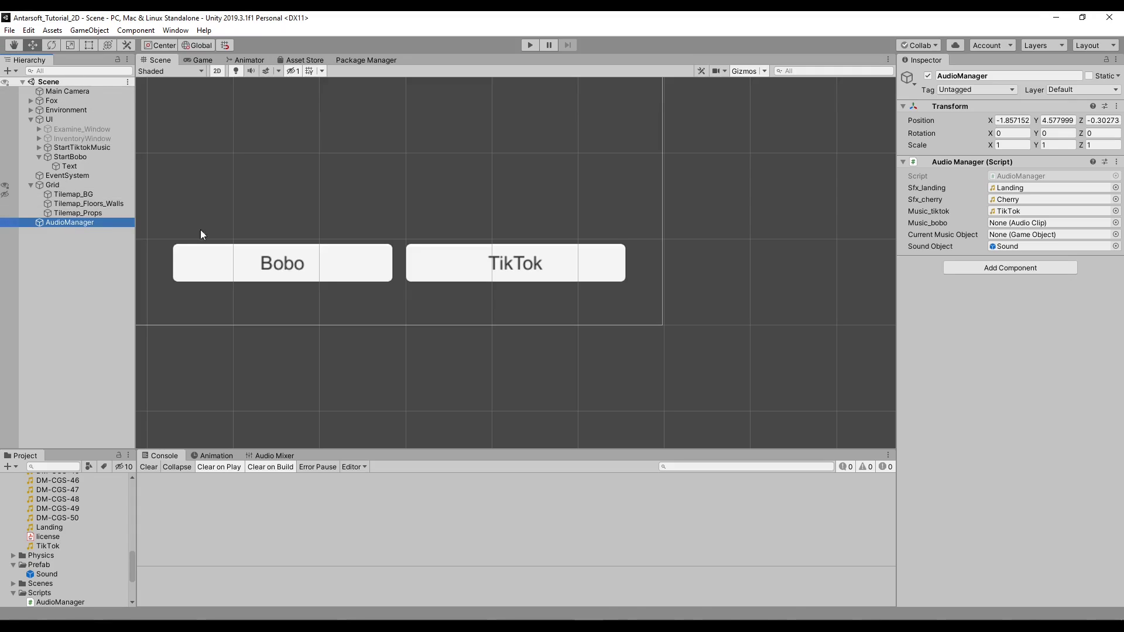
{"action": "left_click", "coordinate": [1116, 224]}
{"action": "type", "text": "bobo"}
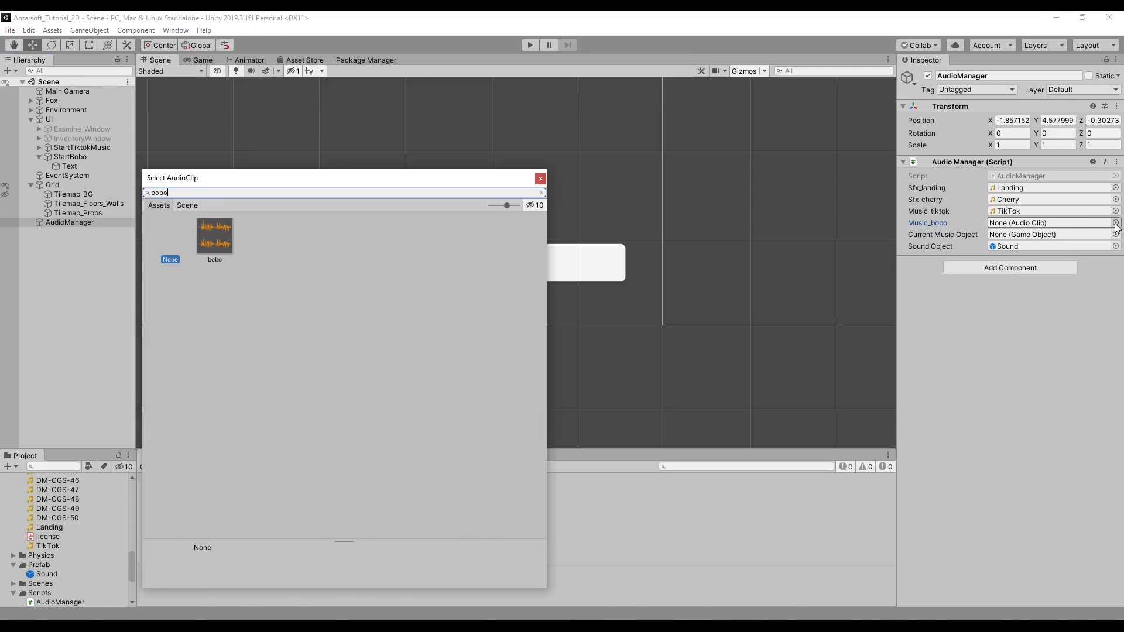
{"action": "double_click", "coordinate": [222, 240]}
{"action": "left_click", "coordinate": [522, 45]}
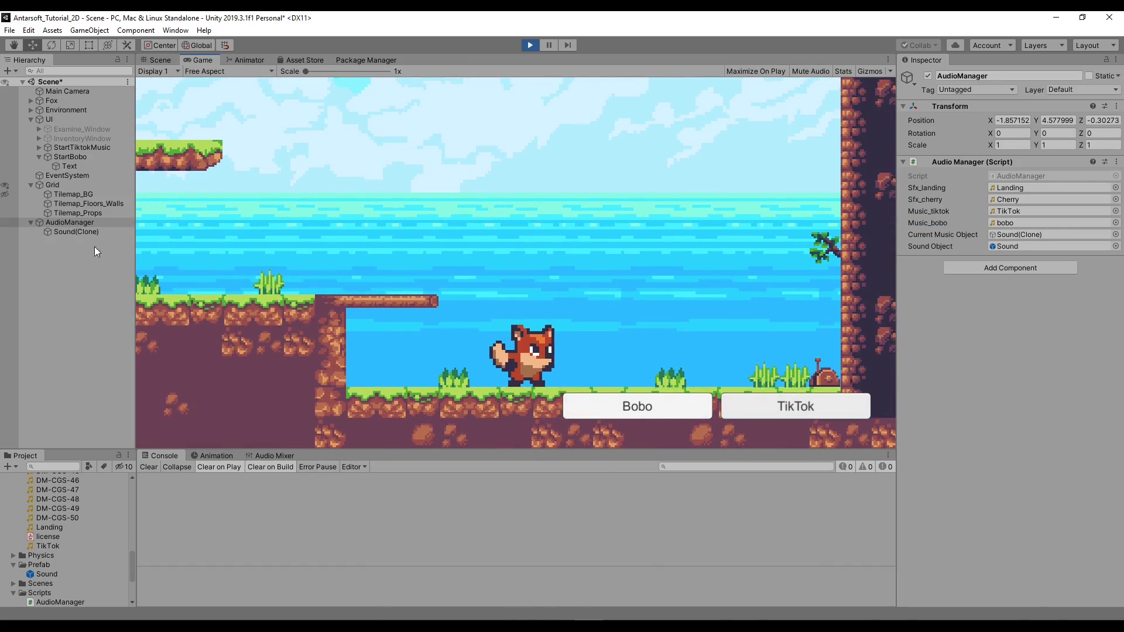
- Test the Bobo and TikTok buttons, checking Sound(Clone) and AudioManager, then stop play mode
{"action": "left_click", "coordinate": [84, 231]}
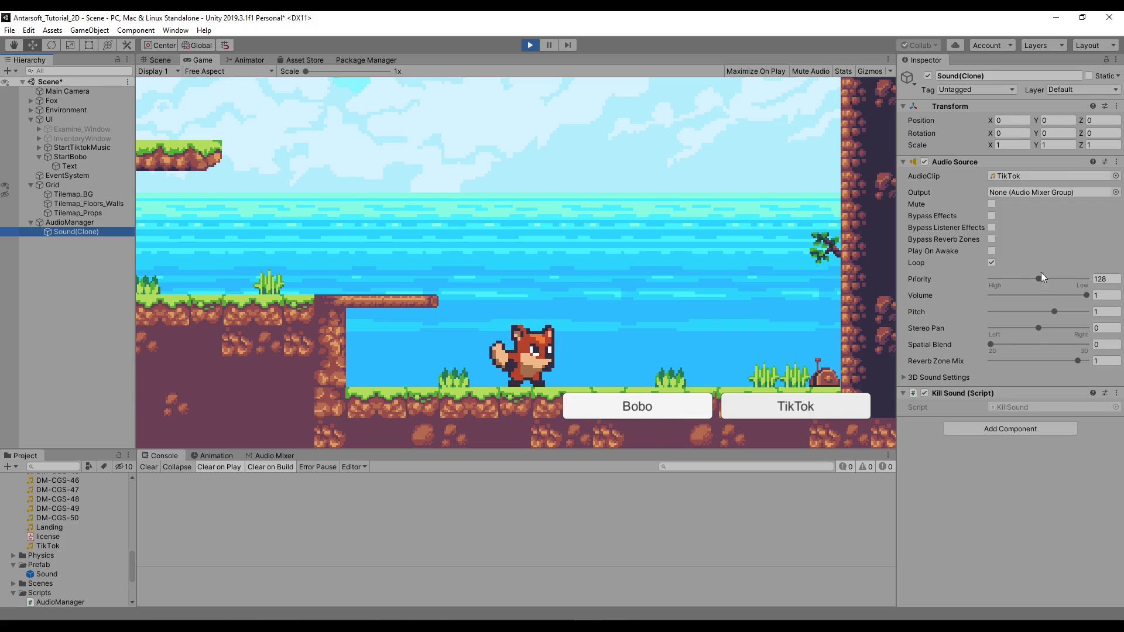
{"action": "left_click", "coordinate": [655, 408]}
{"action": "left_click", "coordinate": [78, 233]}
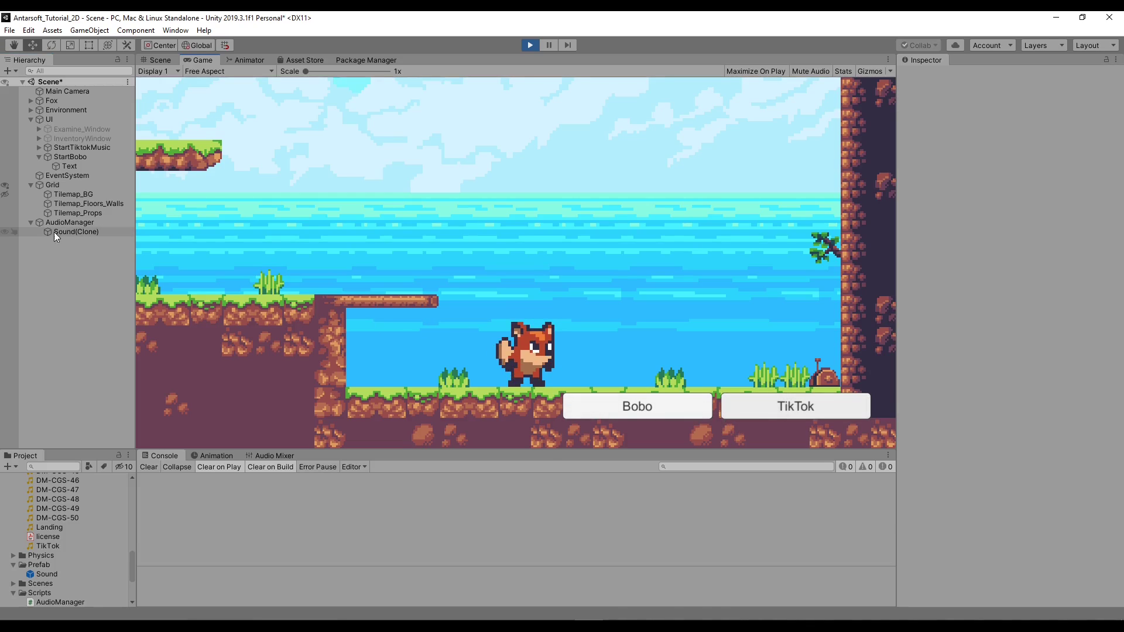
{"action": "left_click", "coordinate": [70, 224]}
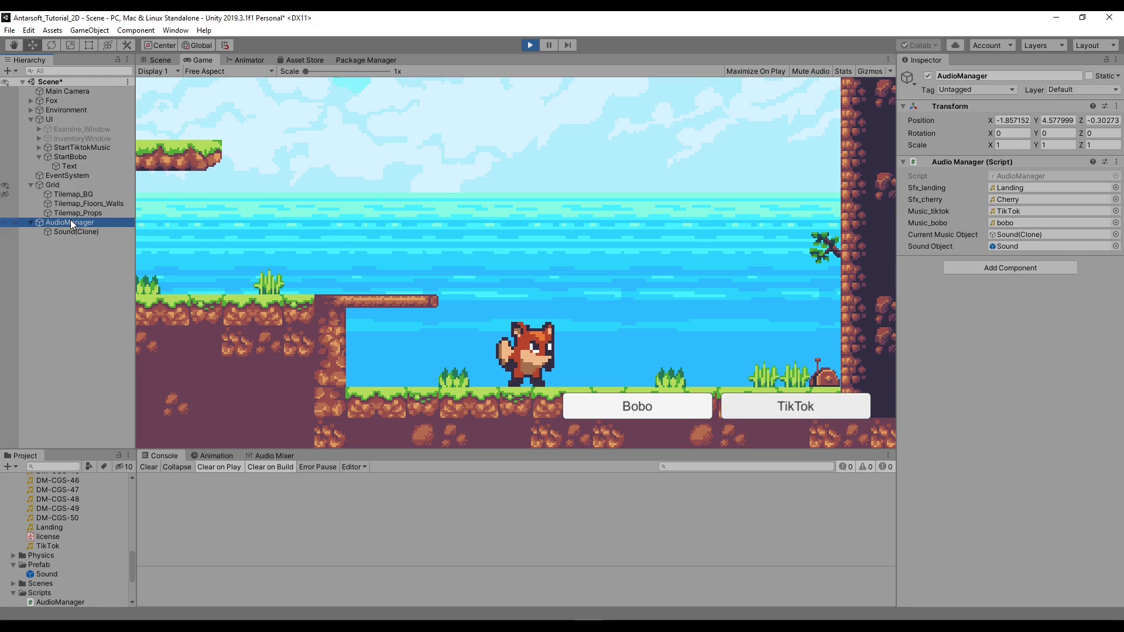
{"action": "left_click", "coordinate": [767, 415]}
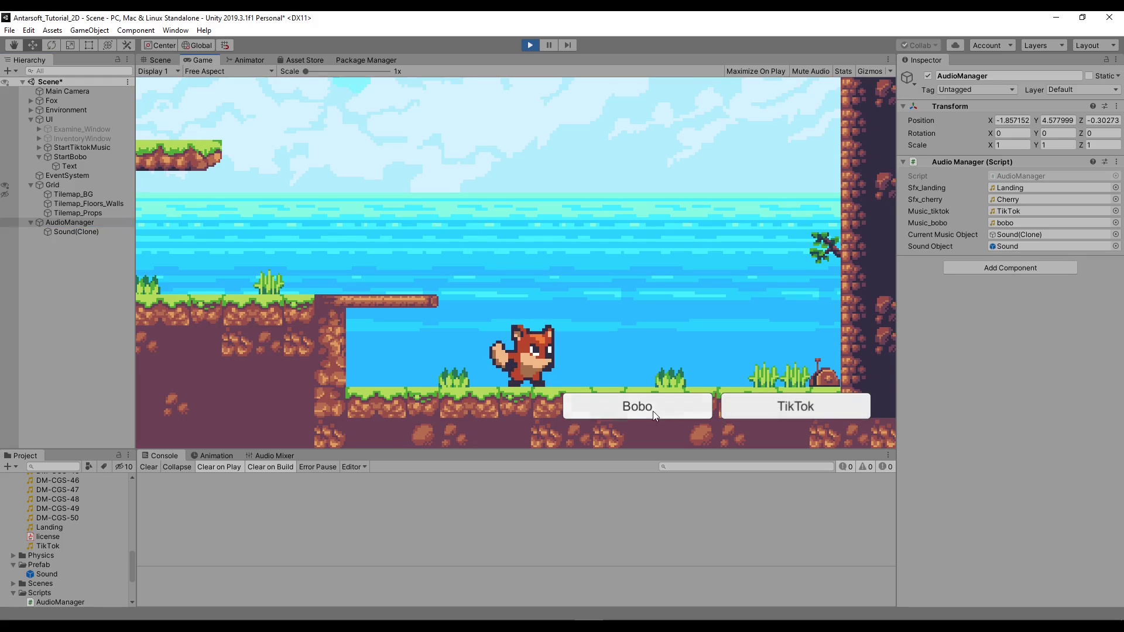
{"action": "left_click", "coordinate": [532, 45]}
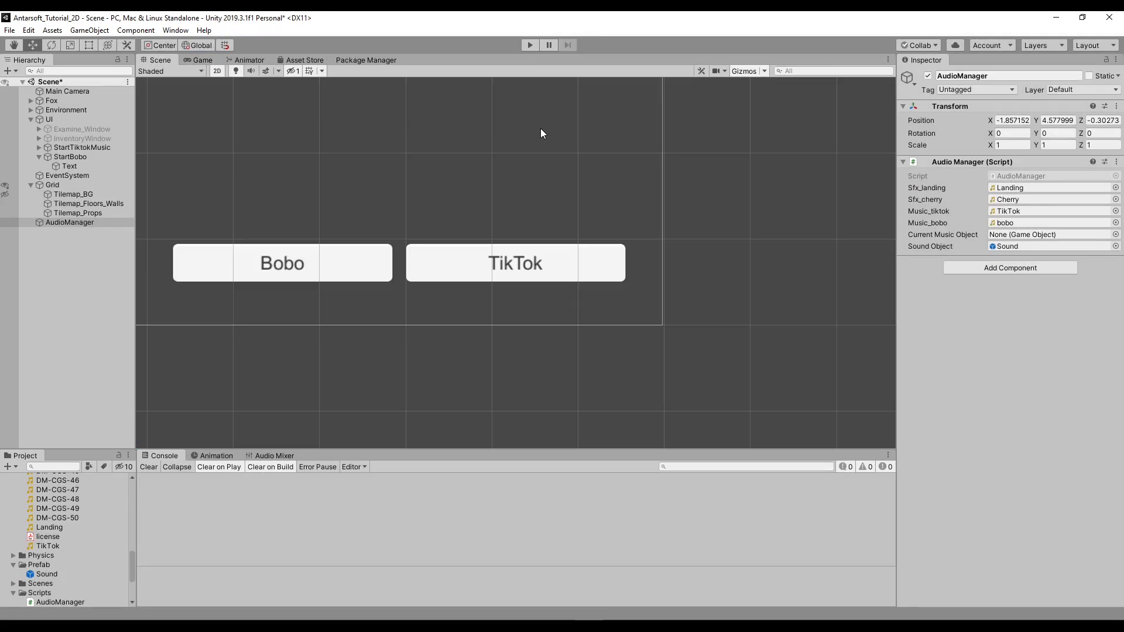